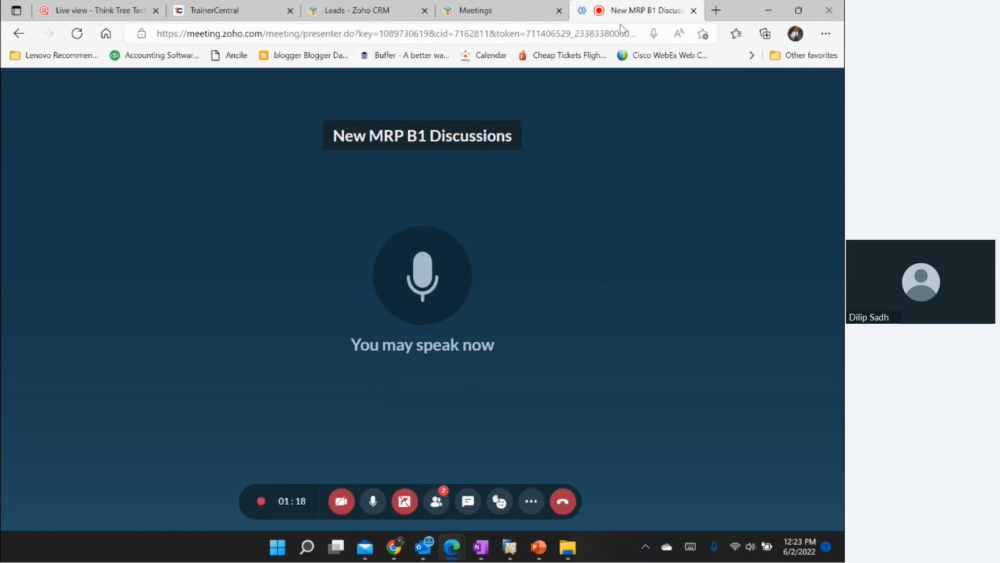
Step: Switch to OneNote and review the FG01, FG10 and FG12 MRP scenarios in the SAP B1 Data list
mouse_move(539, 547)
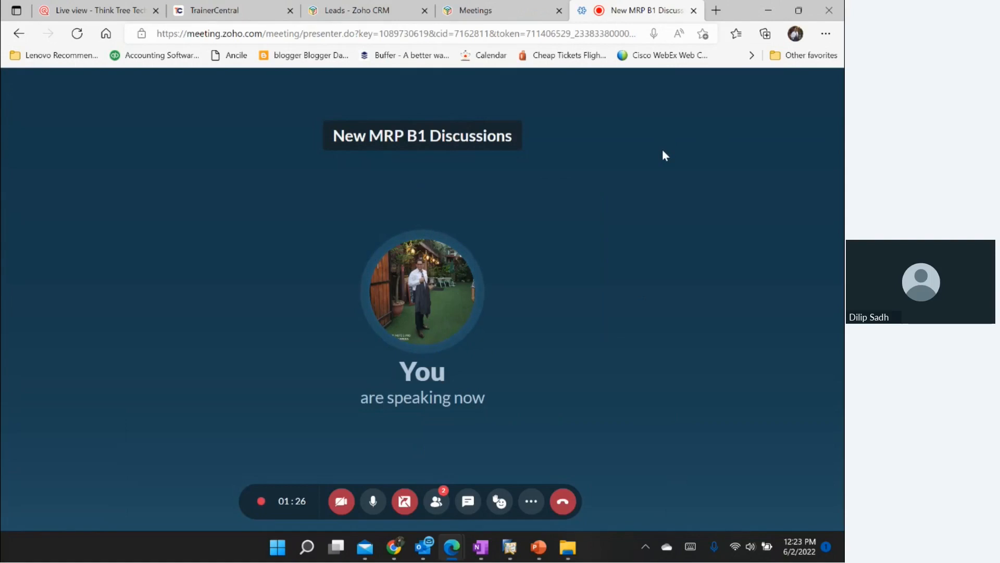
left_click(480, 547)
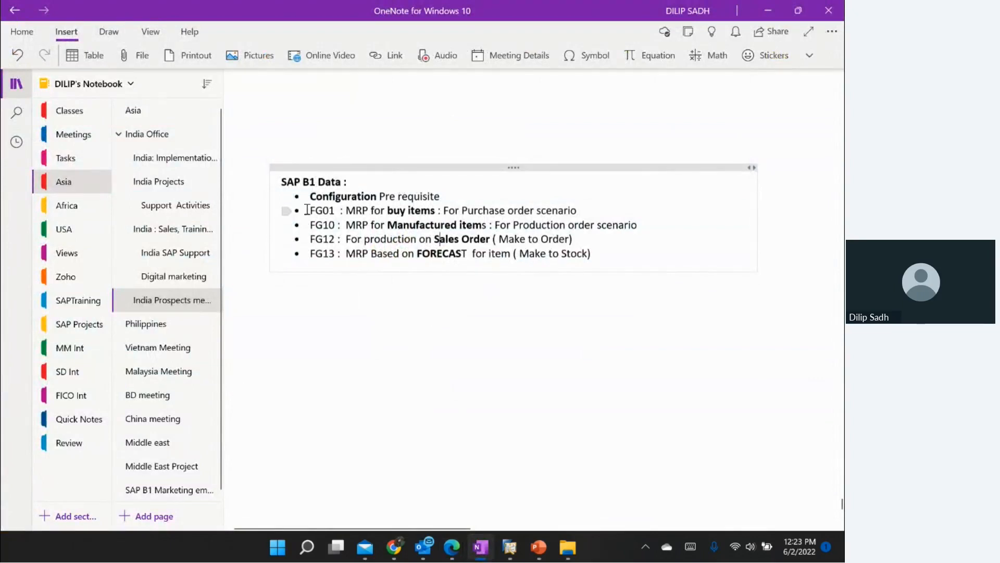
left_click_drag(311, 210, 591, 212)
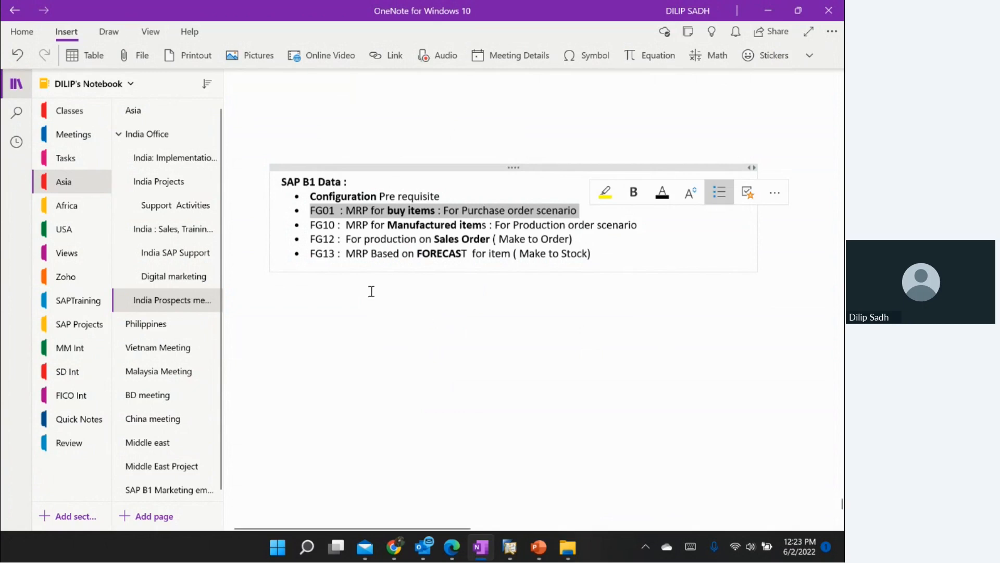
left_click_drag(317, 222, 656, 231)
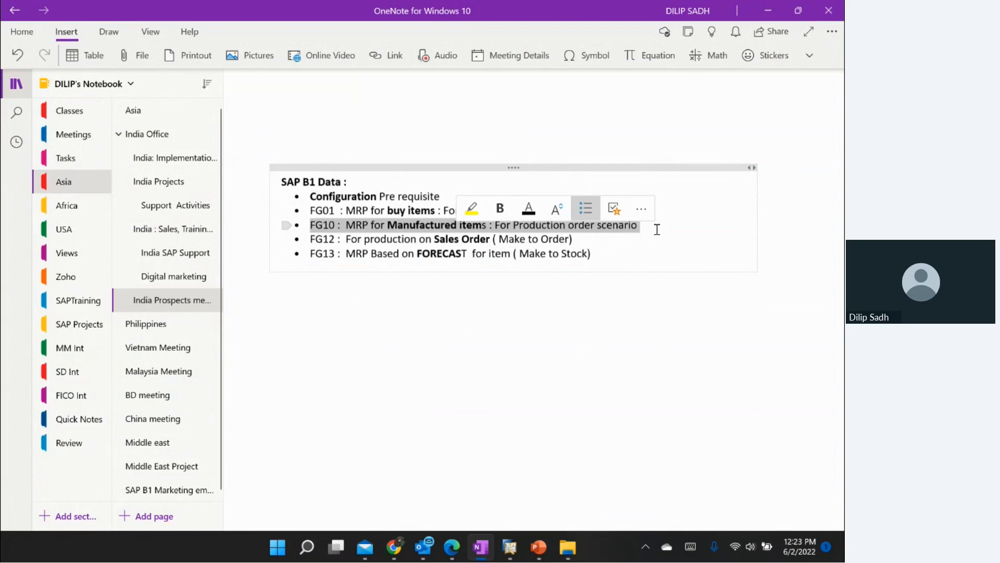
scroll(391, 361, "up", 5)
scroll(492, 339, "down", 5)
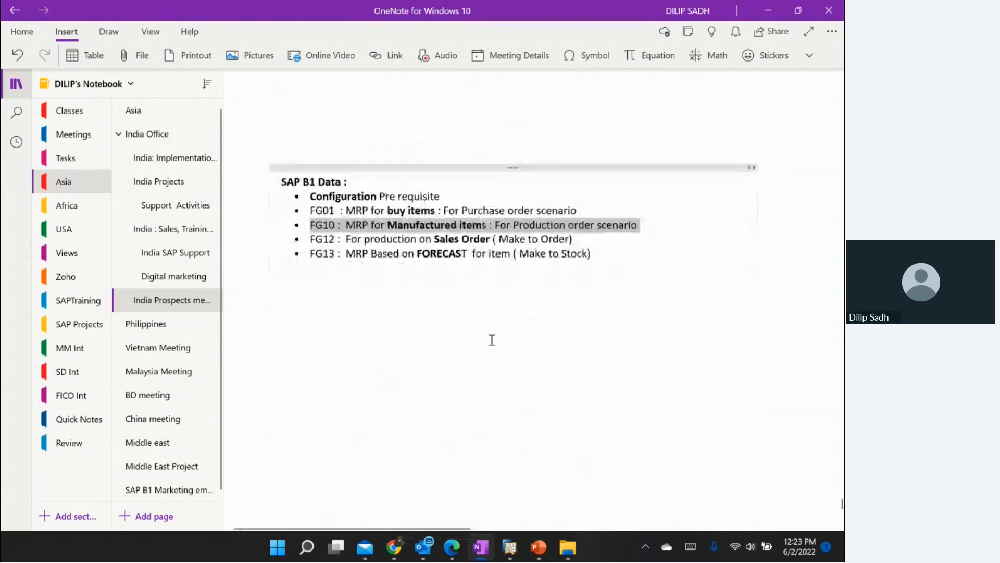
left_click_drag(310, 239, 606, 240)
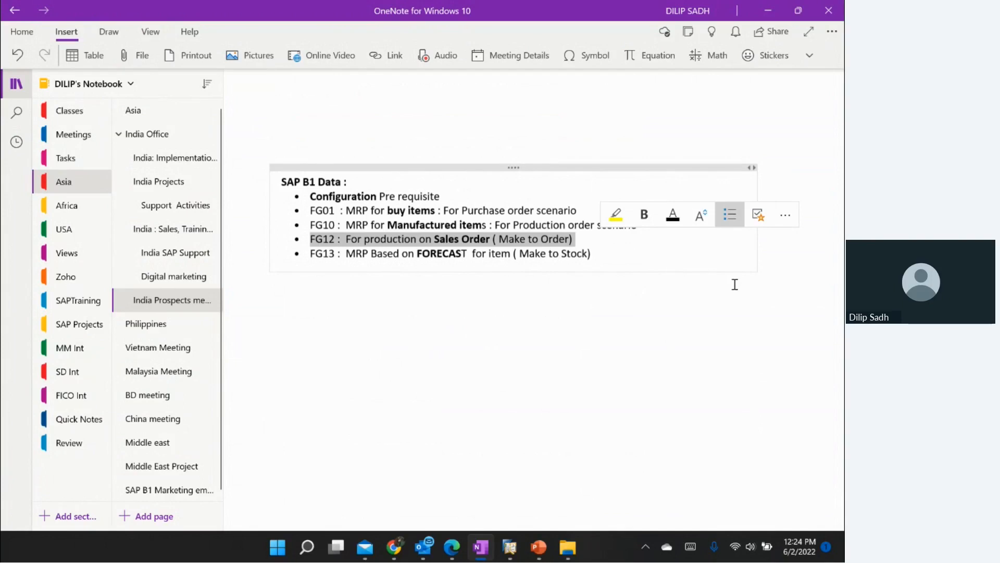
Step: Make the words "Make to Order" bold in the FG12 line
left_click(587, 391)
left_click_drag(499, 241, 572, 241)
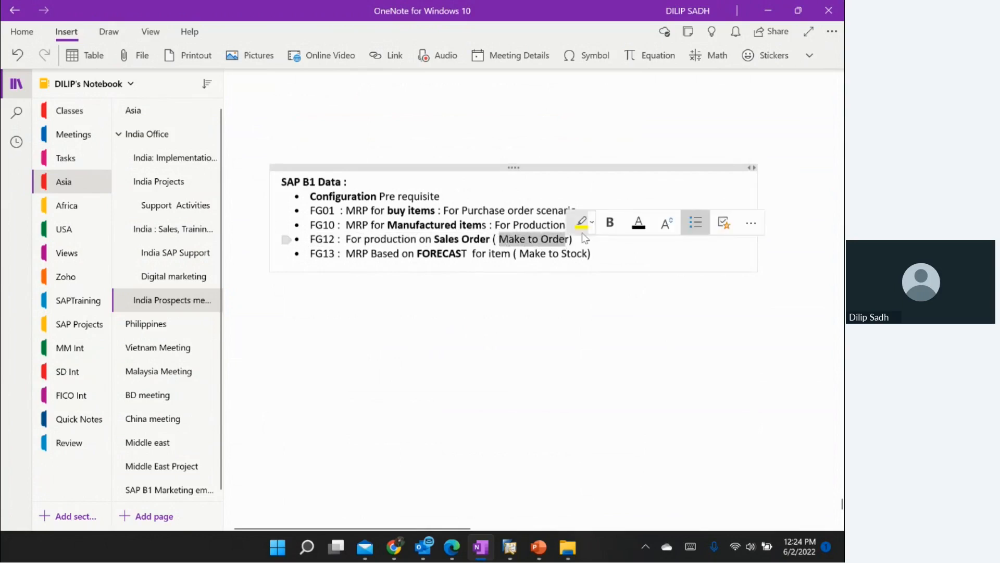
left_click(610, 222)
left_click(569, 295)
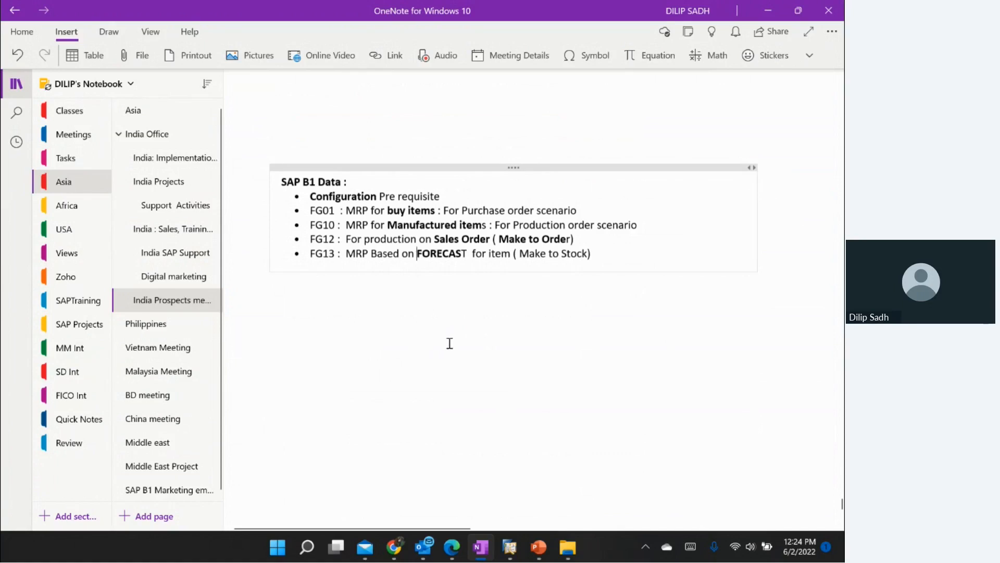
Step: Make "Make to Stock" bold in the FG13 line and add blank lines below the list
left_click_drag(519, 253, 594, 251)
left_click(634, 235)
left_click(593, 277)
key("Return")
key("Return")
key("Return")
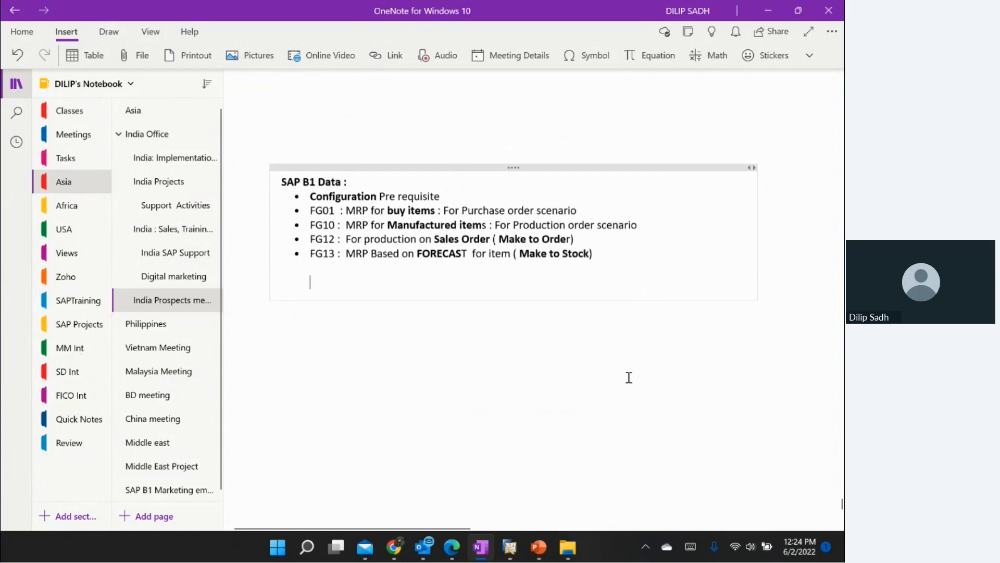
Step: Switch to SAP Business One and review the inventory planning settings for forecast consumption in General Settings
left_click(515, 549)
left_click(67, 81)
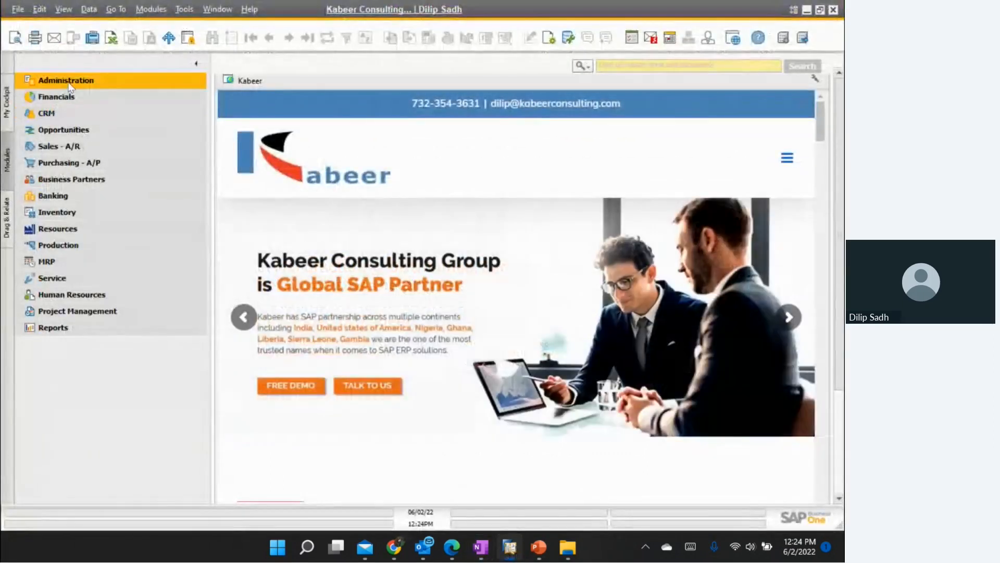
left_click(76, 147)
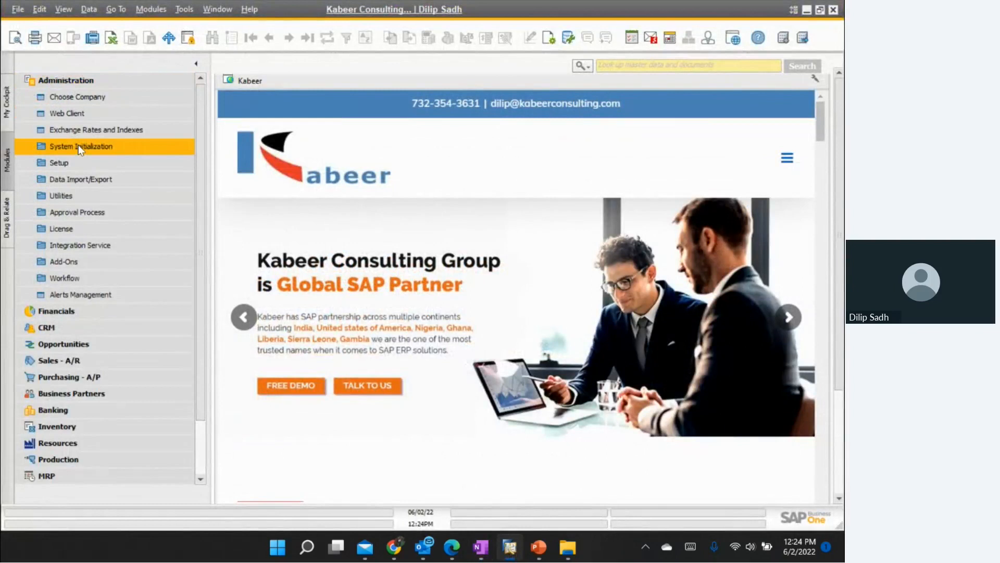
left_click(83, 179)
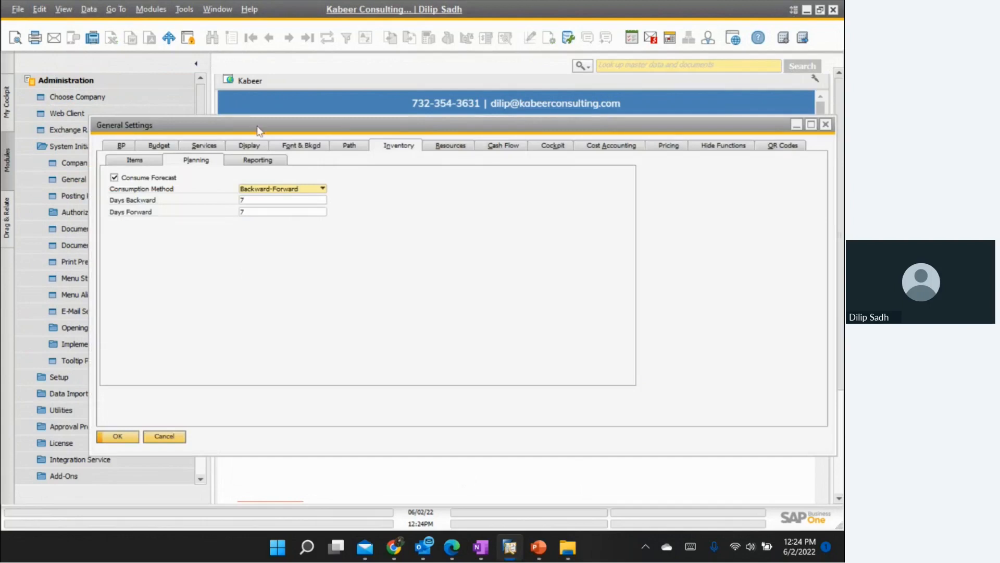
left_click_drag(260, 124, 271, 157)
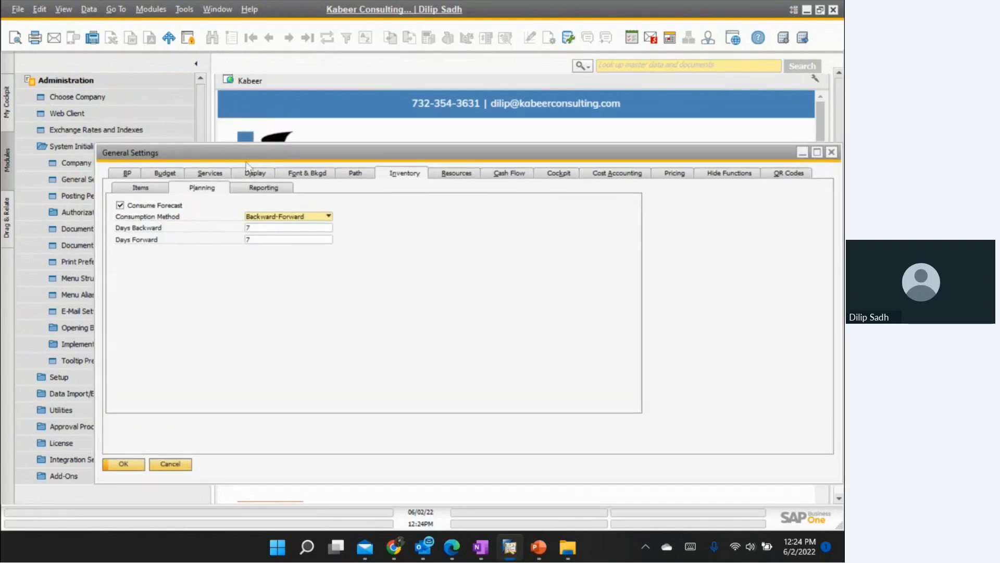
left_click_drag(191, 151, 246, 136)
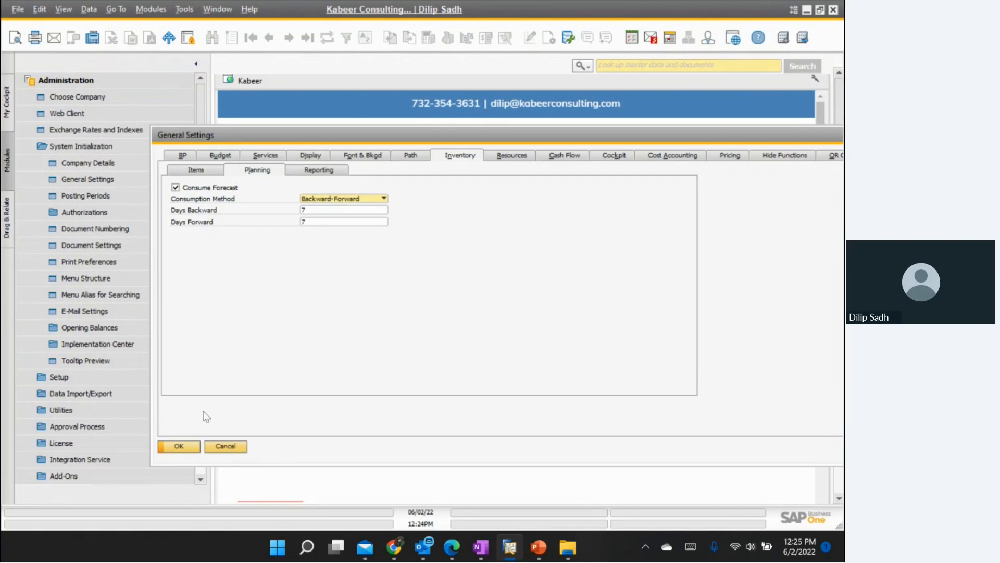
left_click(180, 447)
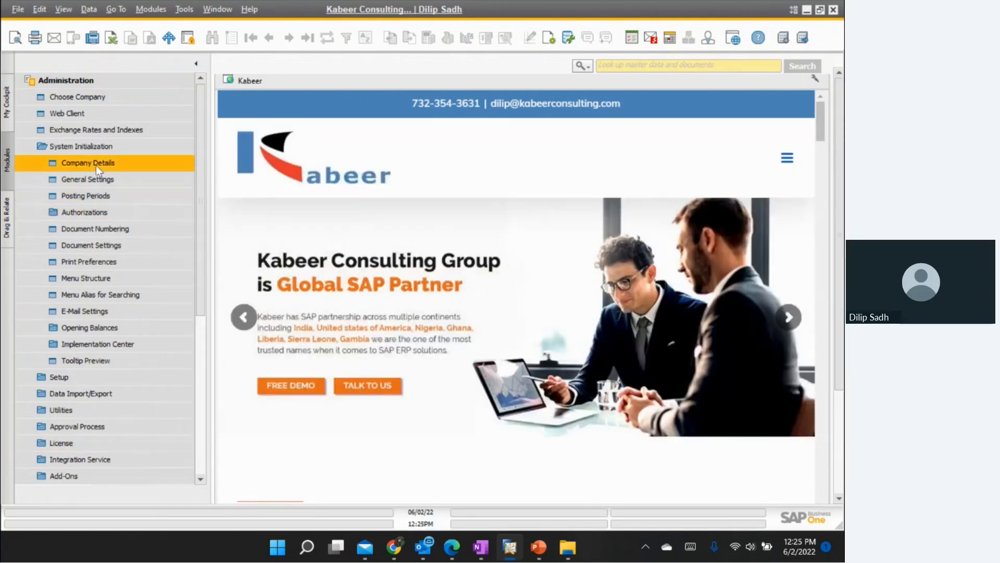
left_click(91, 147)
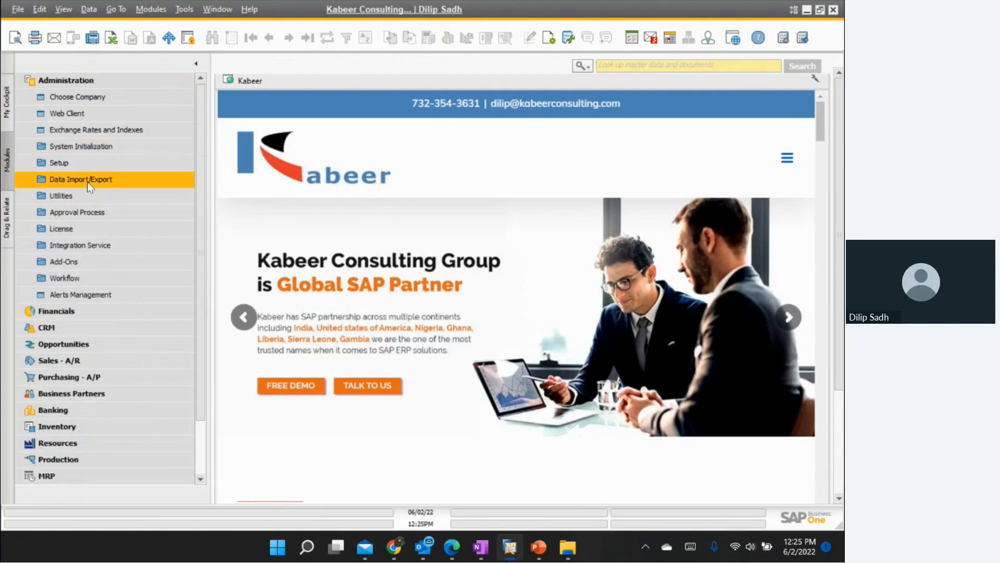
left_click(86, 84)
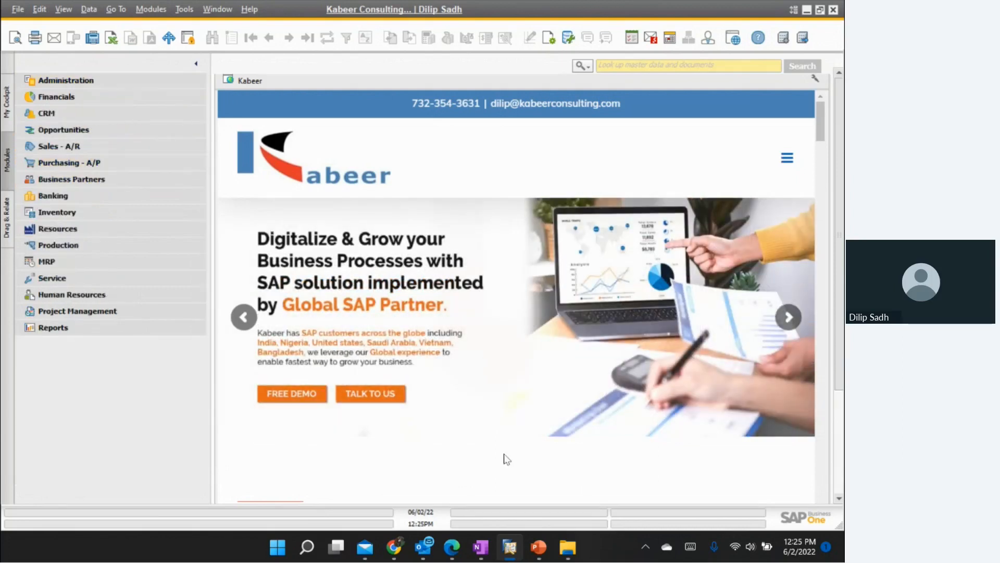
Step: Review the FG01 buy-items scenario in the OneNote list and return to SAP Business One
left_click(481, 551)
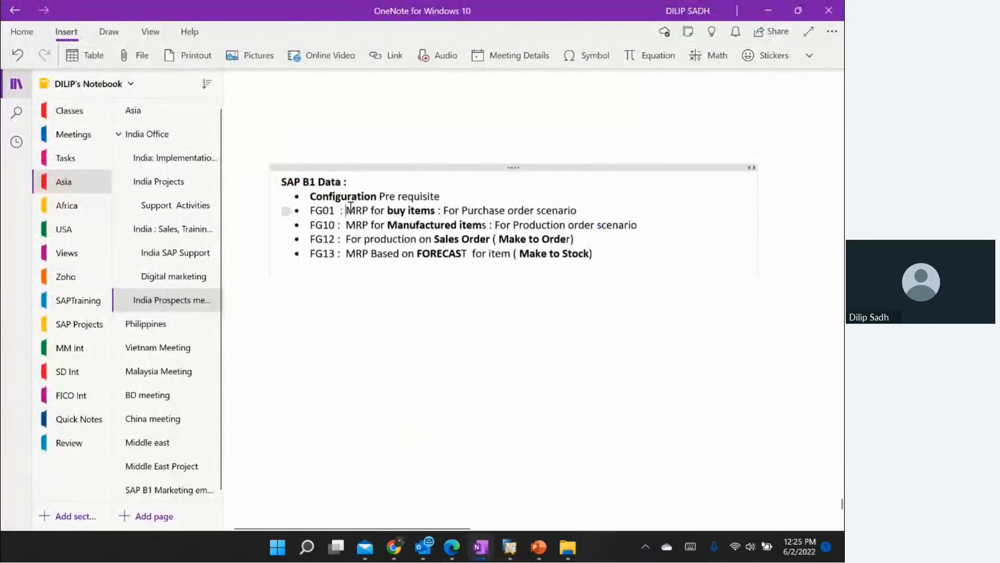
left_click_drag(346, 210, 603, 214)
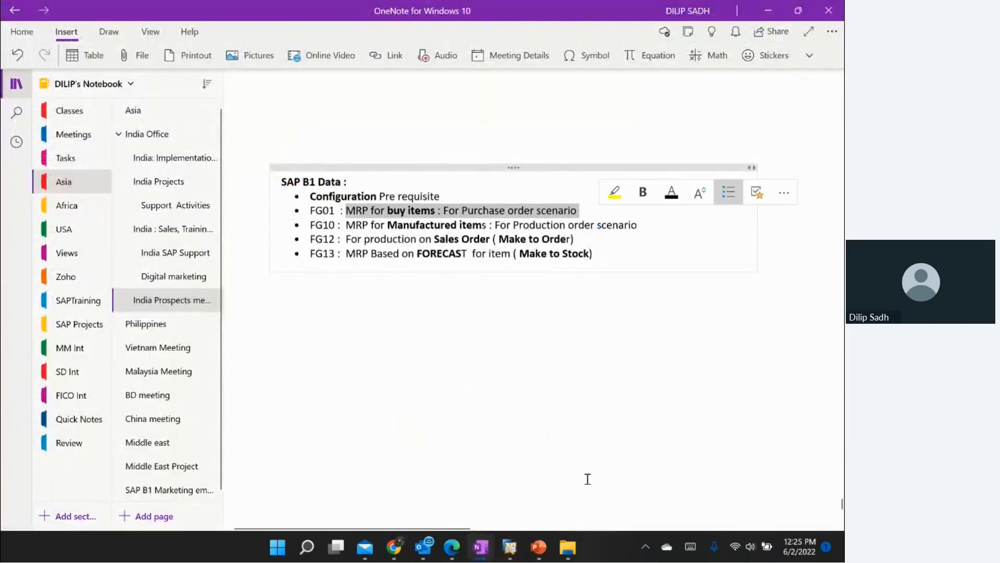
left_click(513, 552)
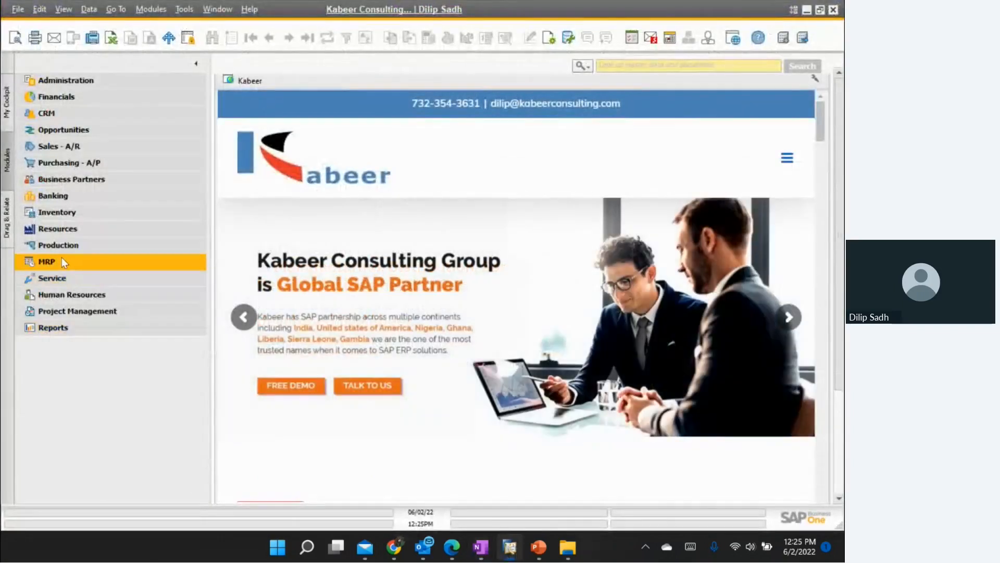
Step: Load the existing MRP_Run scenario in the MRP Wizard and advance past its details to the item selection
left_click(61, 258)
left_click(68, 295)
left_click(750, 486)
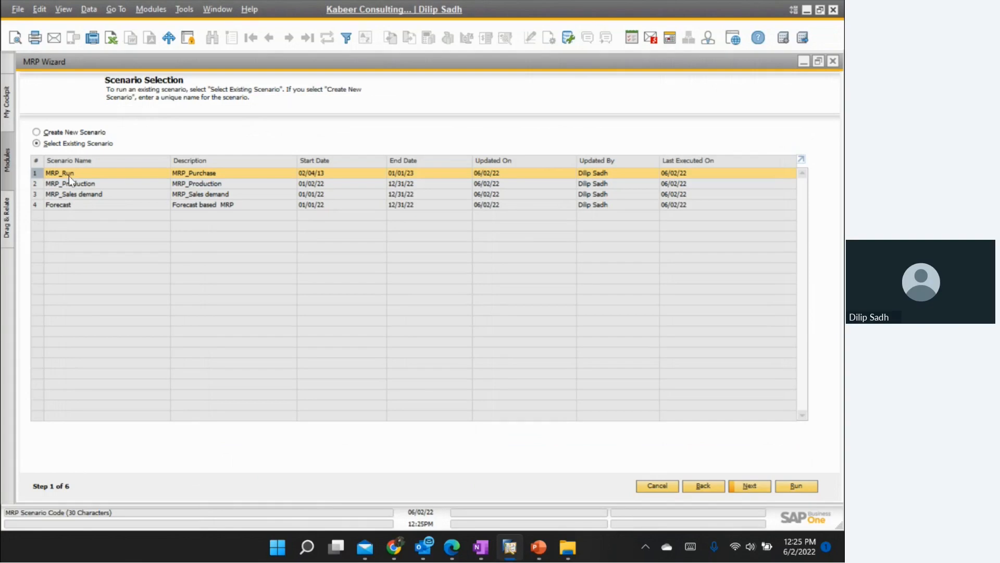
left_click(750, 486)
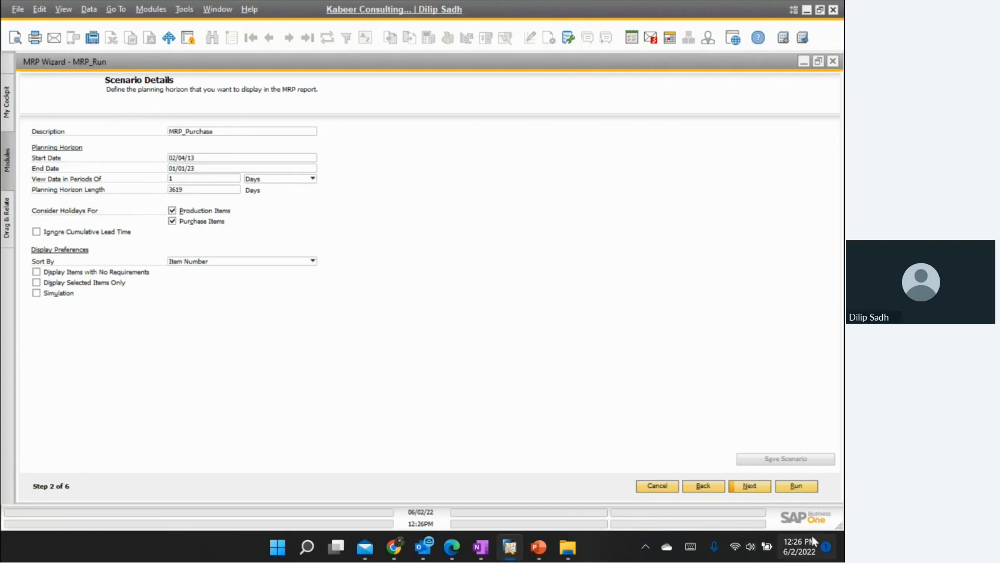
left_click(750, 487)
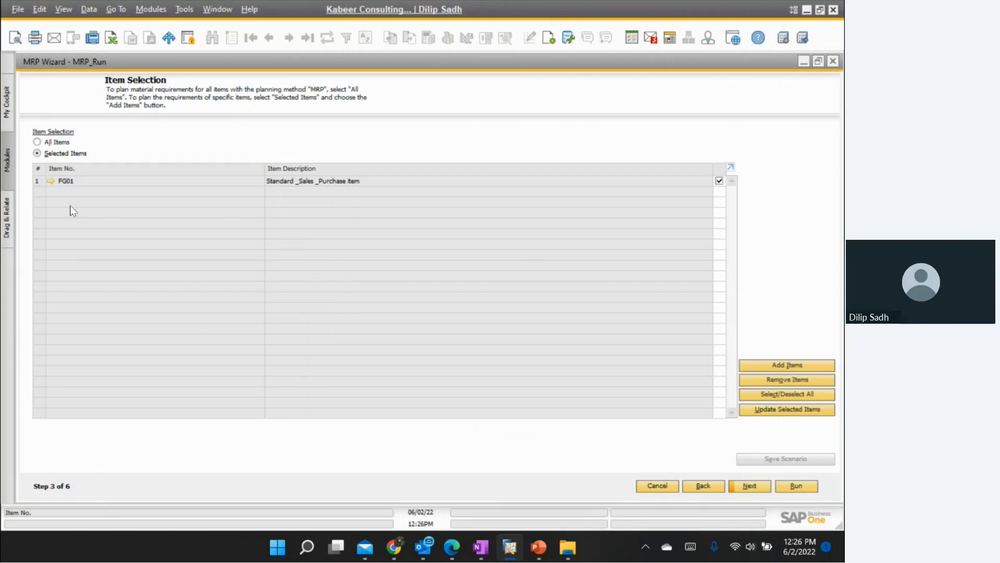
Step: Review the planning data and inventory data in the item master of FG01
left_click(50, 181)
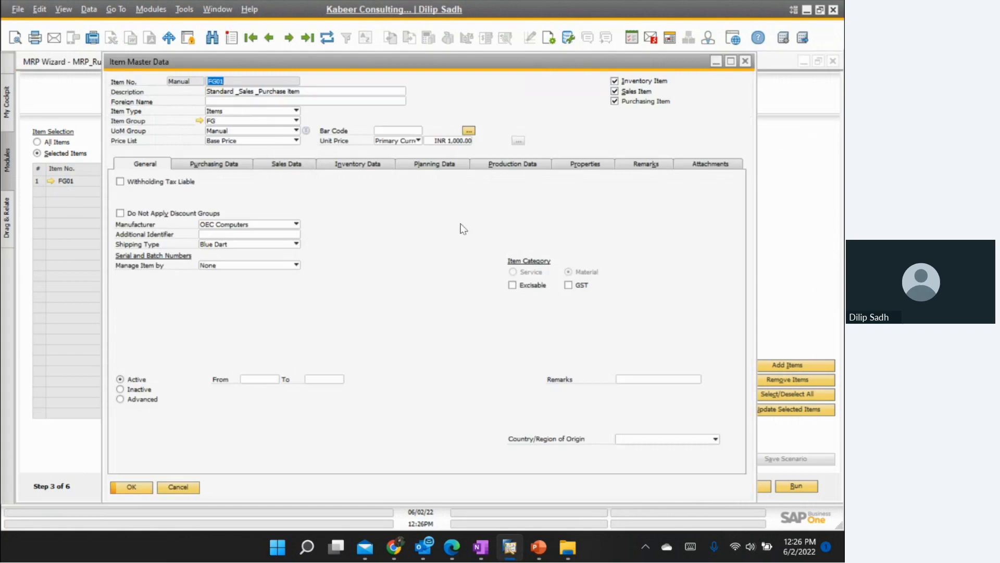
left_click(446, 165)
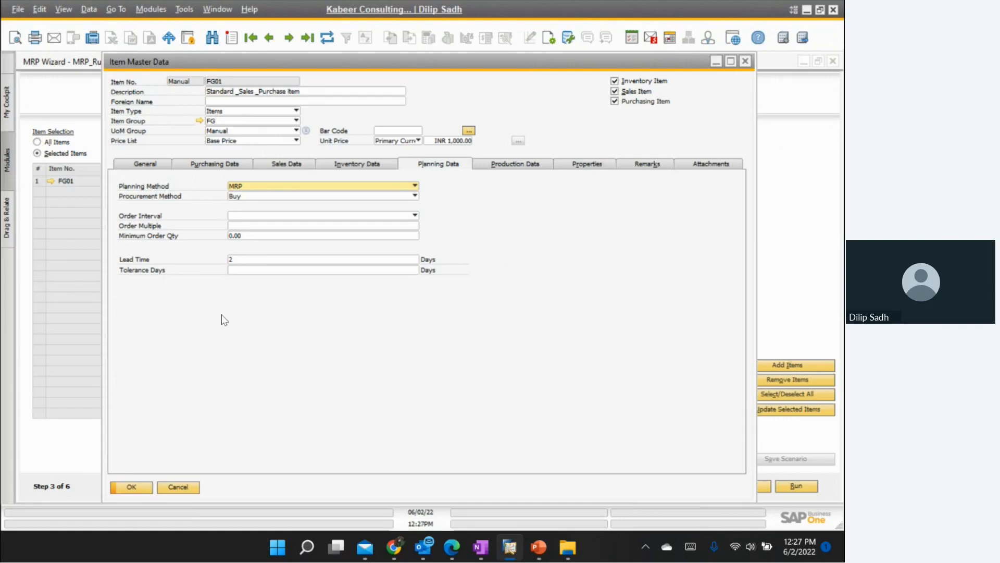
left_click(357, 165)
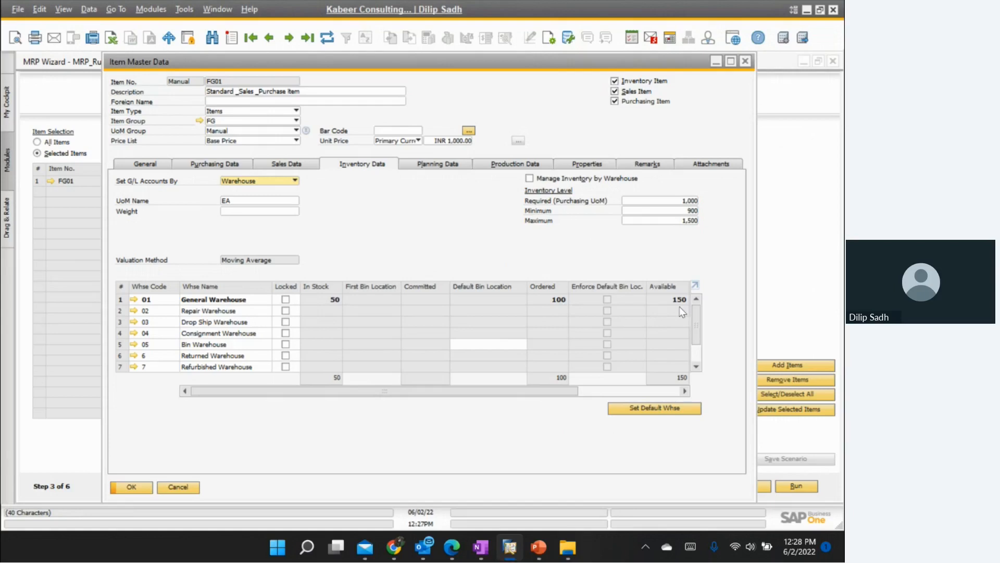
left_click(746, 62)
Step: Keep the scenario's inventory and document data sources as they are and run the MRP calculation
left_click(753, 487)
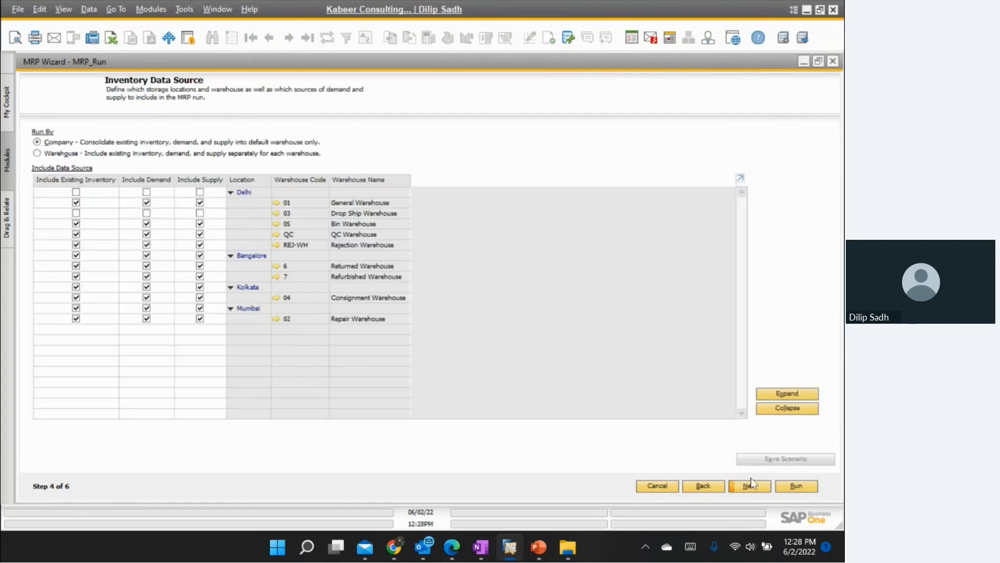
left_click(751, 486)
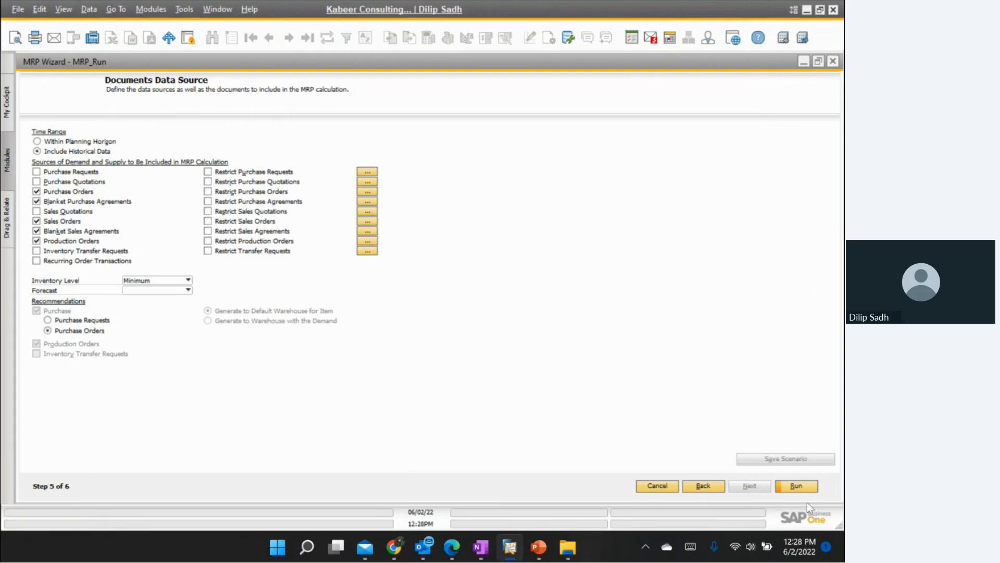
left_click(794, 488)
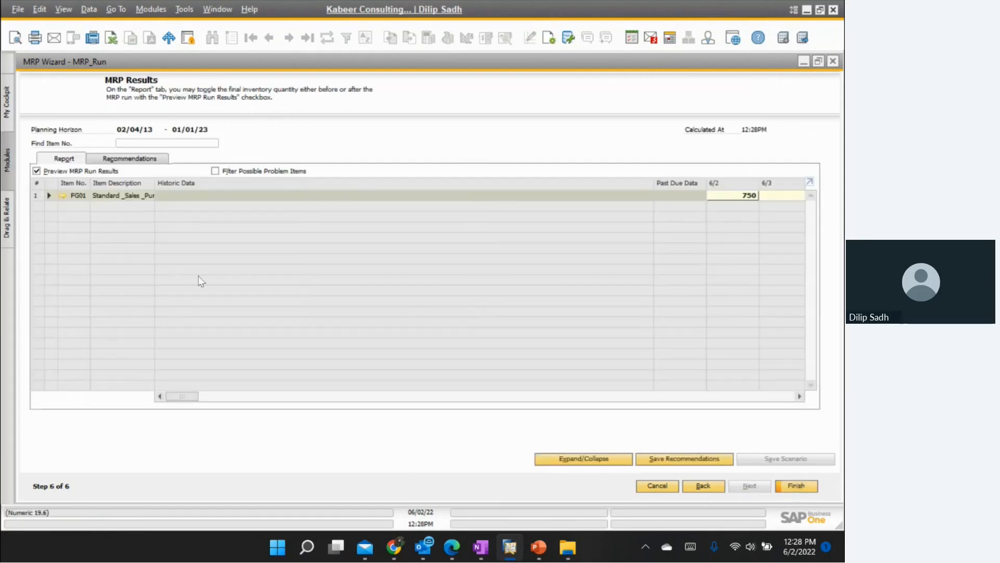
Step: Expand the FG01 row in the MRP report, widen the Item No. column and examine the dated supply and inventory figures
left_click(49, 196)
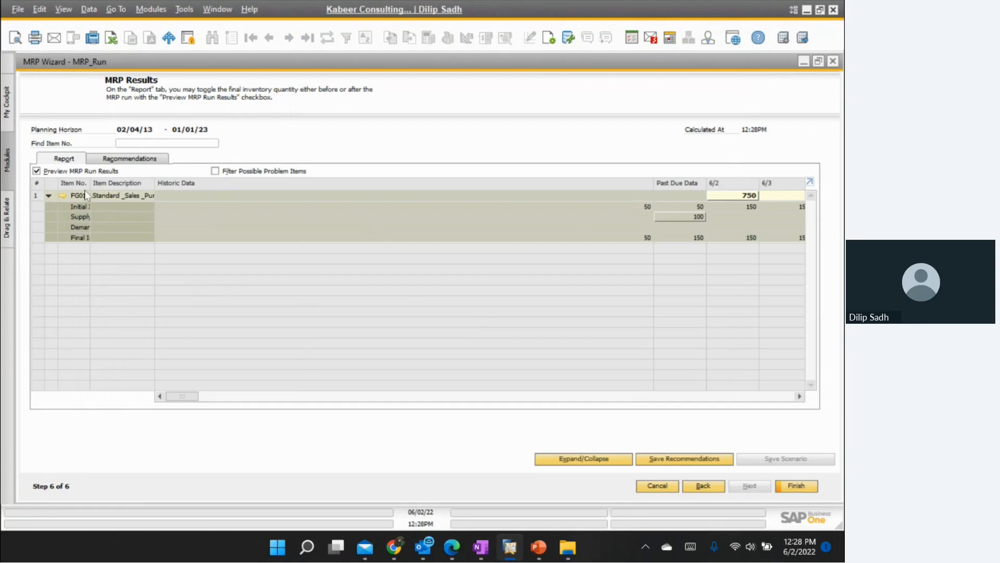
left_click_drag(91, 186, 111, 193)
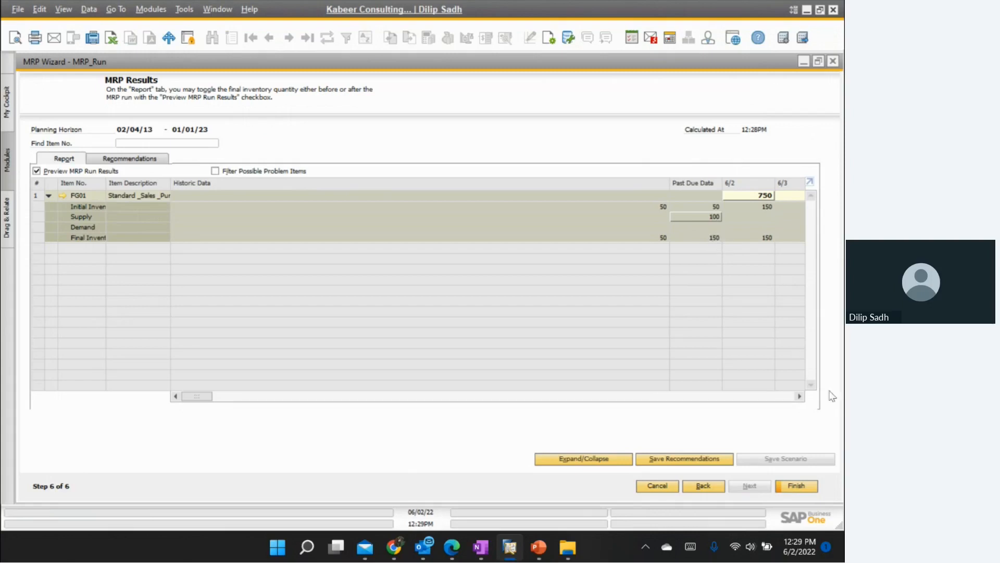
left_click(801, 396)
left_click(801, 396)
left_click(802, 396)
left_click_drag(243, 399, 205, 399)
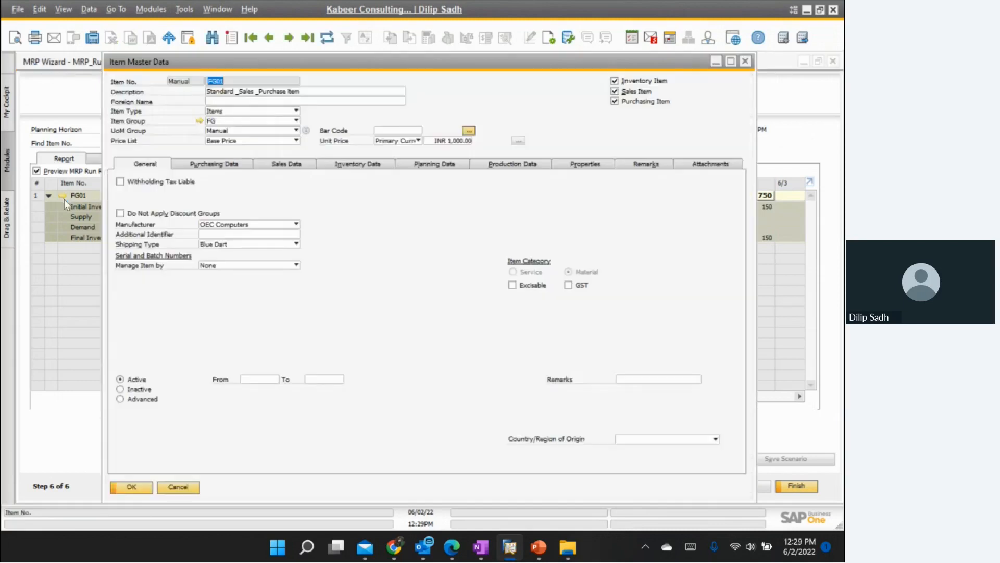
Step: Check the warehouse stock, ordered and available quantities and inventory levels of FG01 against the MRP report
left_click(365, 163)
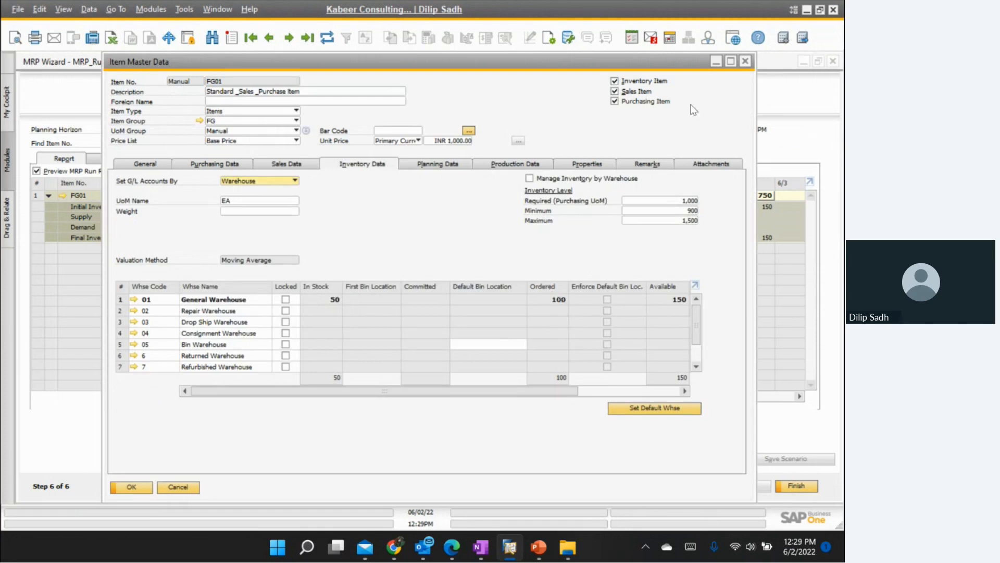
left_click(745, 61)
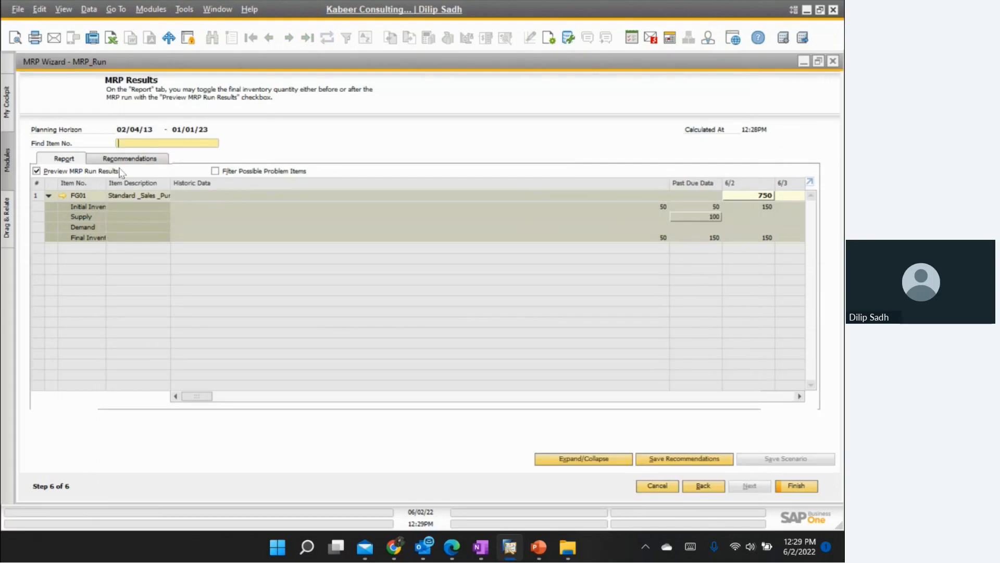
left_click(63, 196)
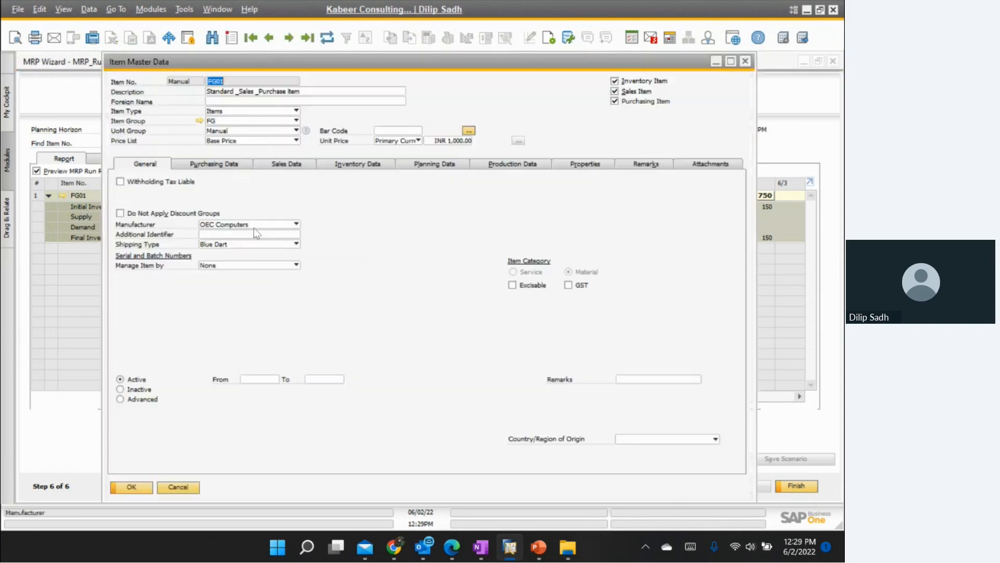
left_click(366, 164)
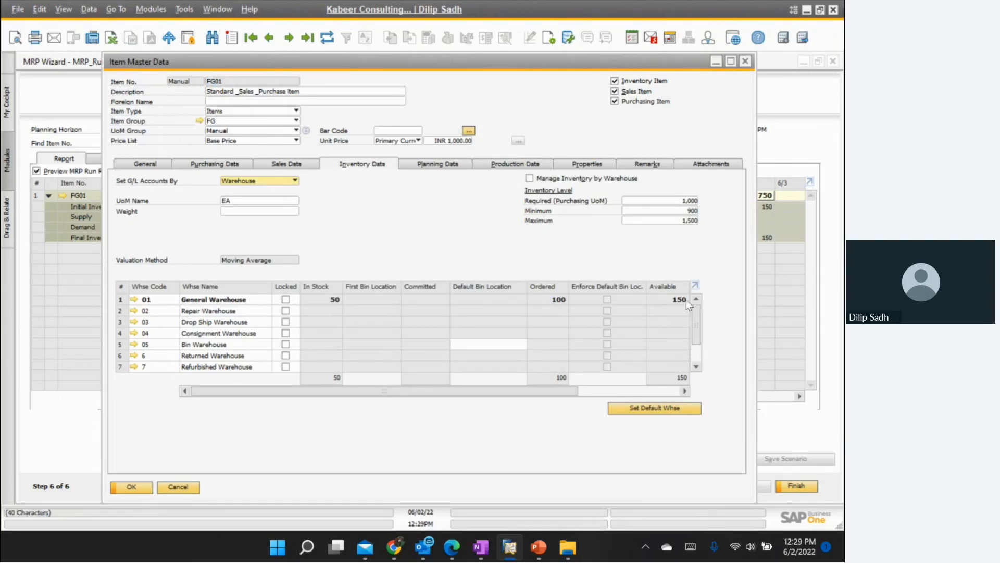
left_click(745, 61)
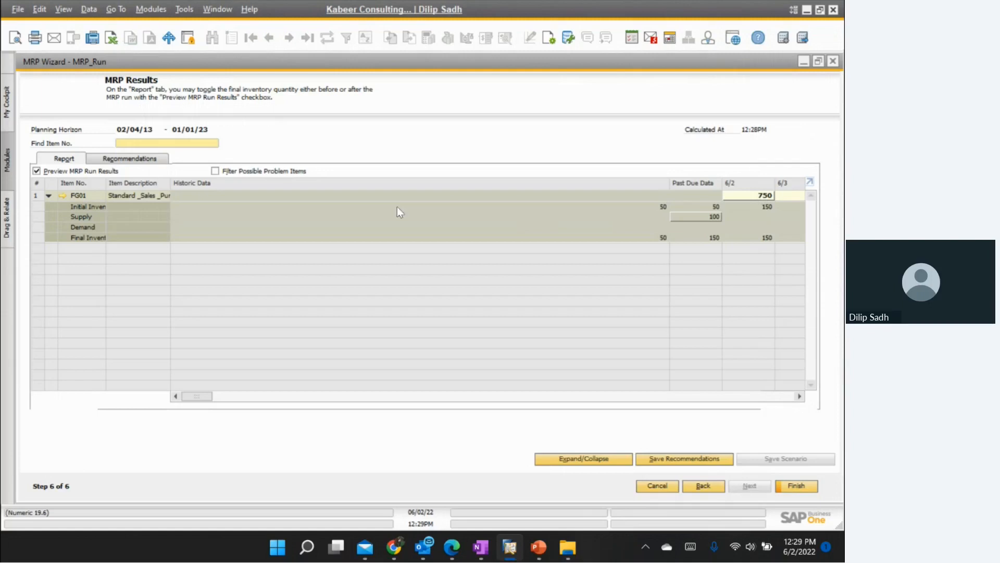
Step: Review the MRP recommendations for FG01, save them over the scenario's previous recommendations and finish the MRP Wizard
left_click(157, 162)
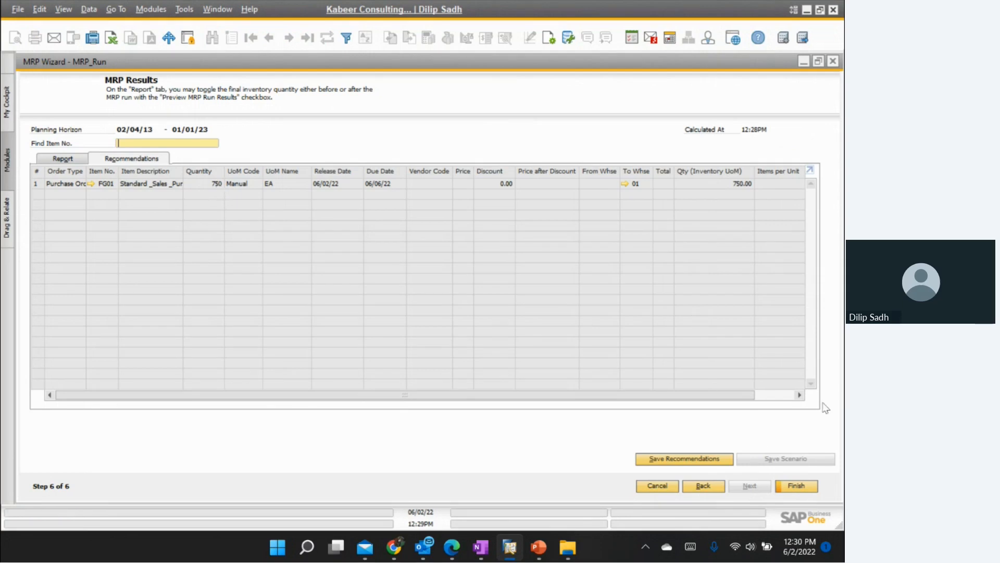
left_click(681, 460)
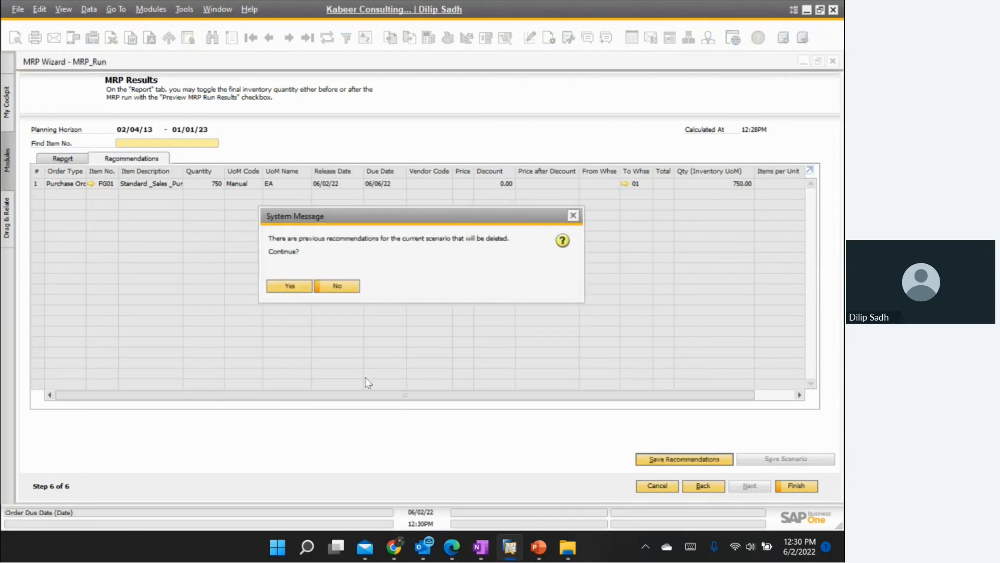
left_click(288, 288)
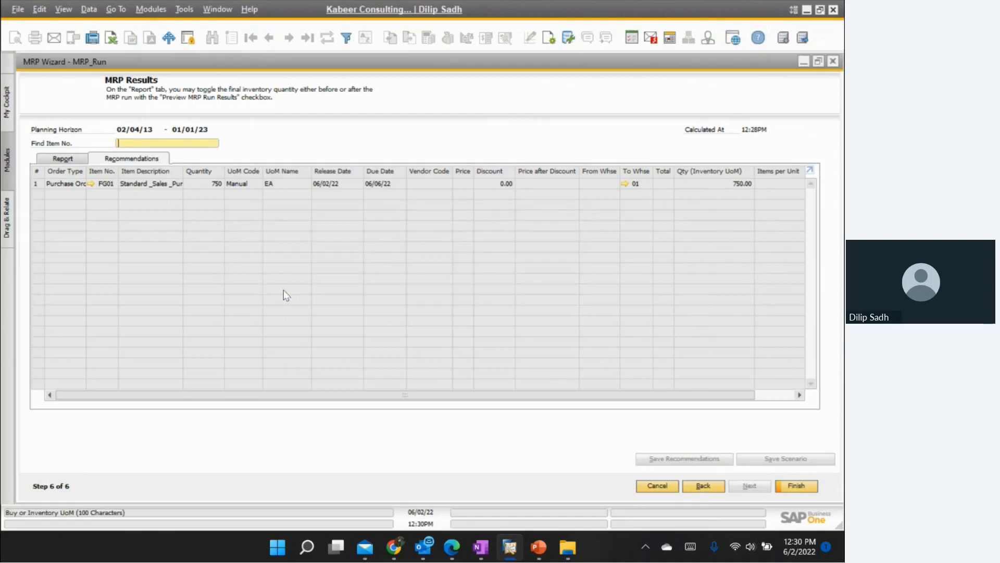
left_click(796, 486)
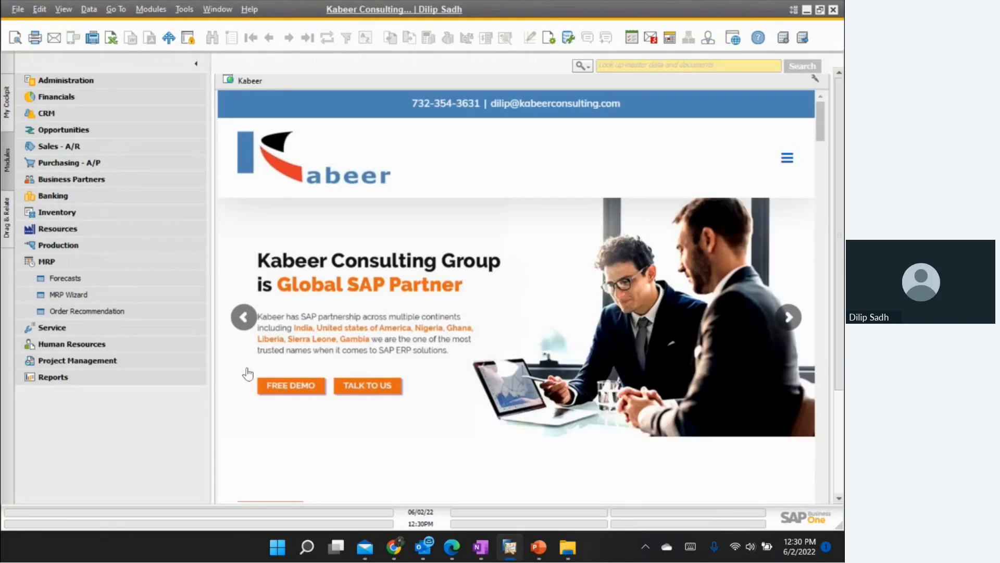
Step: List the order recommendations for the MRP_Run scenario, keeping the other selection criteria as they are
left_click(100, 314)
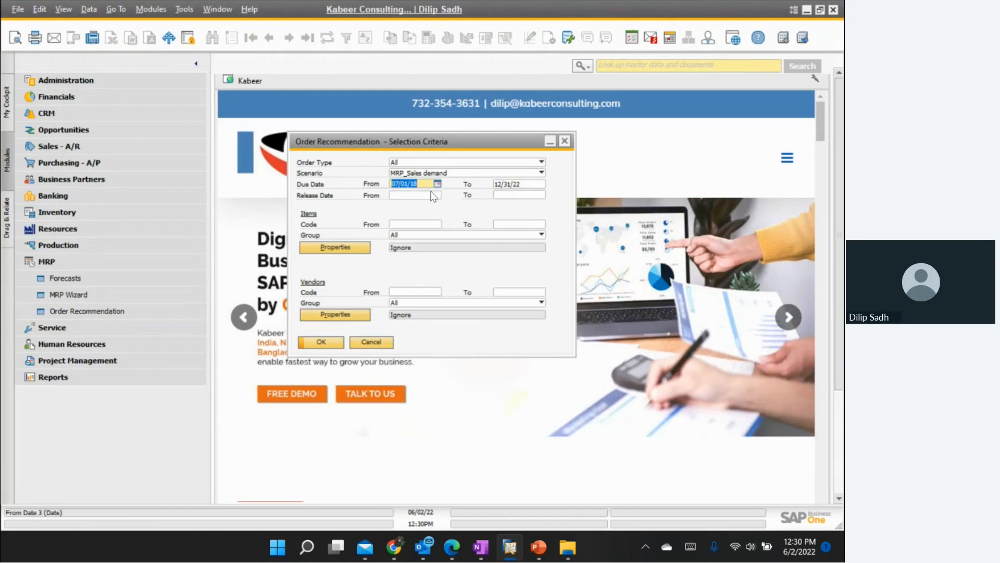
left_click(542, 173)
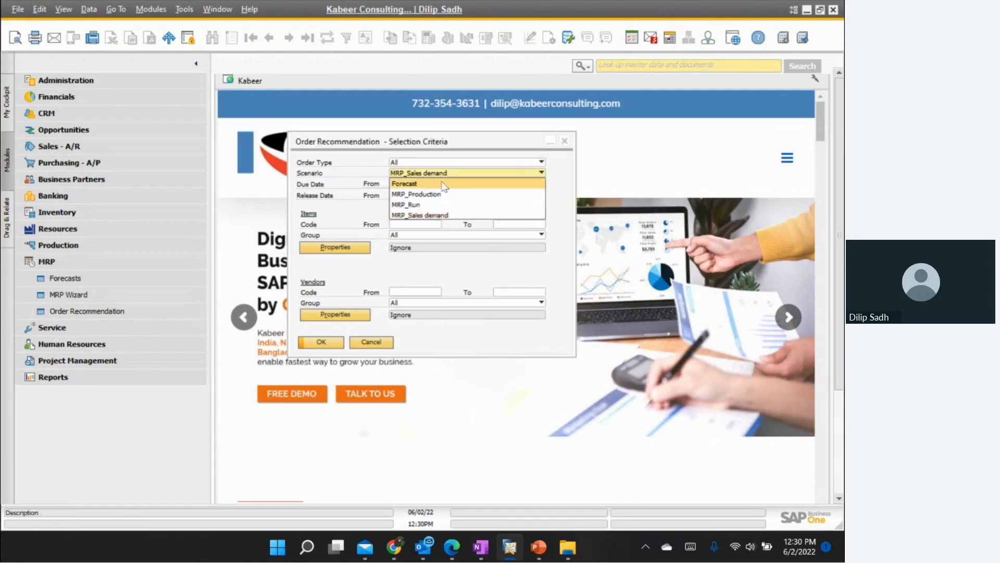
left_click(420, 202)
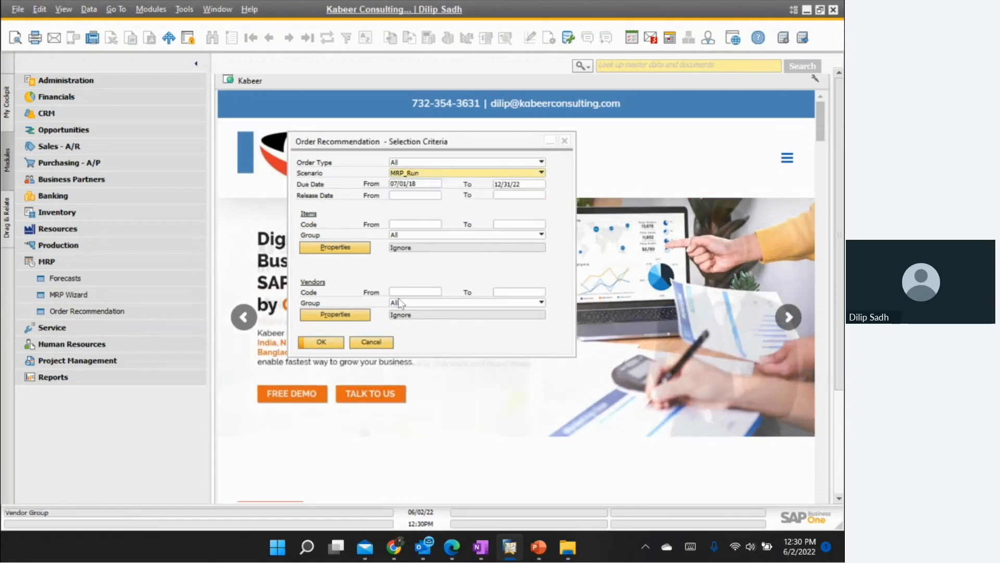
left_click(323, 342)
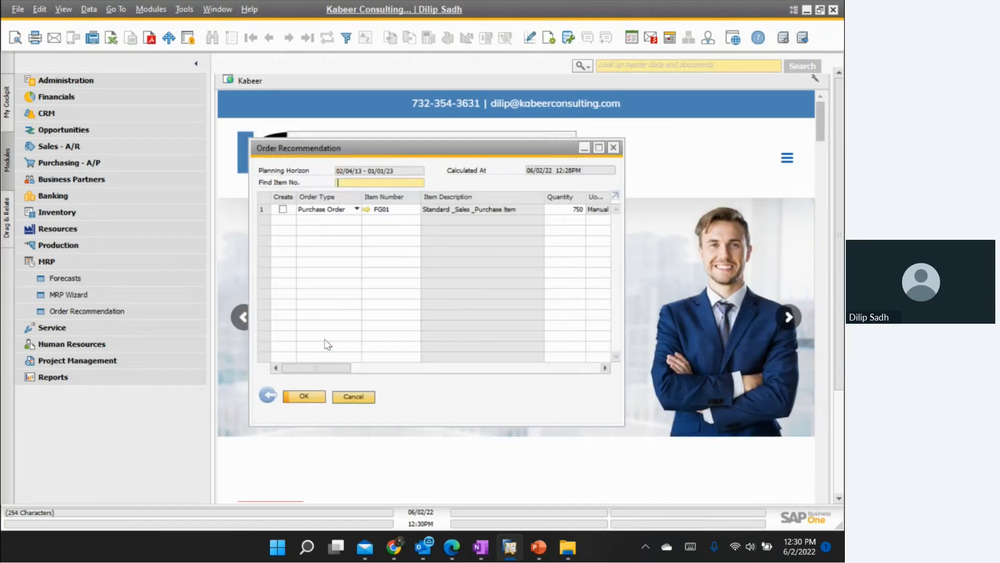
Step: Mark the FG01 purchase order recommendation for creation and assign Acme Associates as vendor, updating the row price to match
left_click(283, 209)
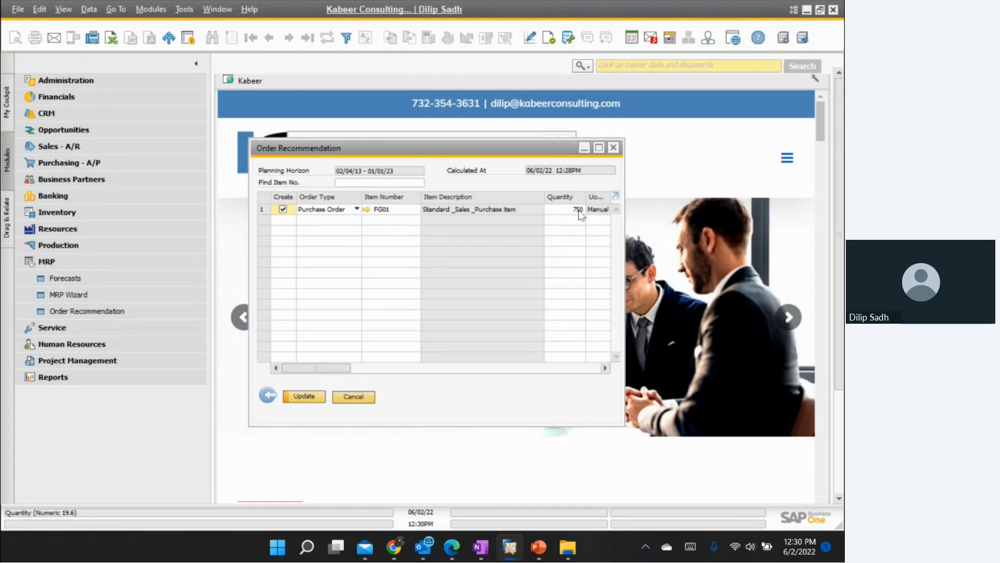
left_click(605, 368)
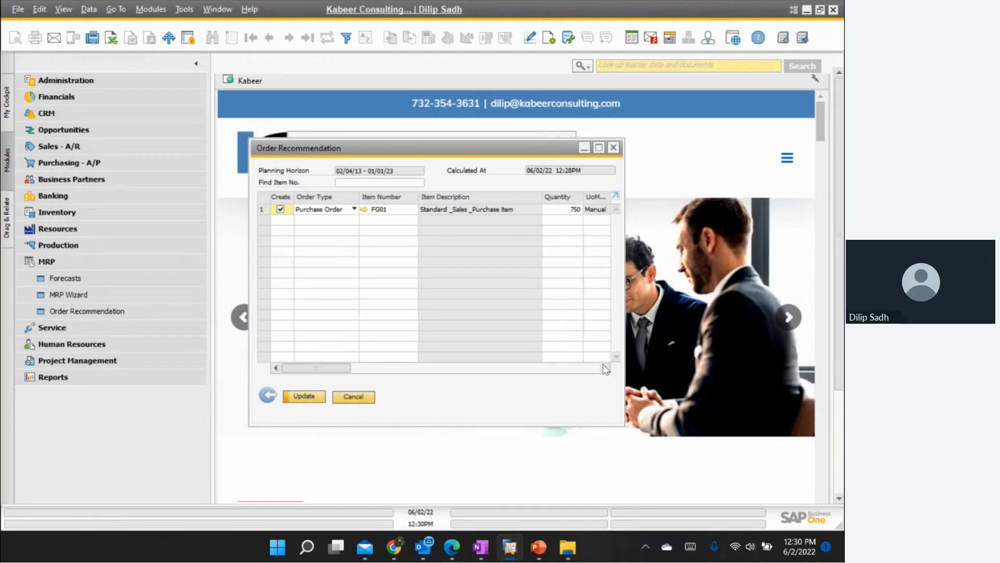
left_click_drag(353, 372, 491, 380)
left_click(547, 209)
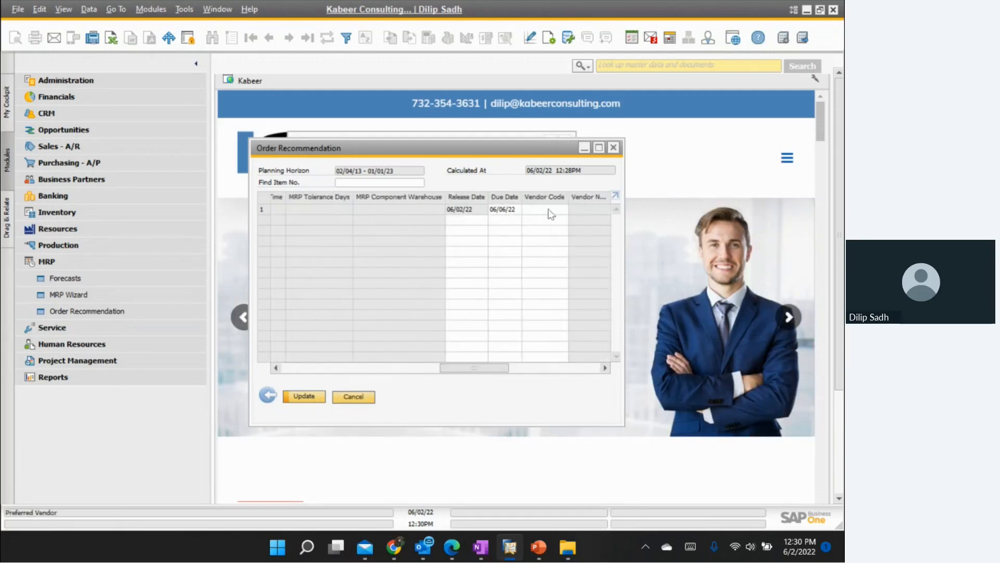
left_click(564, 209)
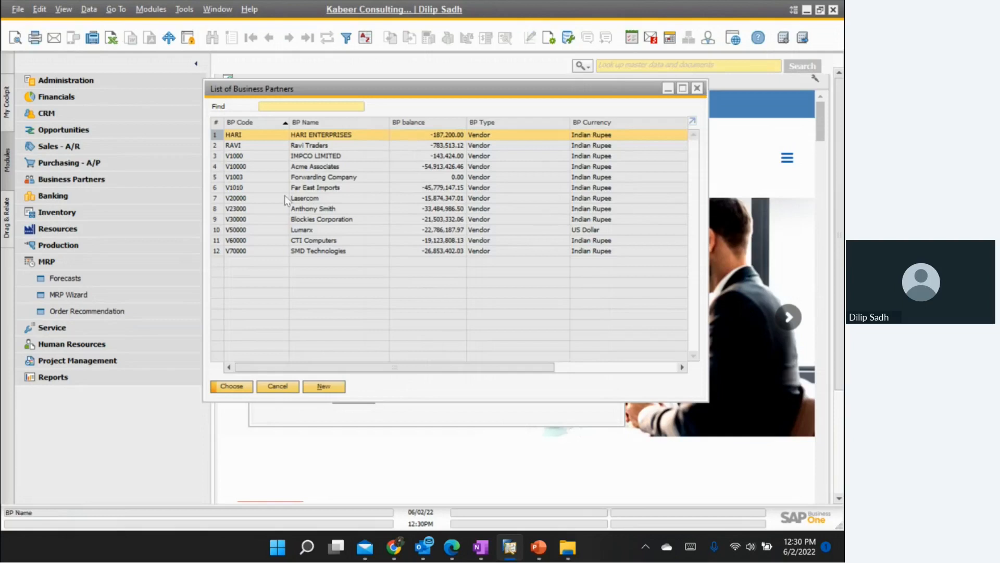
double_click(308, 167)
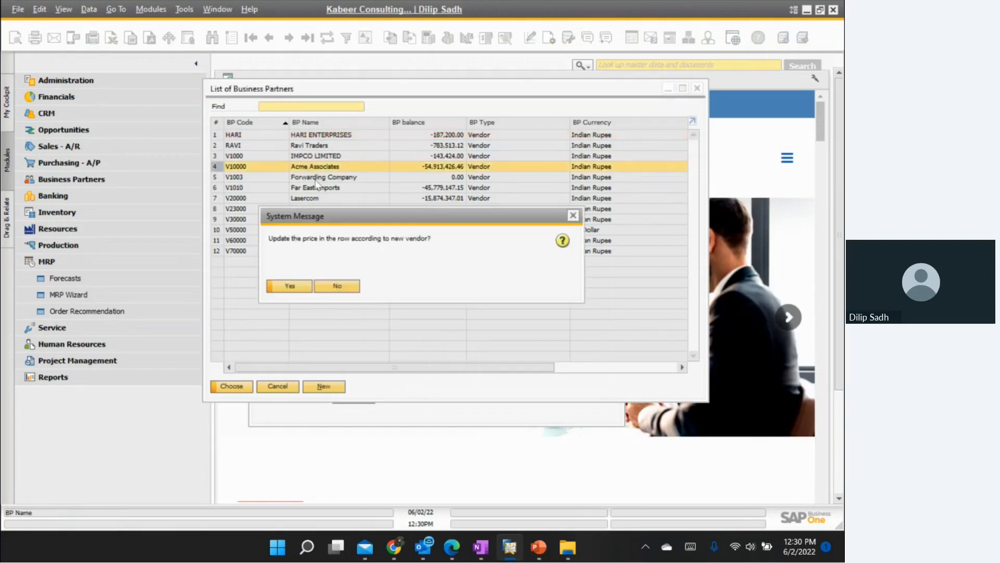
left_click(289, 287)
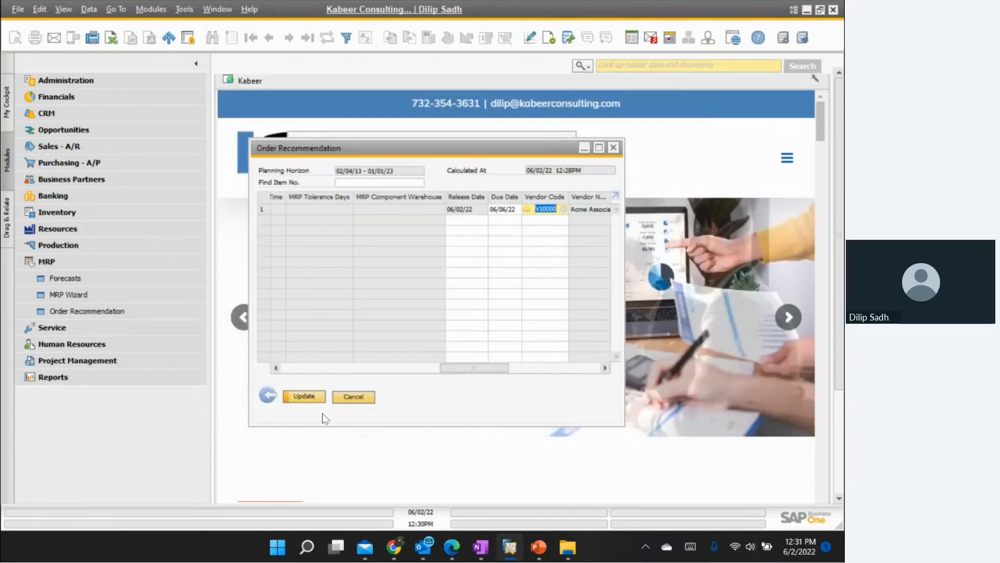
Step: Generate the purchase order from the marked FG01 recommendation and leave the order recommendation list
left_click(311, 397)
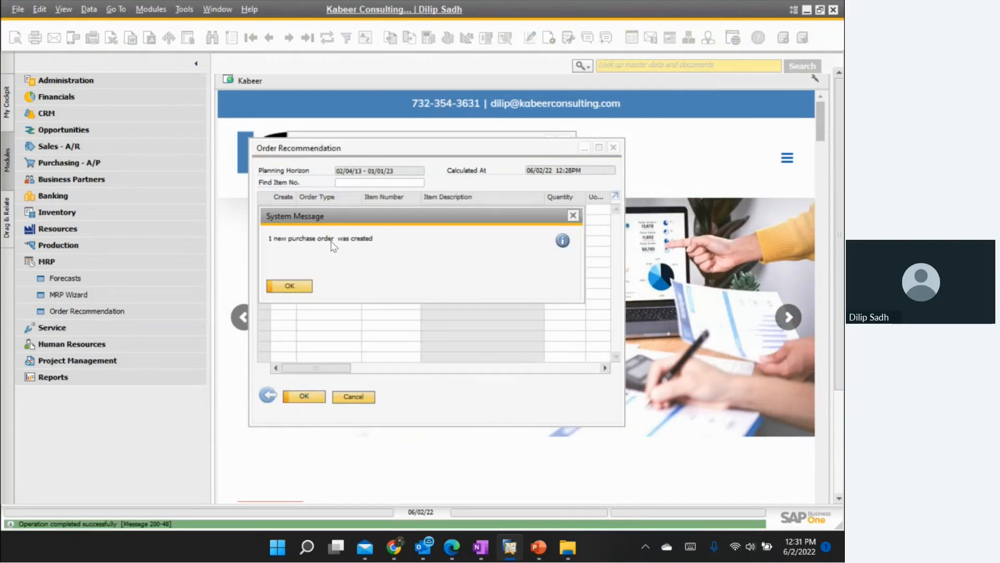
left_click(290, 287)
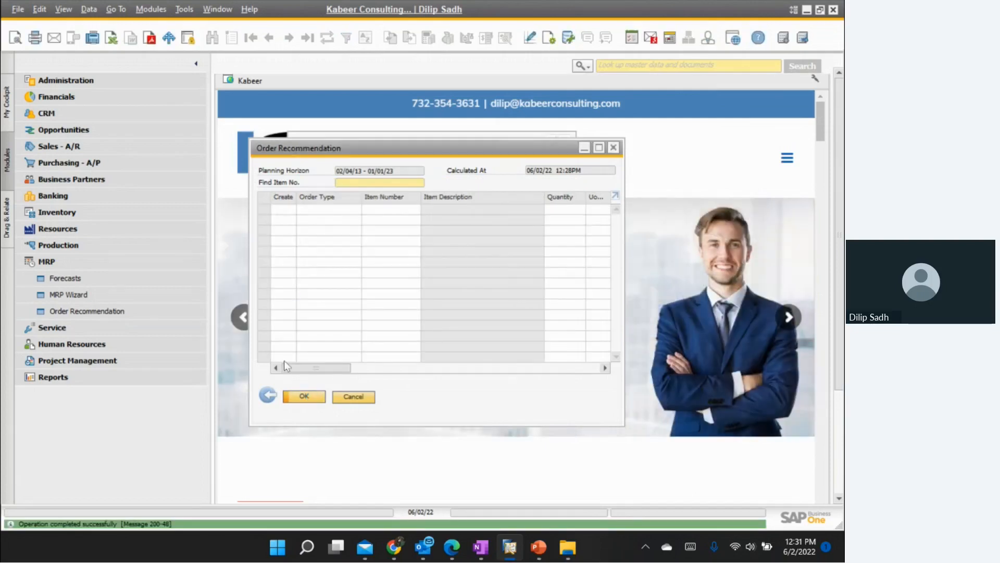
left_click(303, 397)
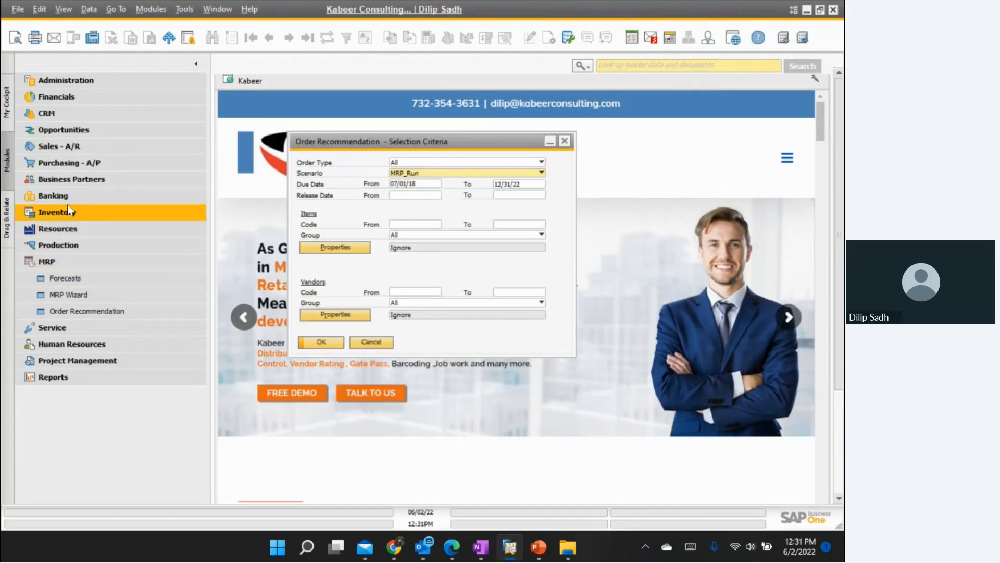
Step: Review the most recent purchase order for FG01, and close it along with the order recommendation selection criteria
left_click(68, 164)
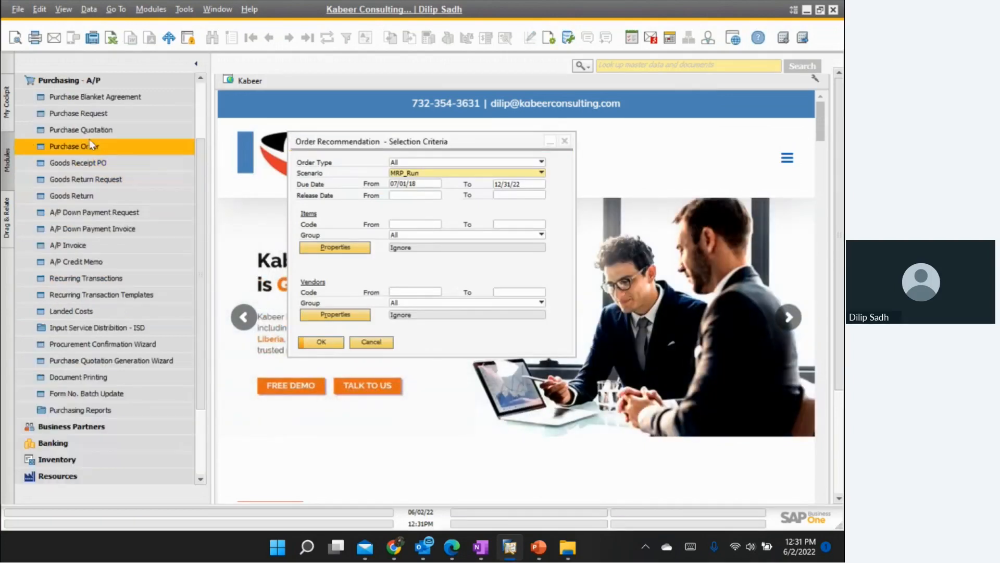
left_click(86, 149)
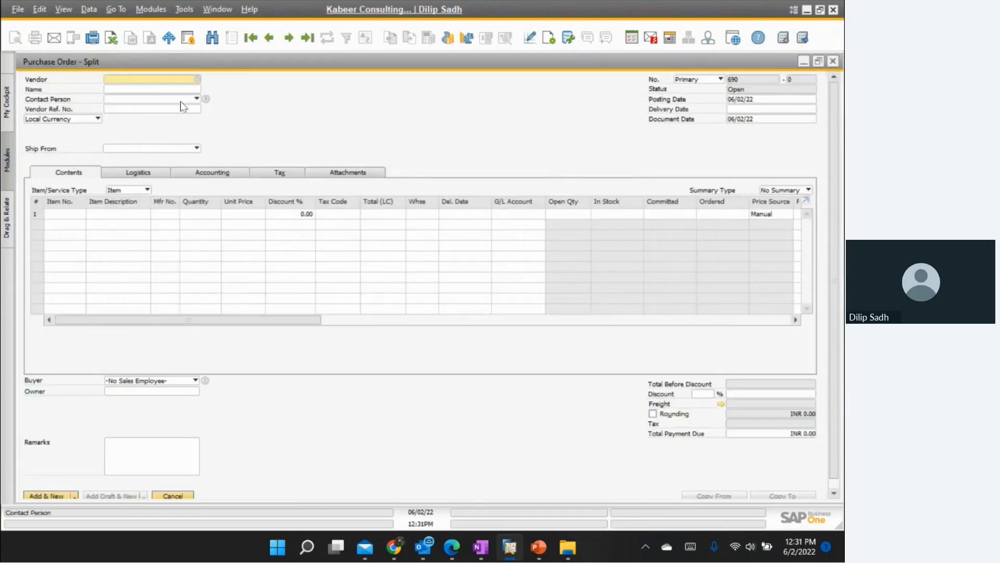
left_click(270, 39)
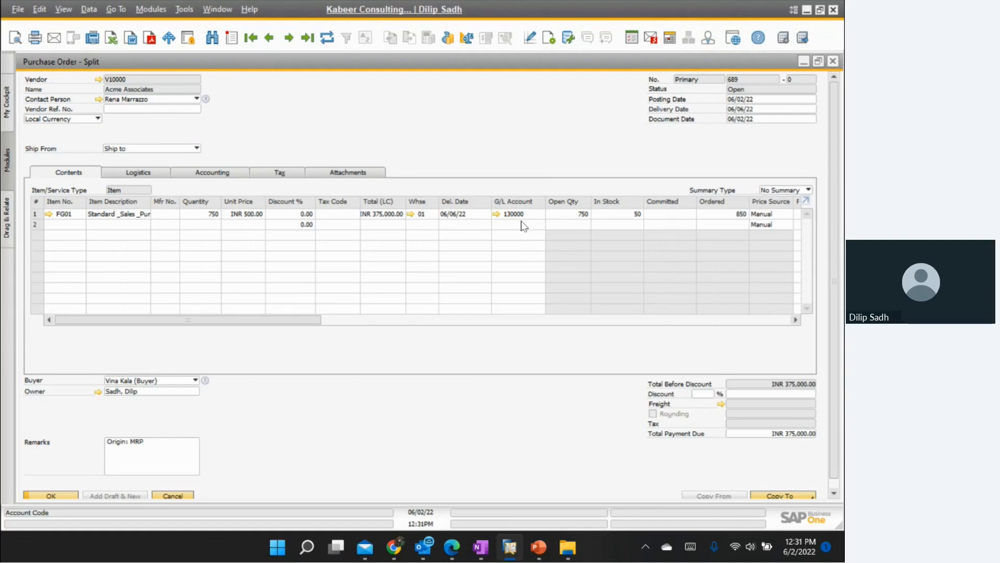
left_click(833, 61)
left_click(564, 140)
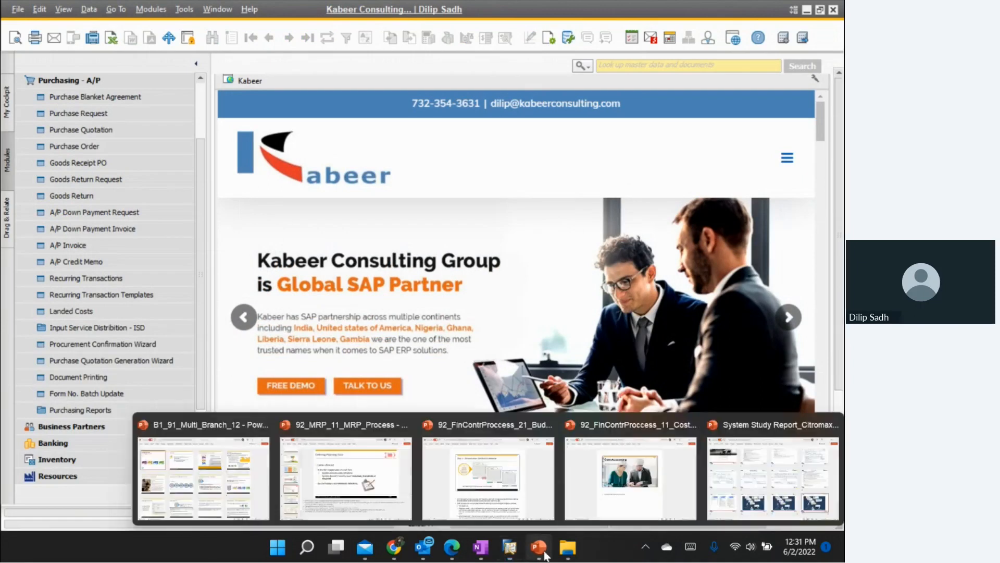
Step: Switch to OneNote and highlight the FG10 line about MRP for manufactured items in the SAP B1 Data notes
left_click(481, 546)
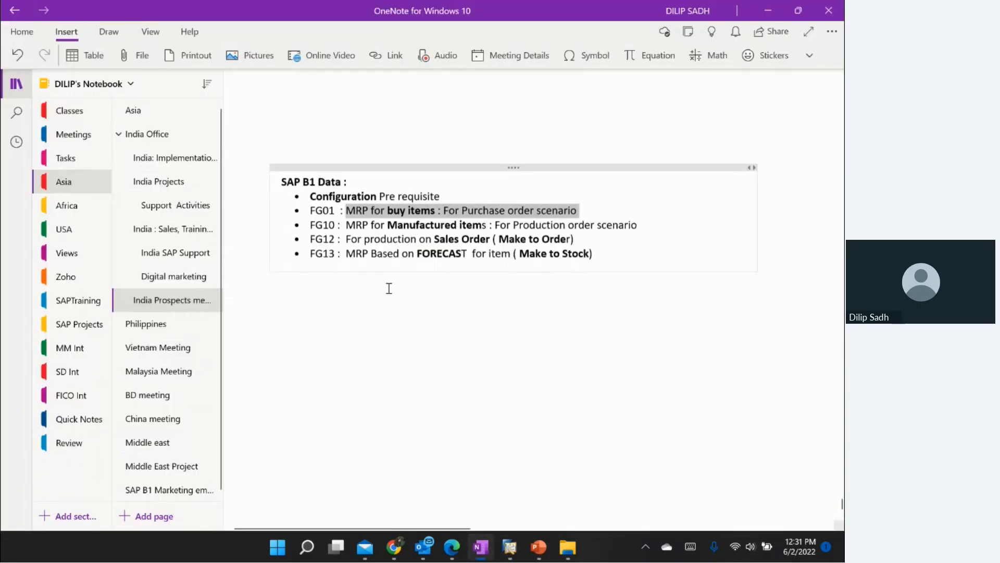
left_click_drag(346, 225, 646, 226)
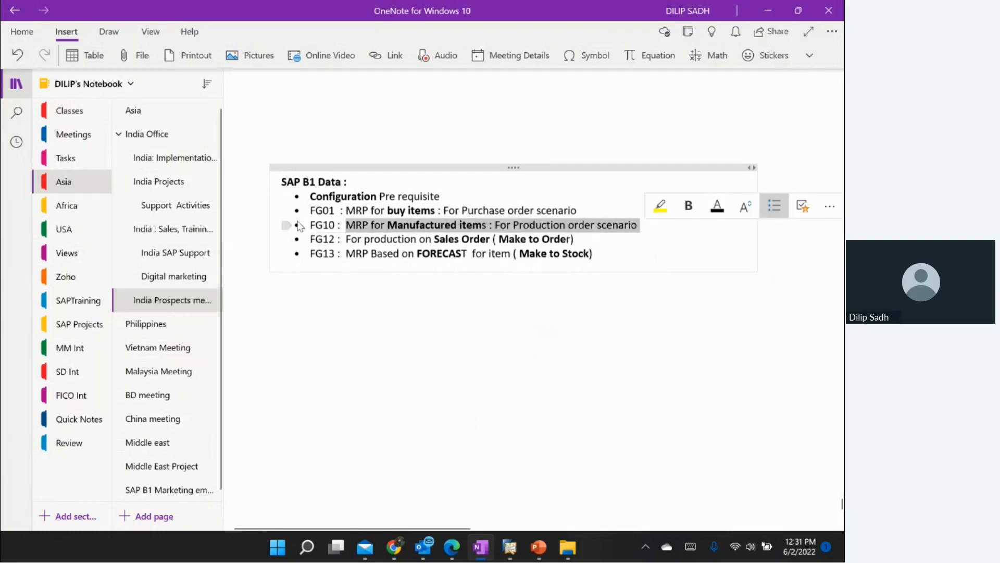
left_click_drag(311, 225, 643, 225)
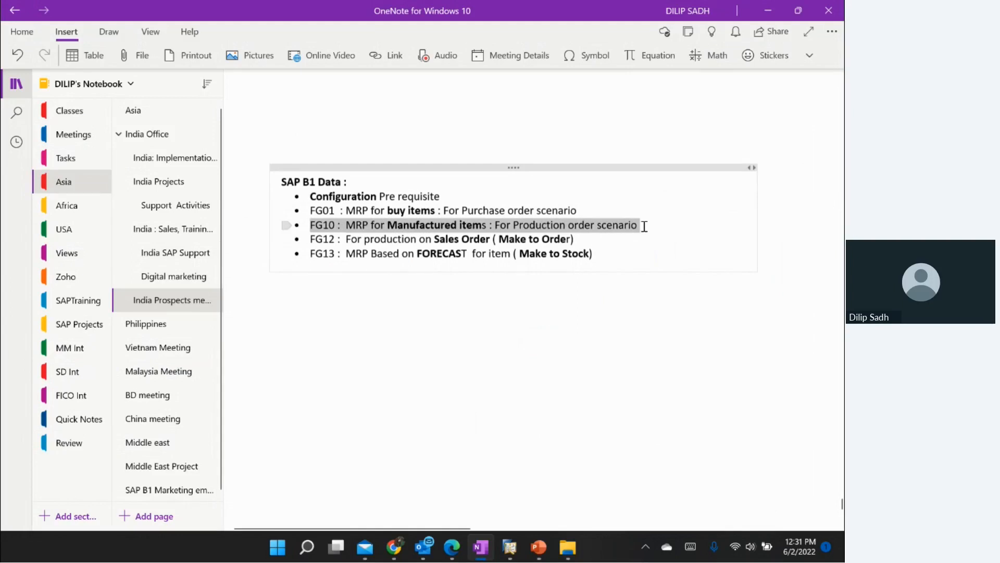
Step: Switch back to SAP Business One and load the existing MRP_Production scenario in the MRP Wizard, advancing to its scenario details
left_click(512, 547)
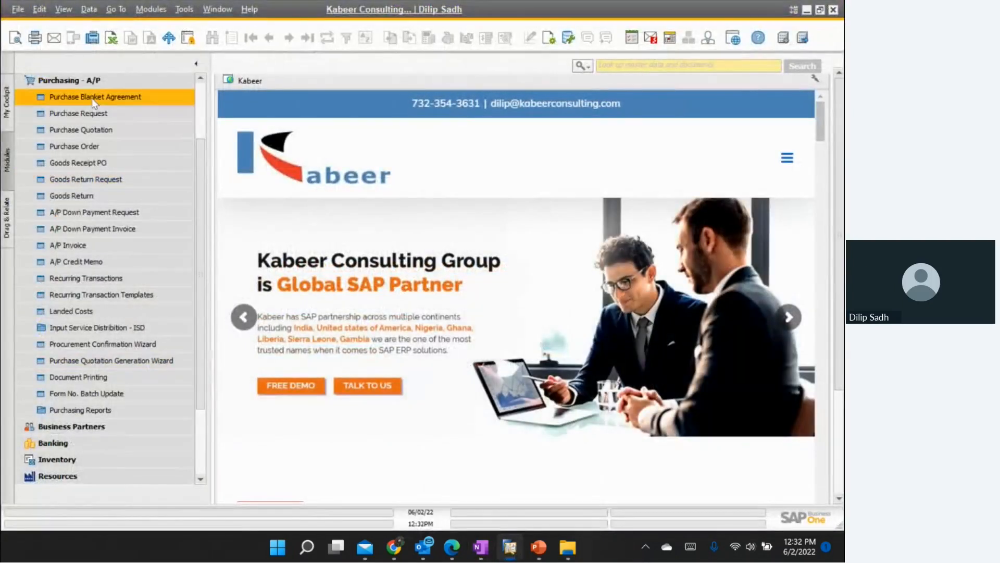
left_click(76, 82)
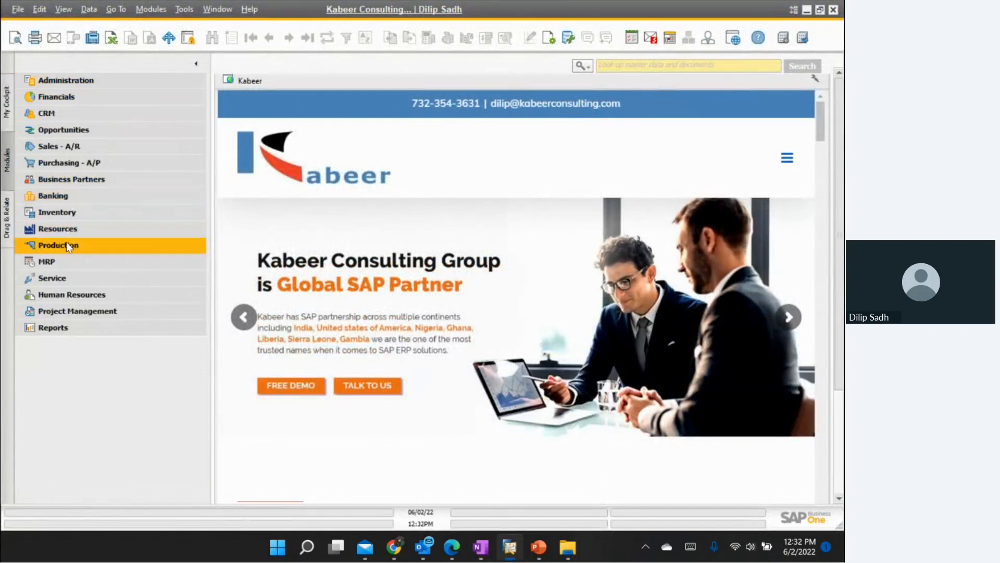
left_click(58, 261)
left_click(73, 290)
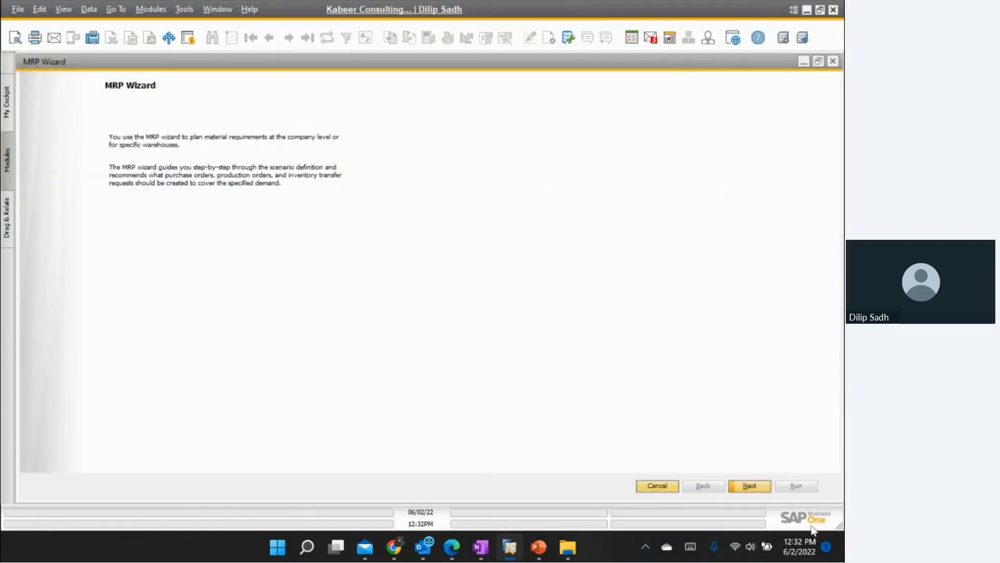
left_click(749, 486)
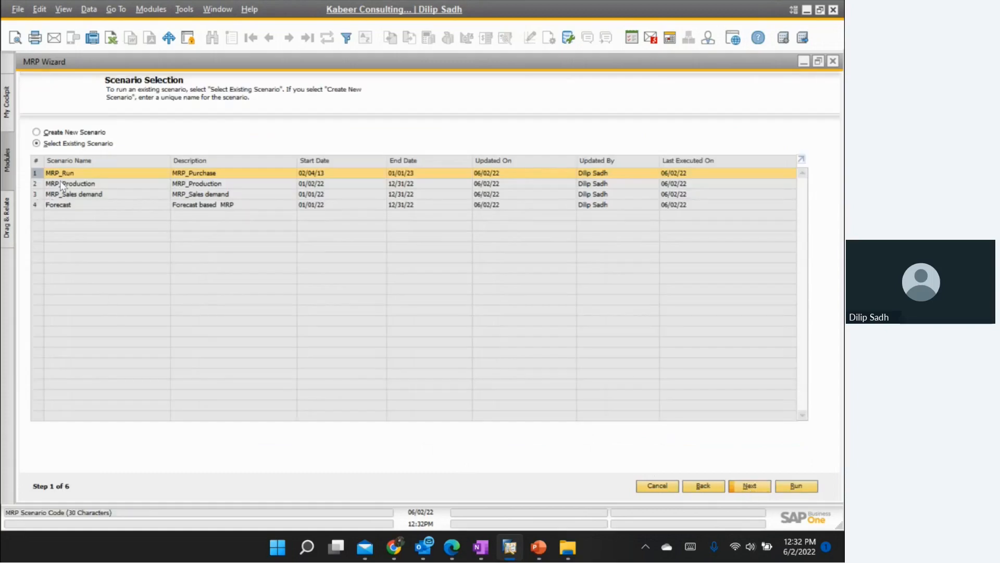
left_click(40, 183)
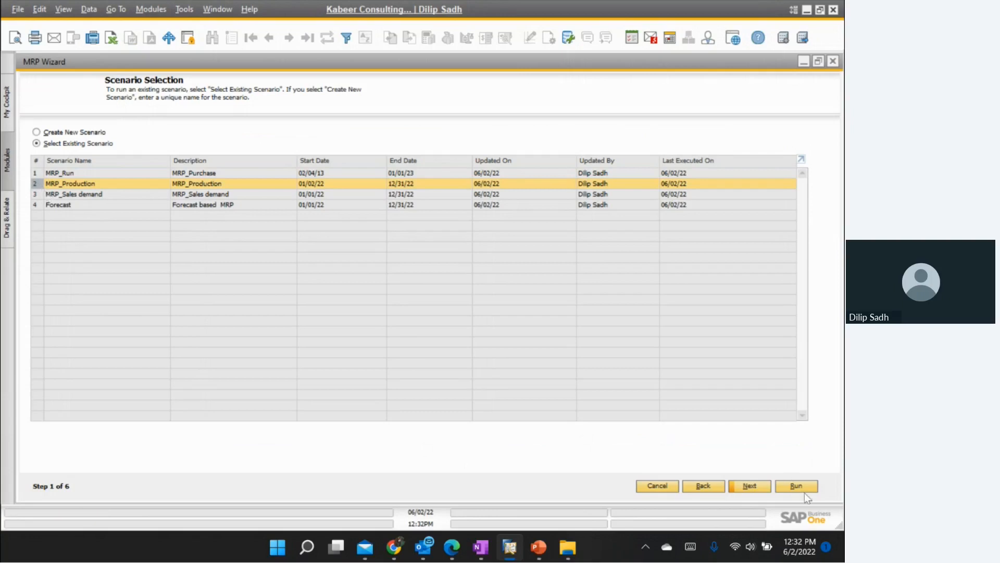
left_click(750, 486)
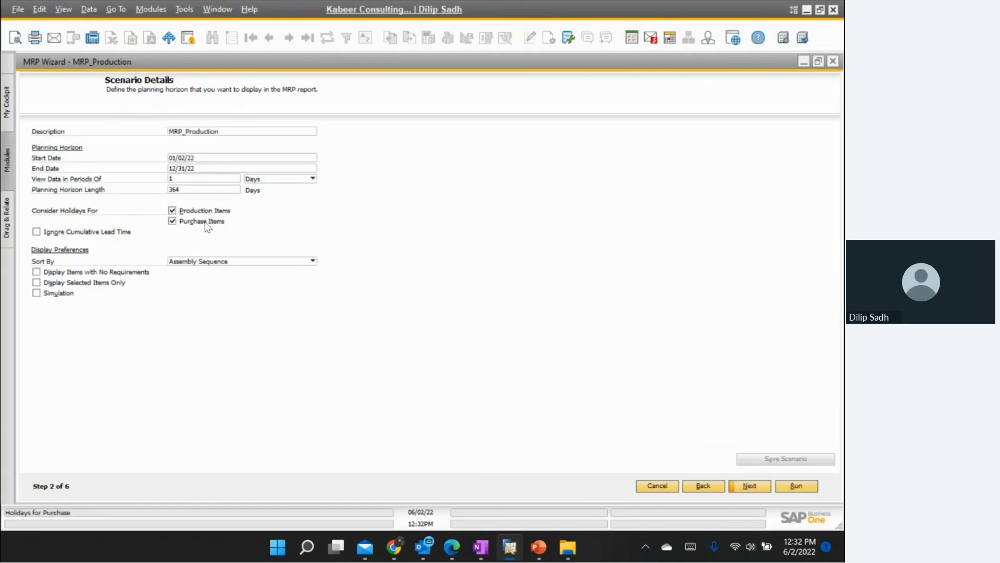
Step: Advance the MRP Wizard to item selection and open FG10's bill of materials and item master data
left_click(750, 486)
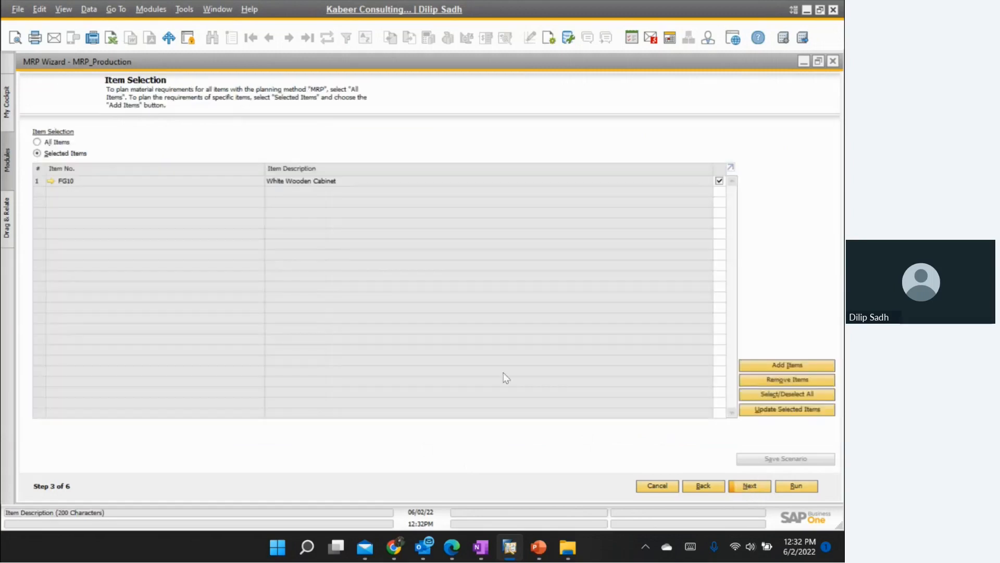
left_click(51, 181)
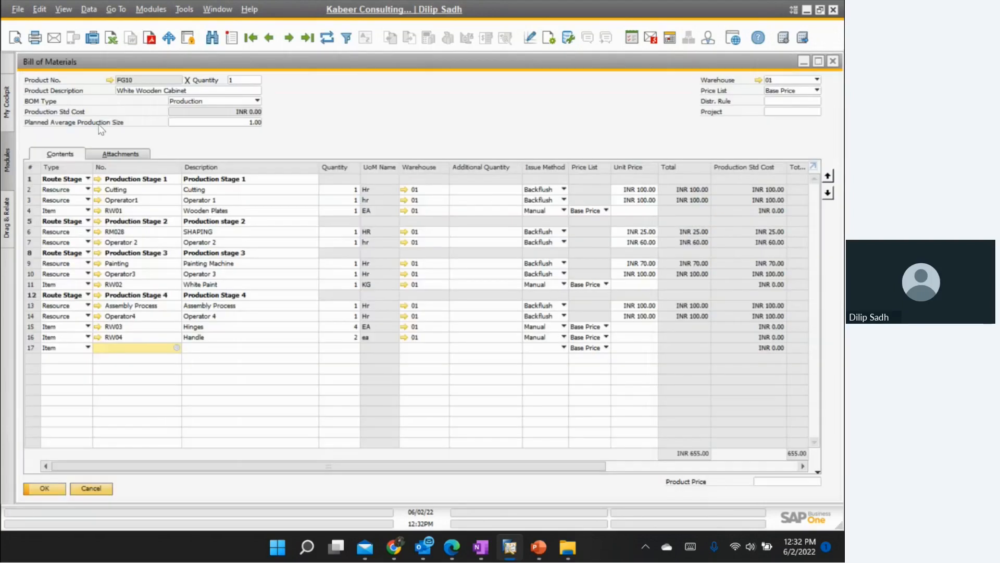
left_click(110, 80)
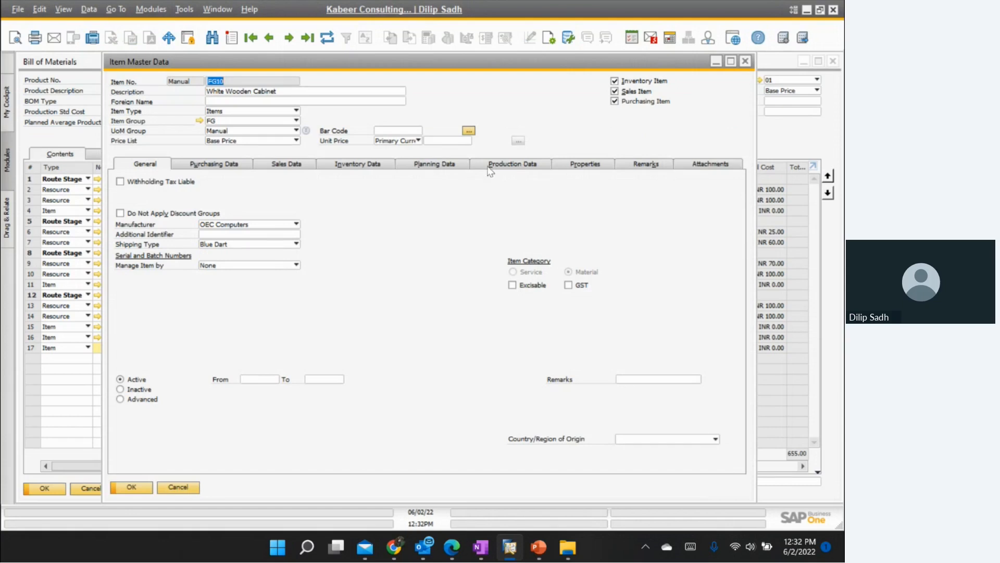
Step: Examine FG10's planning, production and inventory data, and close the item master and bill of materials
left_click(428, 168)
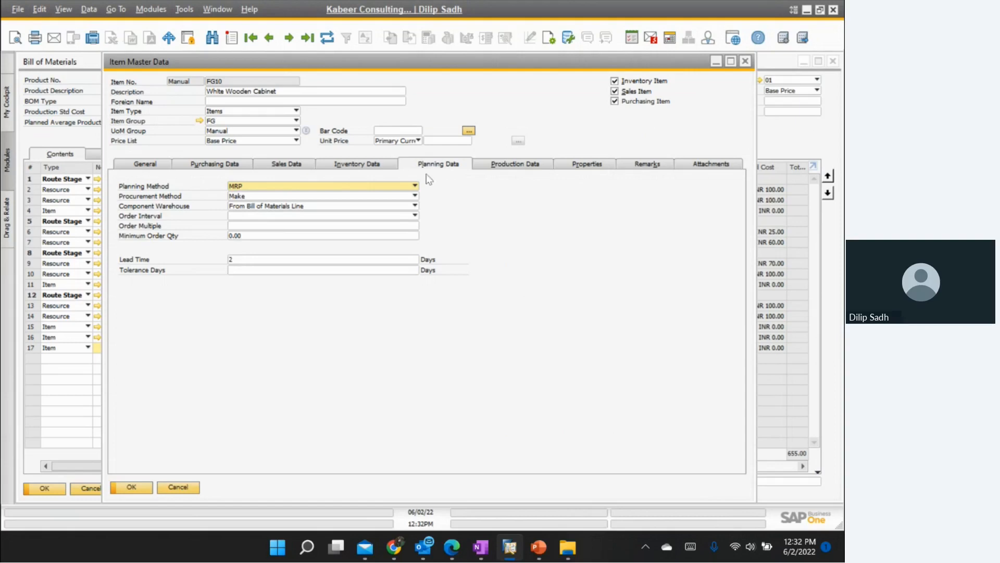
left_click(512, 167)
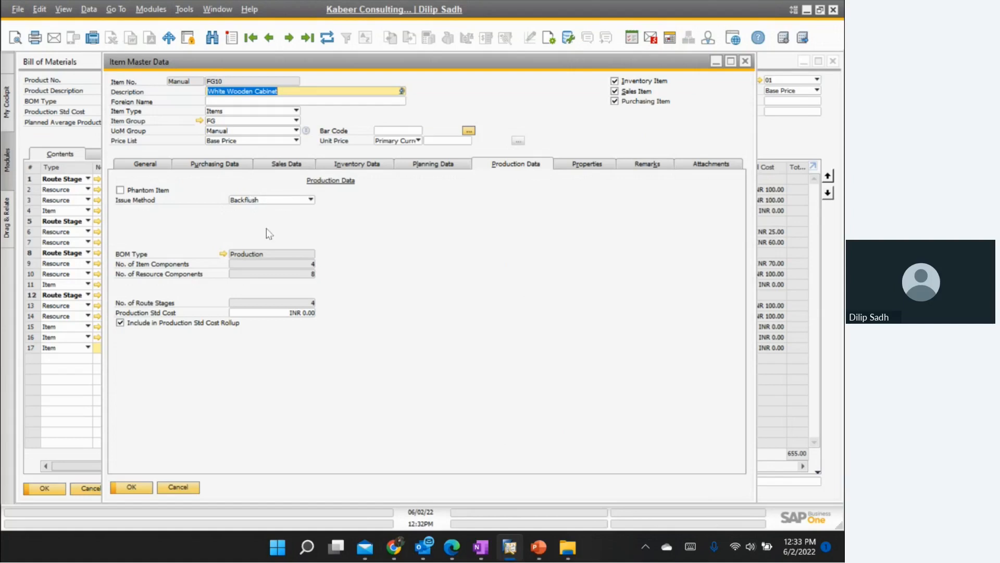
mouse_move(394, 547)
left_click(433, 166)
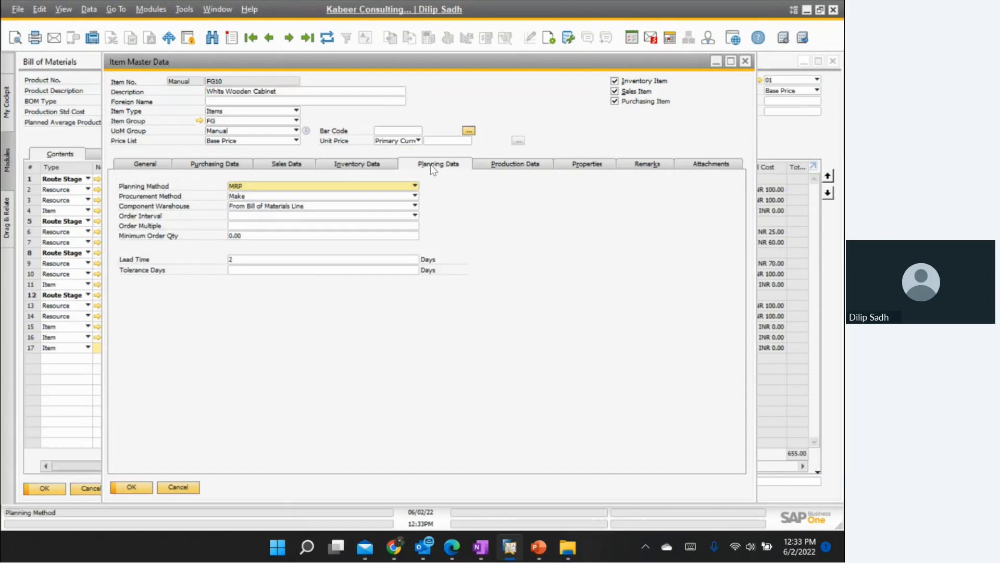
left_click(374, 168)
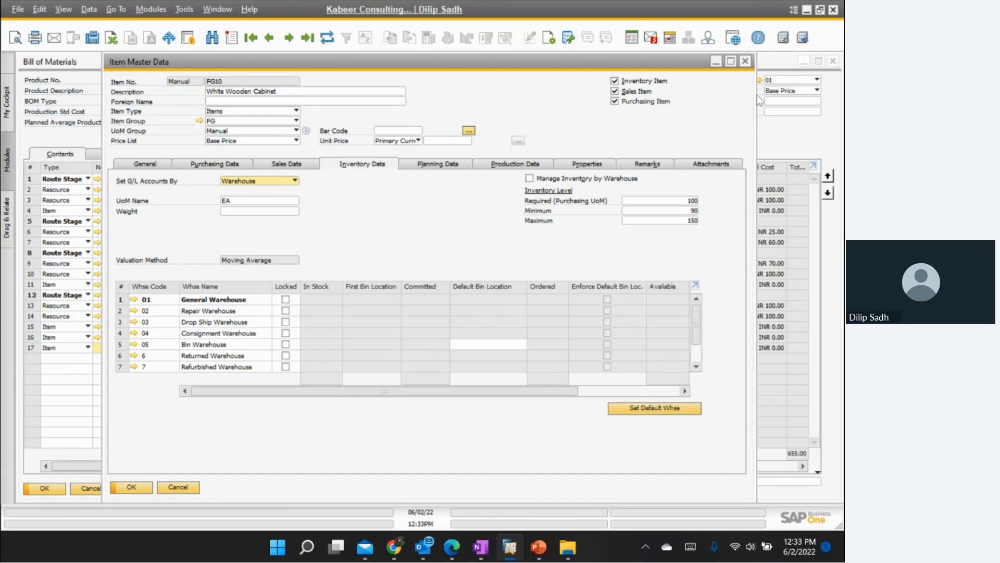
left_click(746, 62)
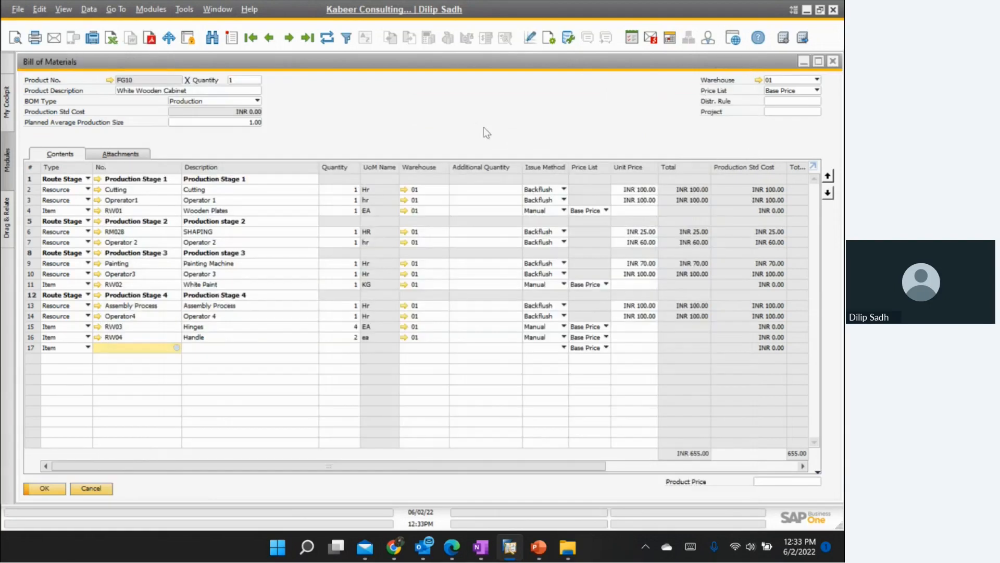
left_click(832, 61)
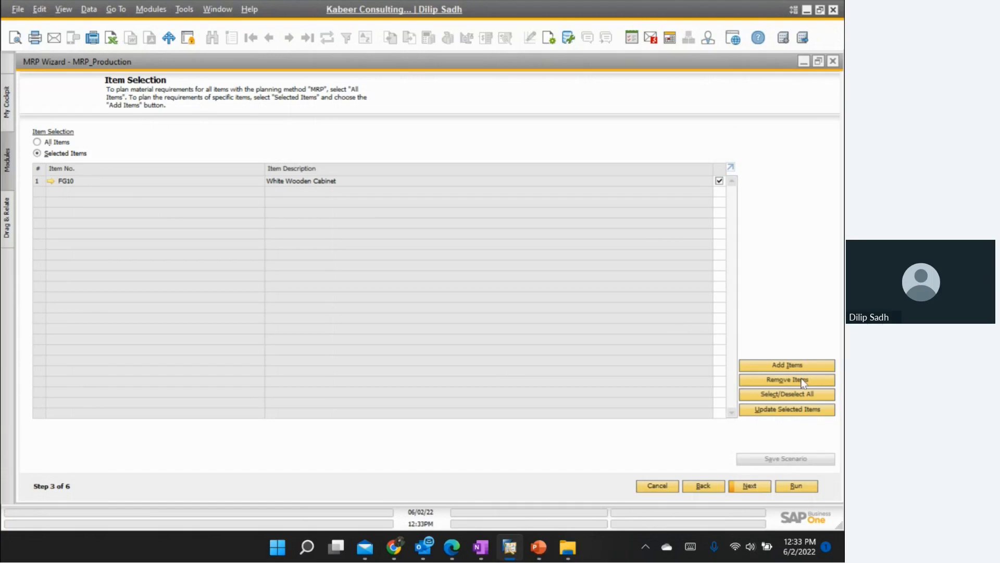
Step: Advance through the inventory and documents data sources and run the MRP_Production scenario
left_click(754, 487)
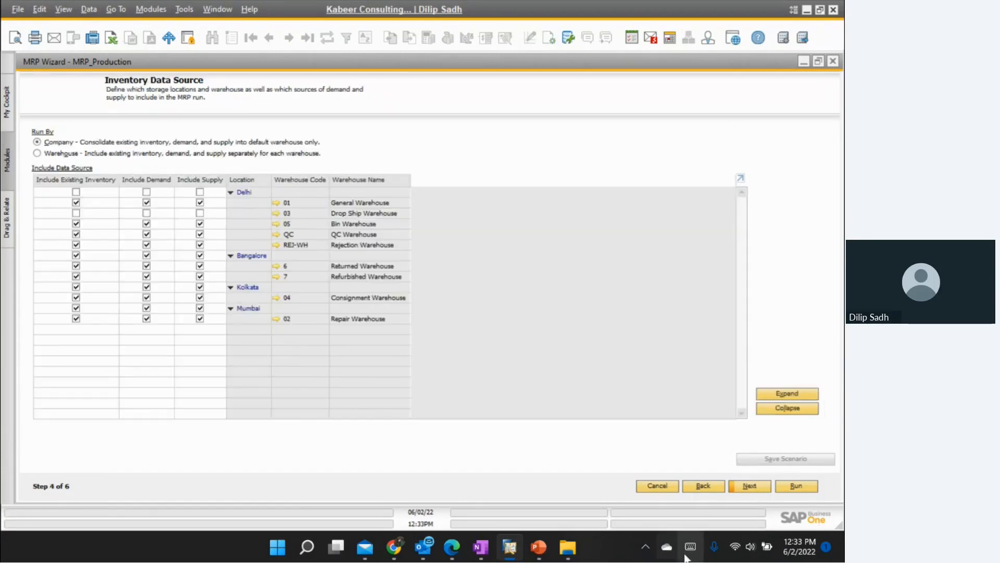
left_click(756, 488)
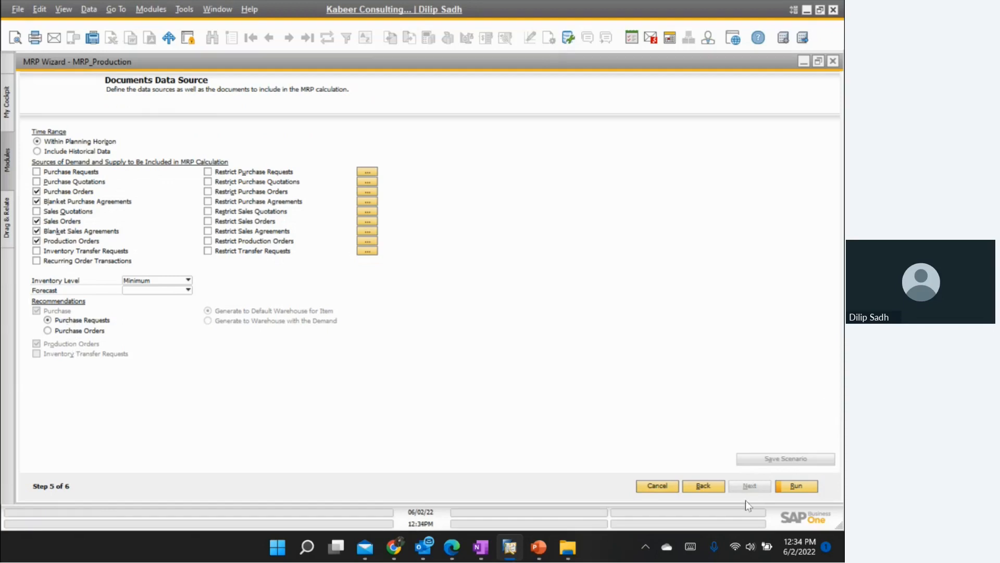
left_click(799, 487)
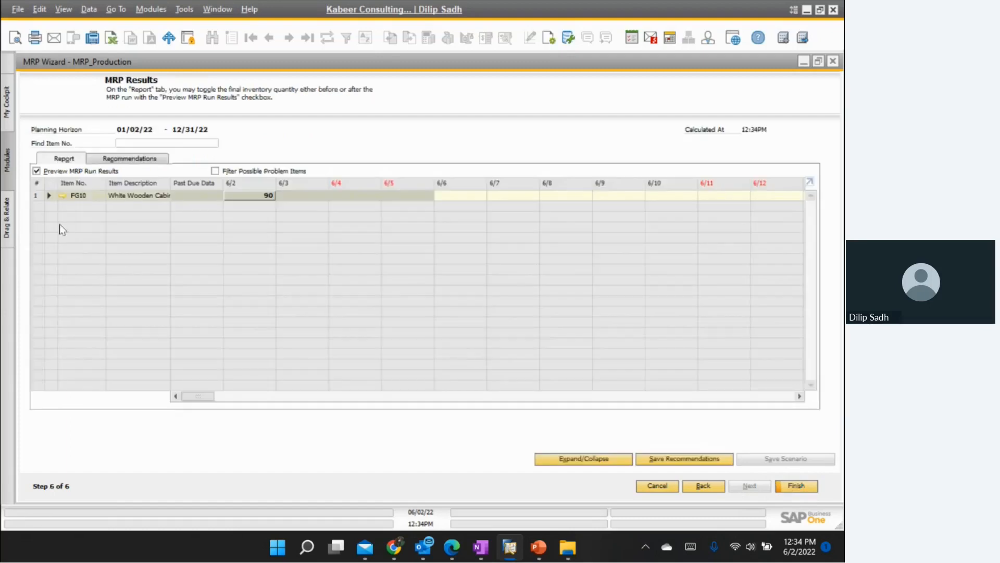
Step: Expand FG10 in the MRP results and check its bill of materials, planning data and inventory levels, closing those records again
left_click(49, 196)
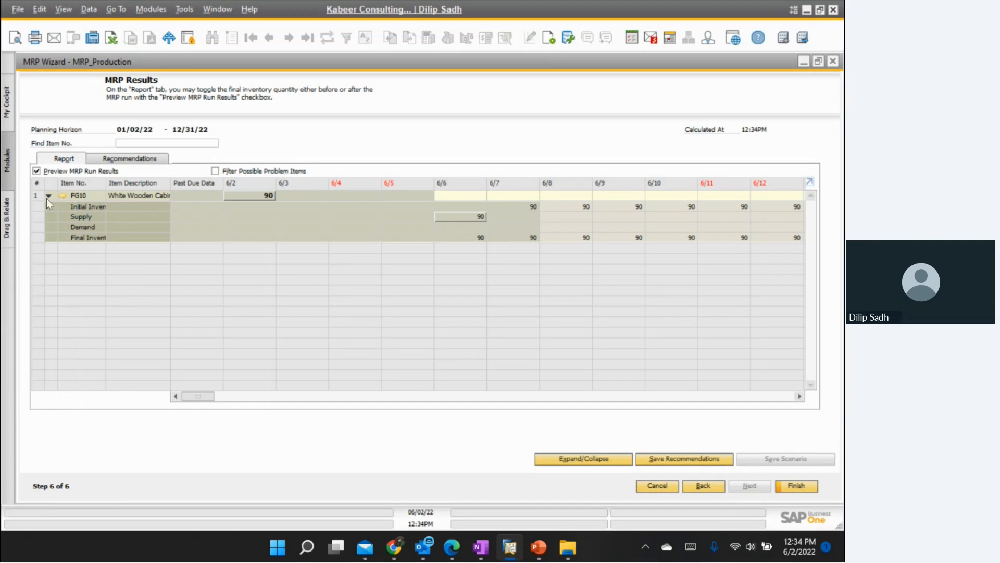
left_click(64, 198)
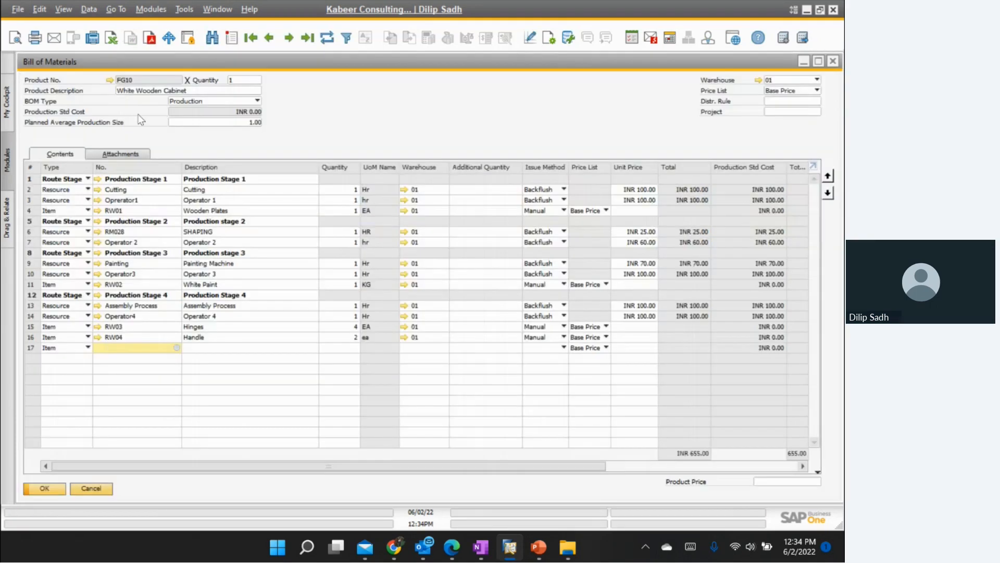
left_click(109, 80)
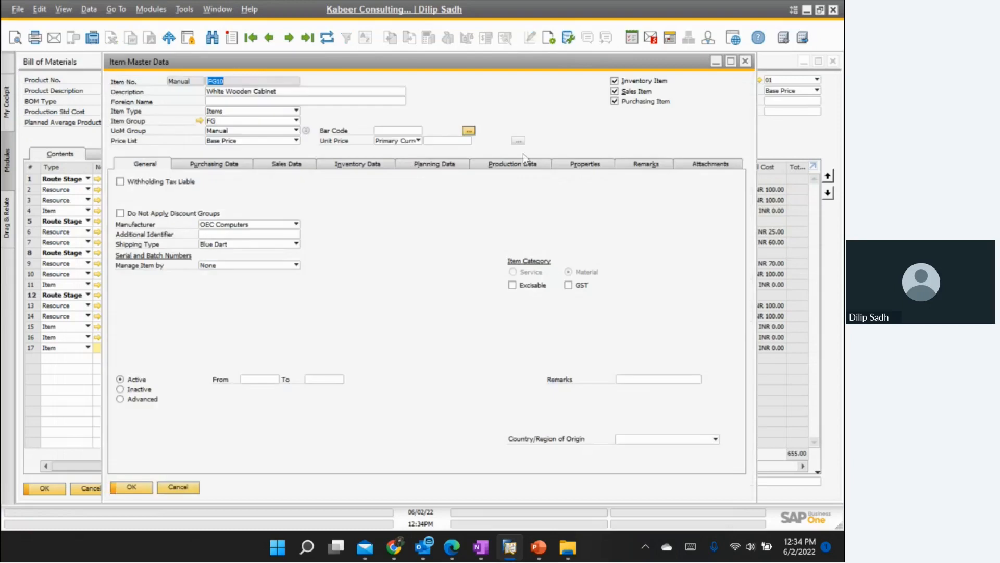
left_click(441, 165)
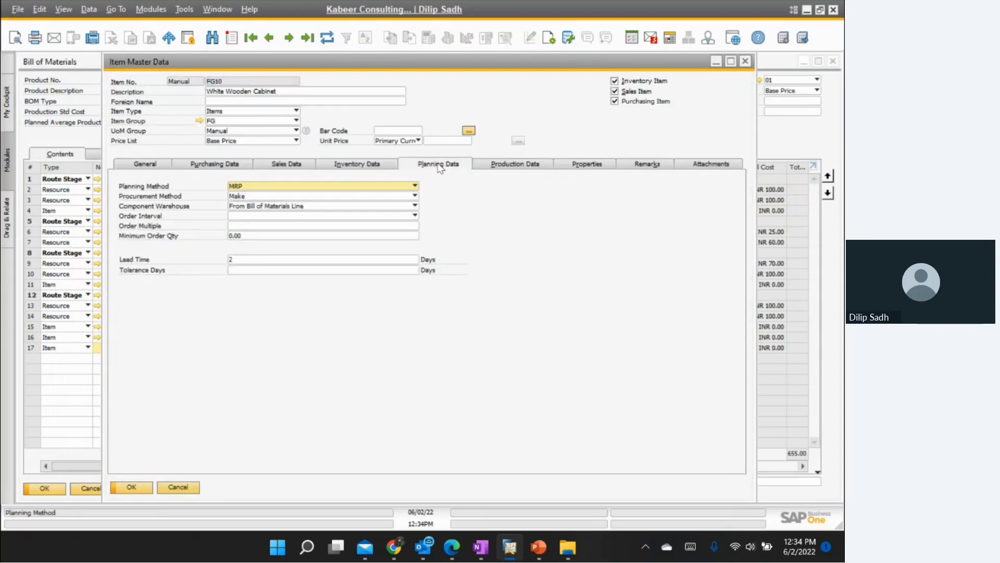
left_click(356, 165)
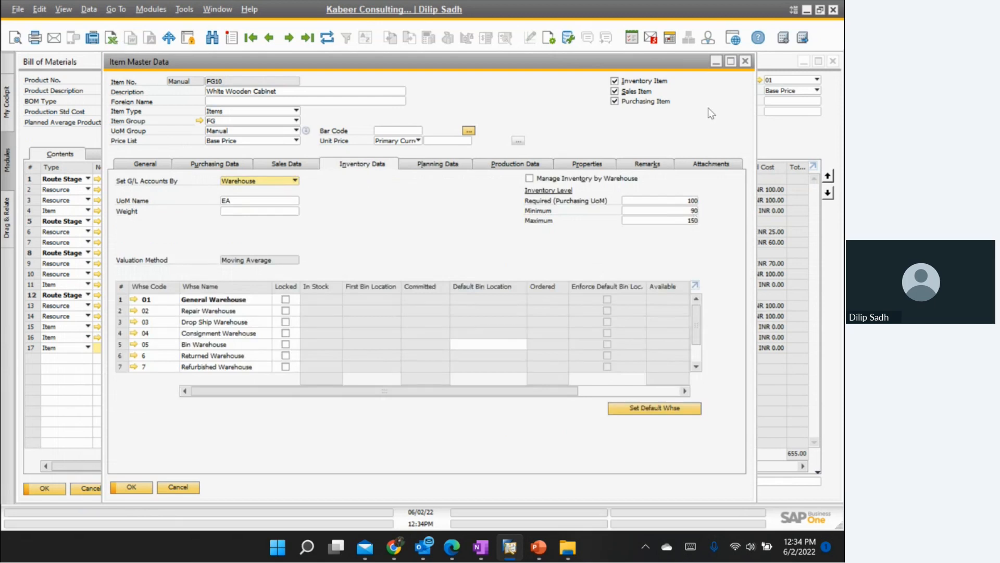
left_click(746, 60)
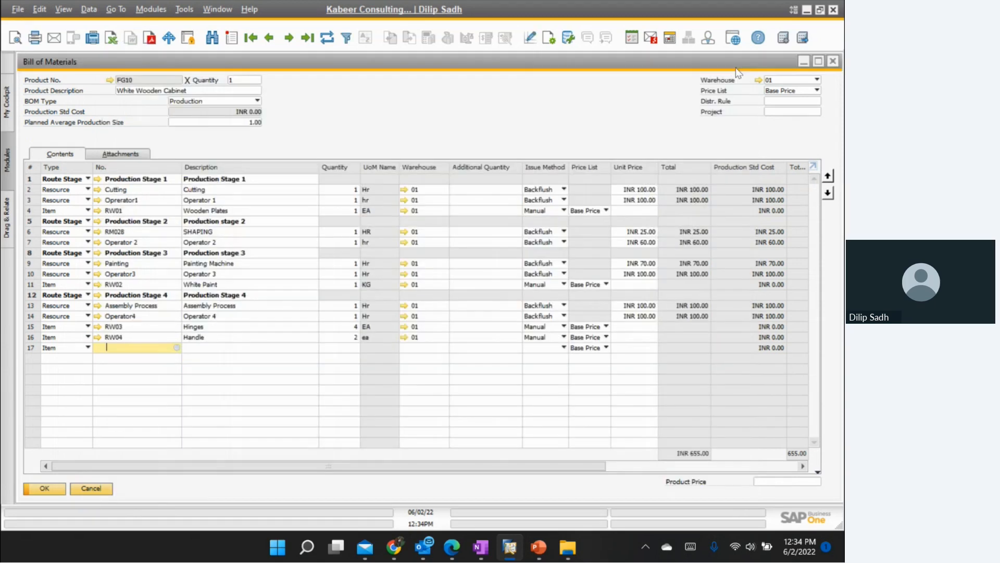
left_click(833, 61)
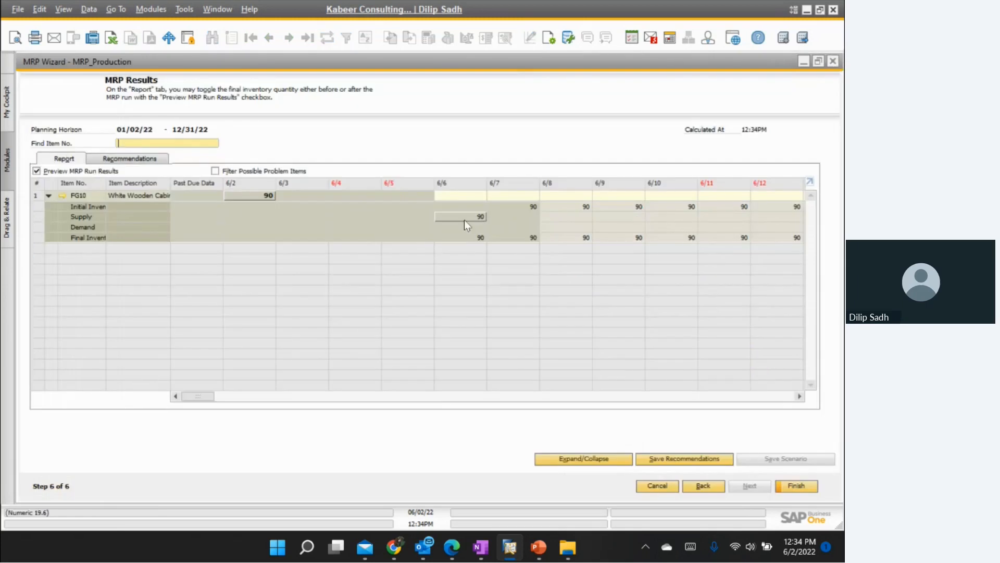
Step: Display the FG10 recommendation, save the recommendations and finish the MRP Wizard
left_click(151, 164)
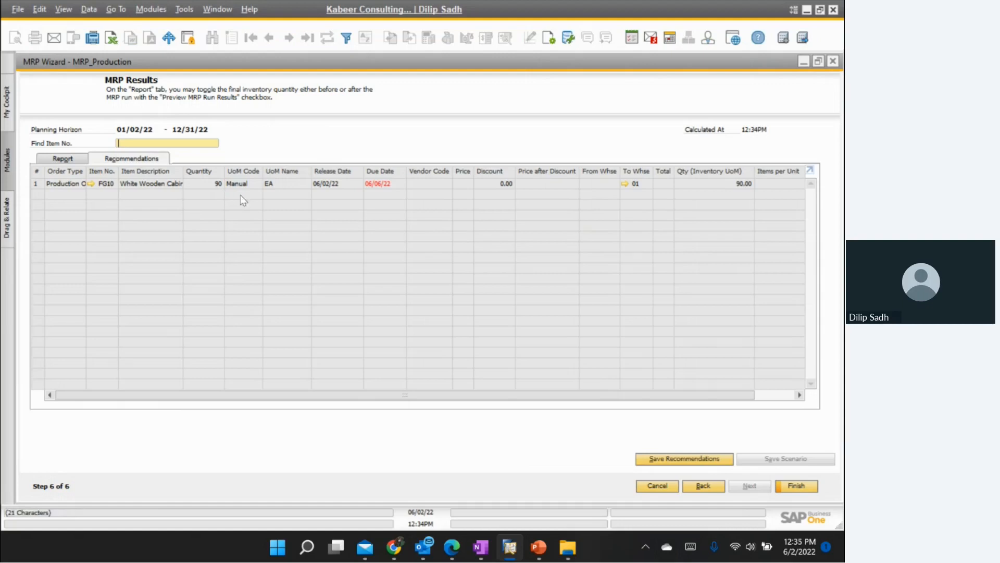
left_click(696, 461)
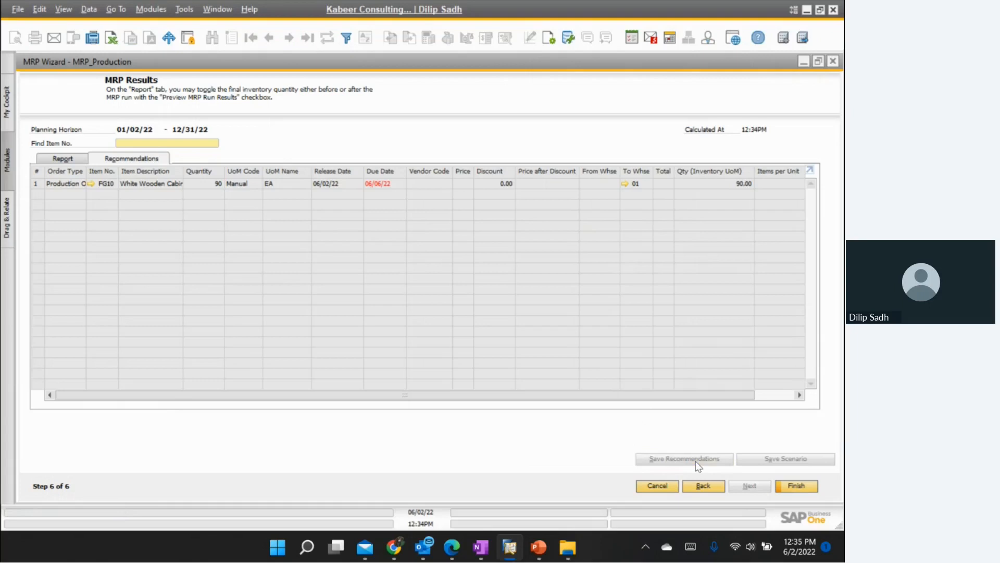
left_click(795, 486)
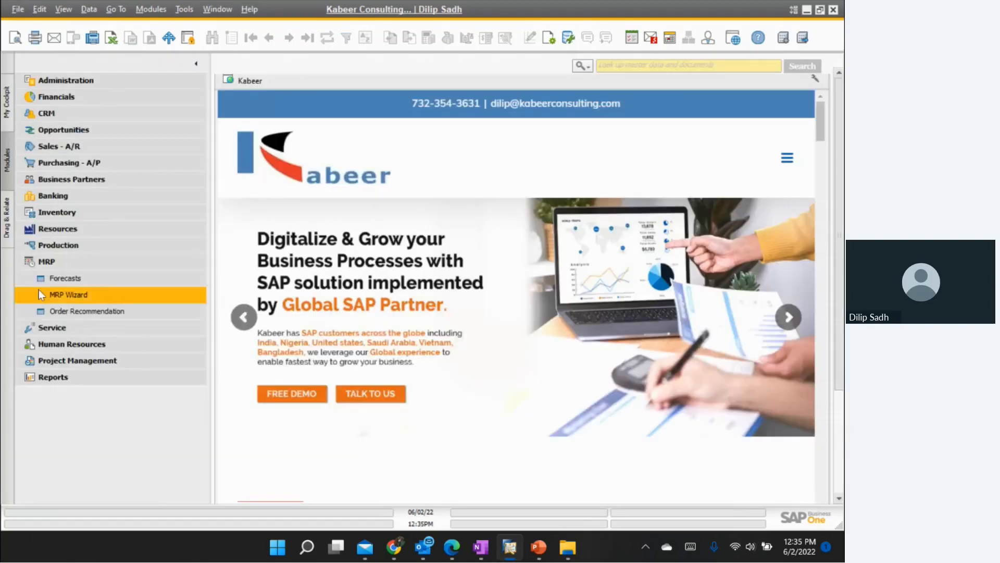
Step: List the order recommendations for the MRP_Production scenario with all order types
left_click(77, 313)
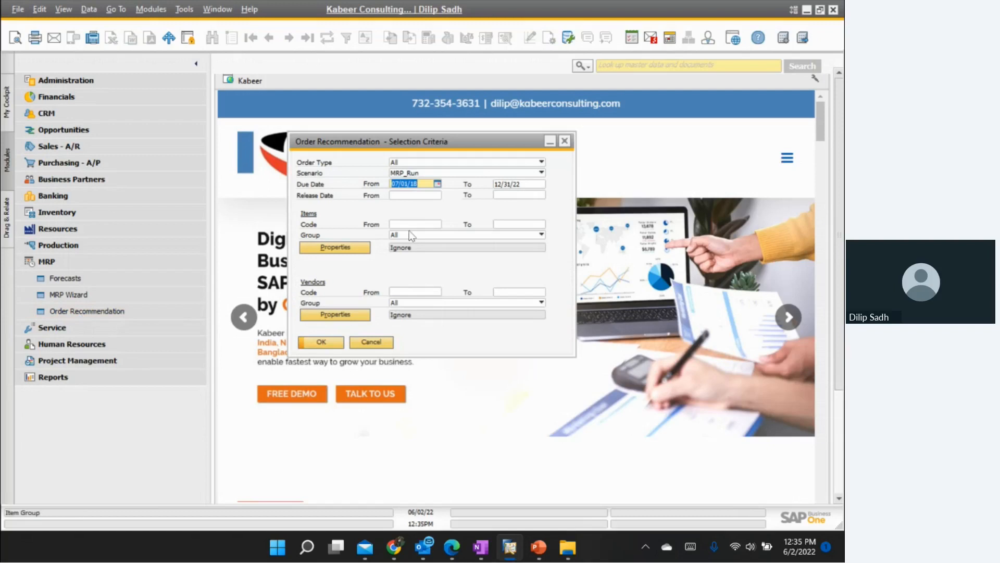
left_click(542, 174)
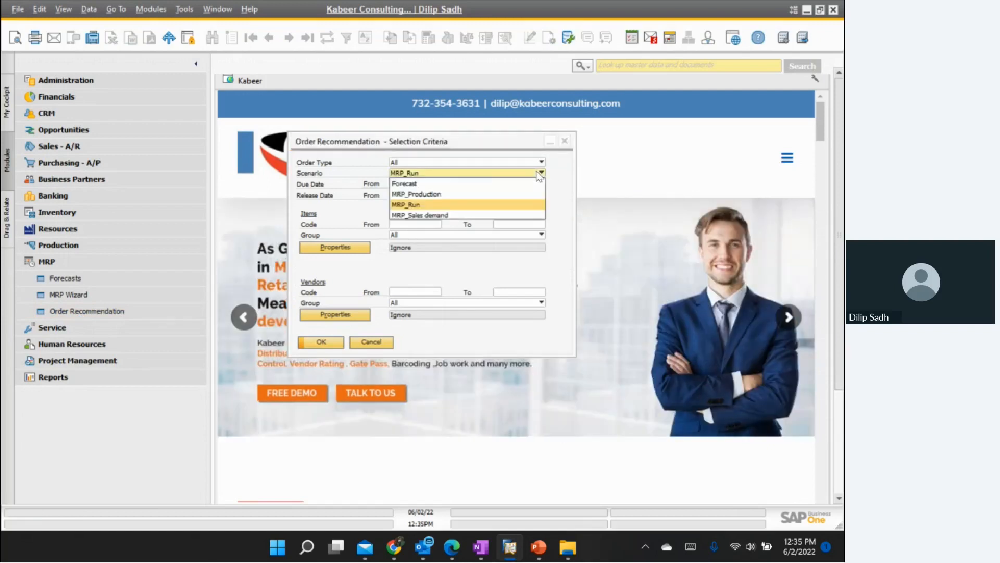
left_click(433, 196)
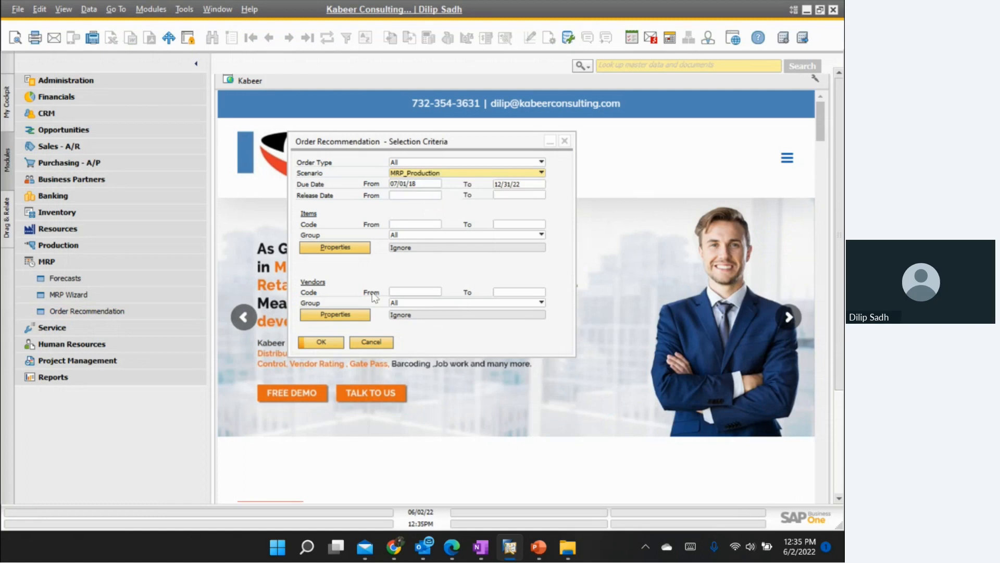
left_click(321, 342)
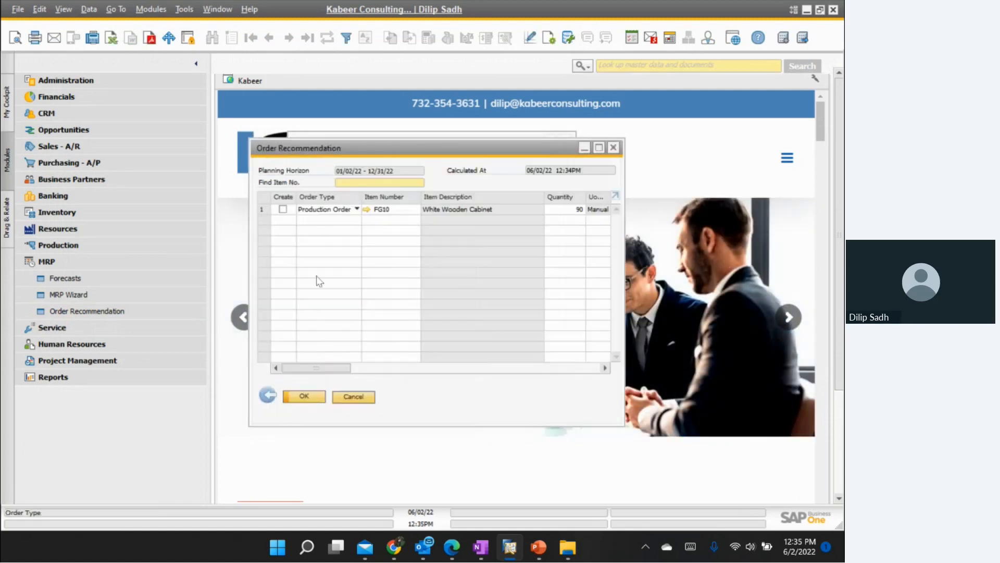
Step: Mark the FG10 production order recommendation for creation and review its planning, date and warehouse details
left_click(283, 209)
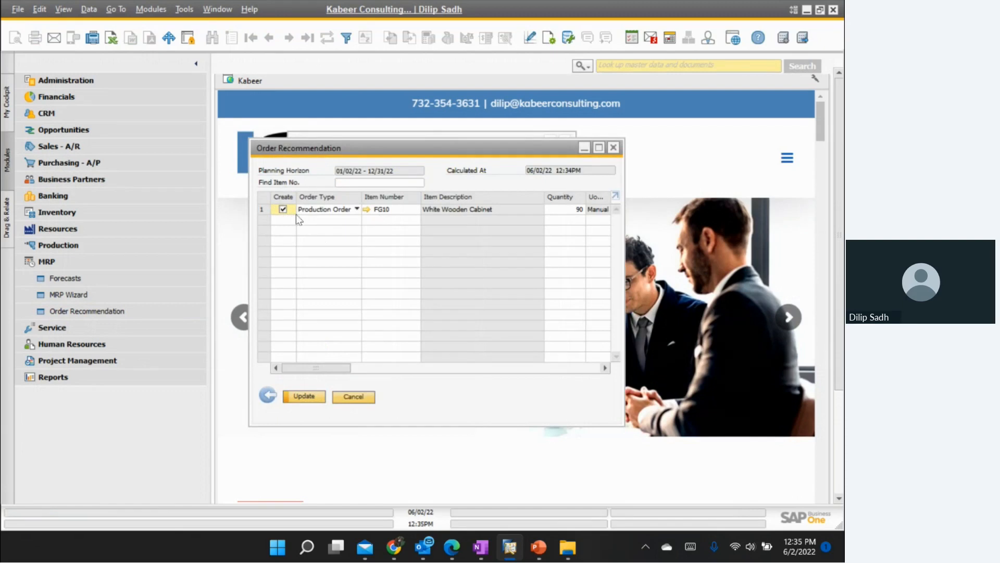
left_click_drag(330, 367, 366, 372)
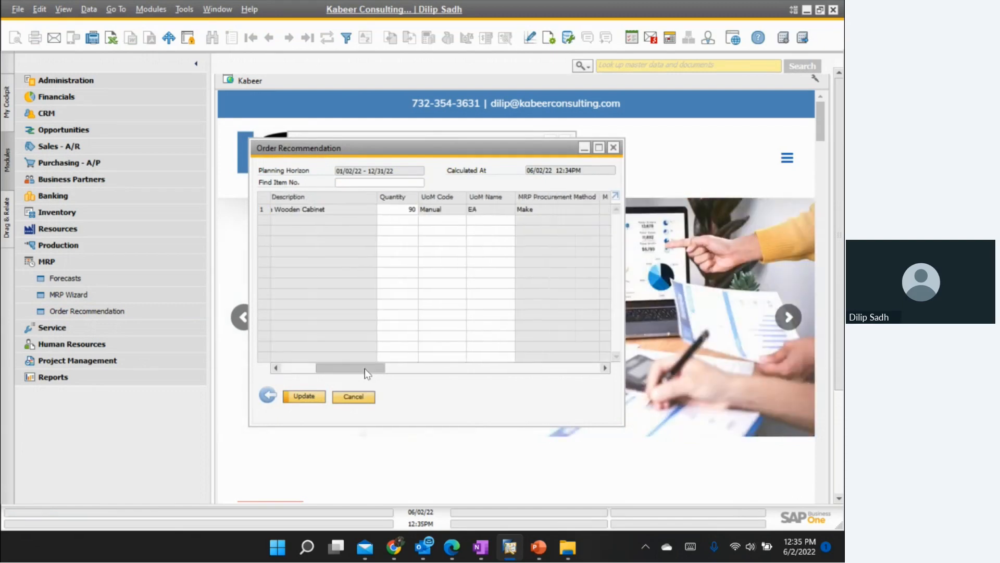
left_click_drag(359, 371, 476, 383)
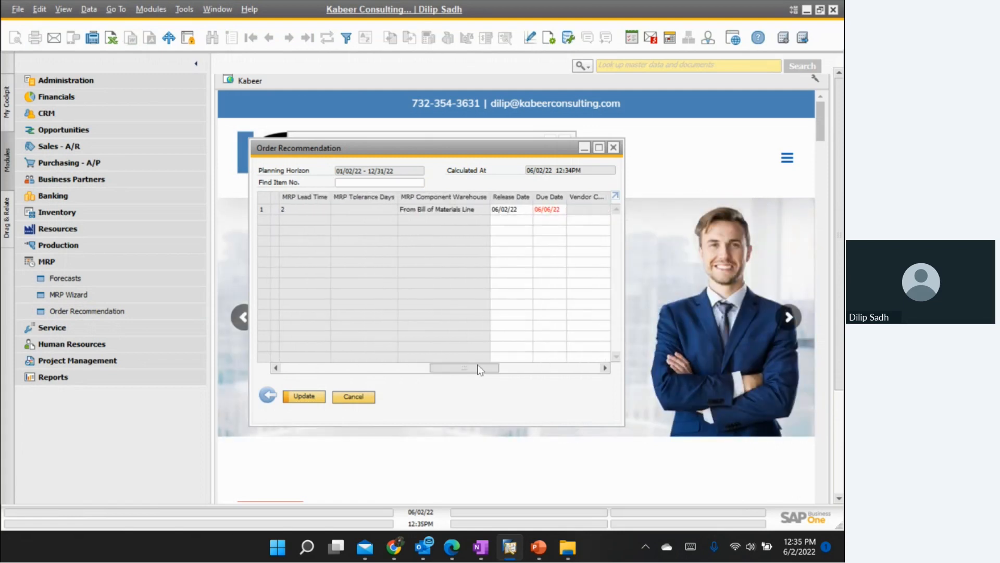
left_click_drag(479, 370, 500, 370)
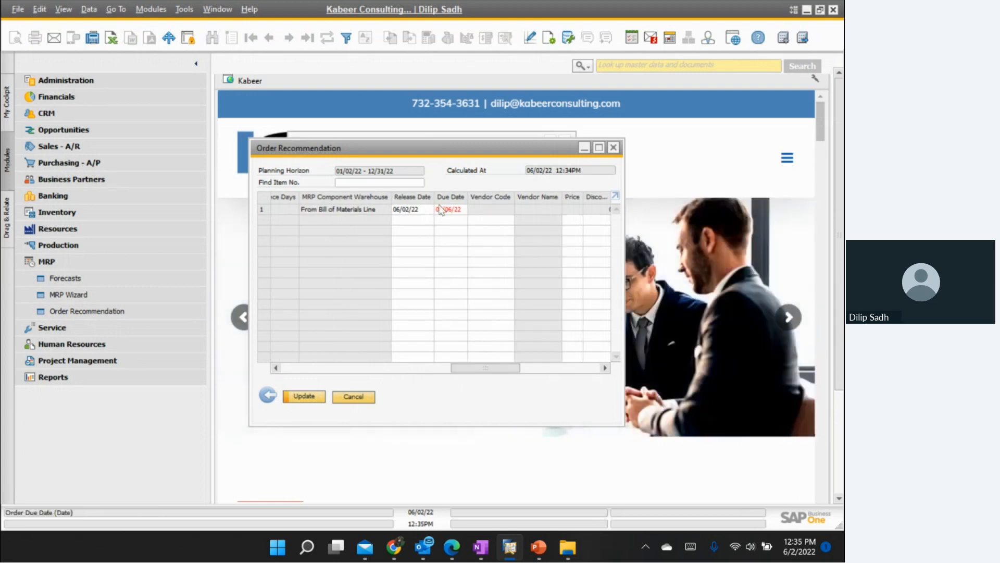
left_click_drag(500, 370, 539, 373)
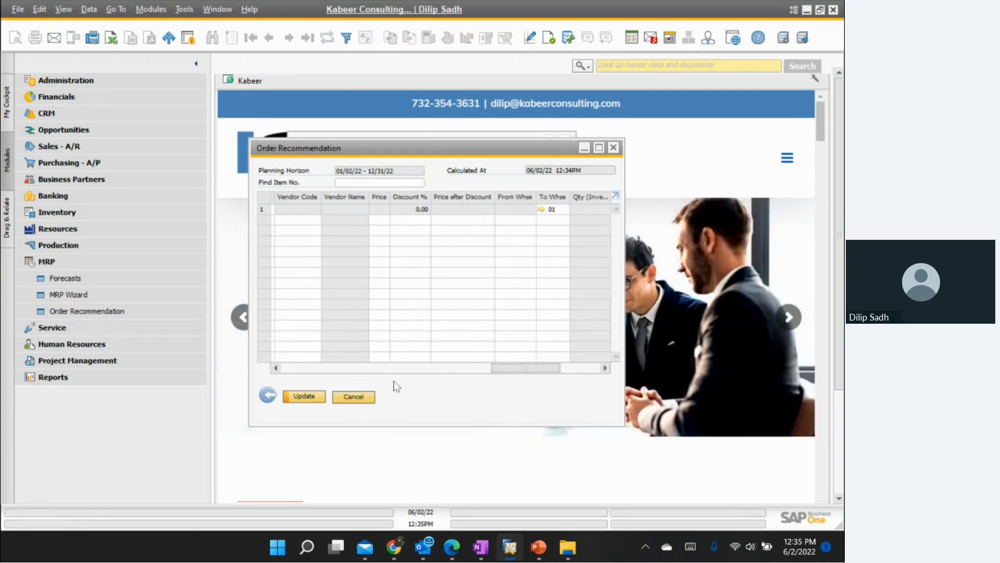
Step: Generate the production order from the marked FG10 recommendation and query the MRP_Production scenario again for remaining recommendations
left_click(298, 399)
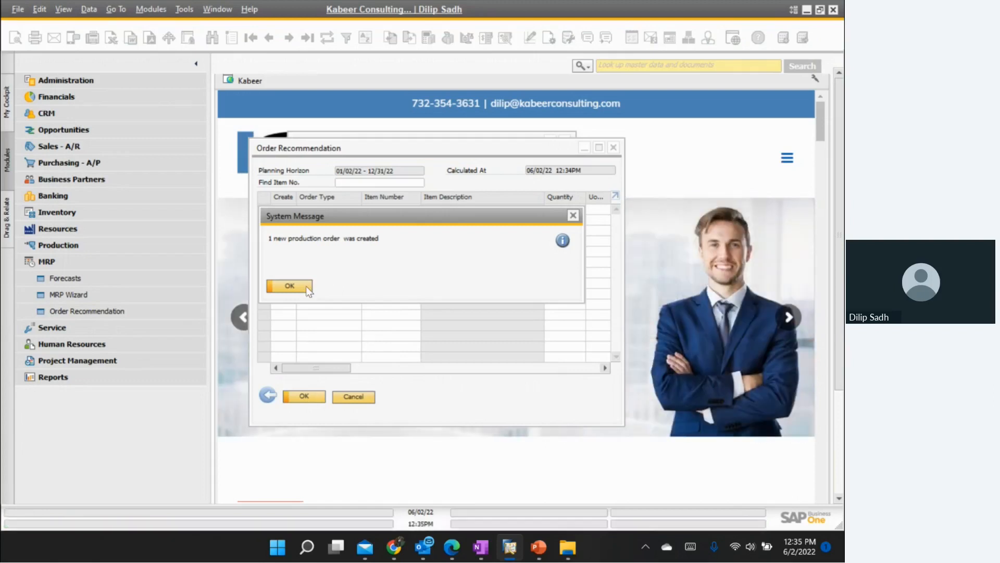
left_click(290, 286)
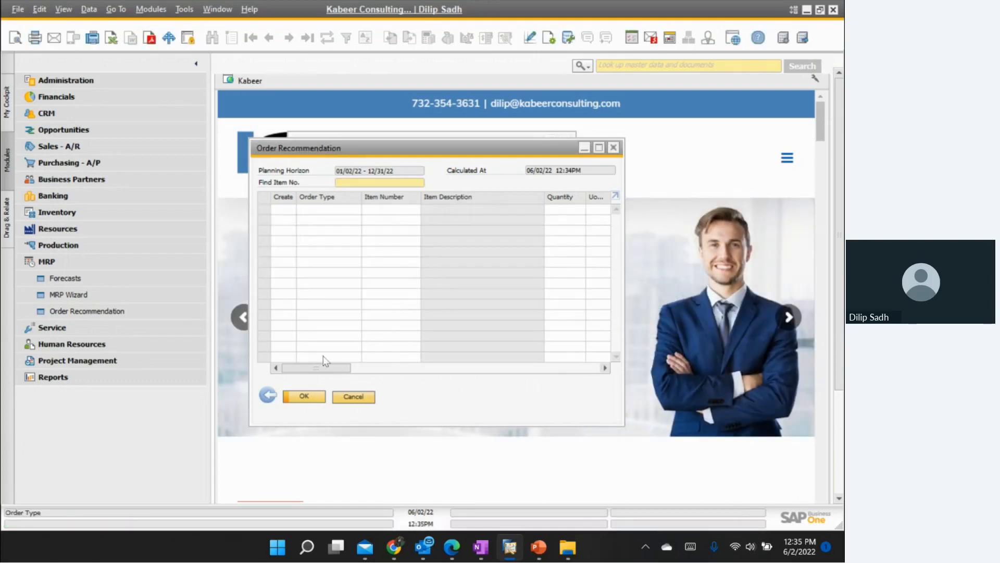
left_click(308, 397)
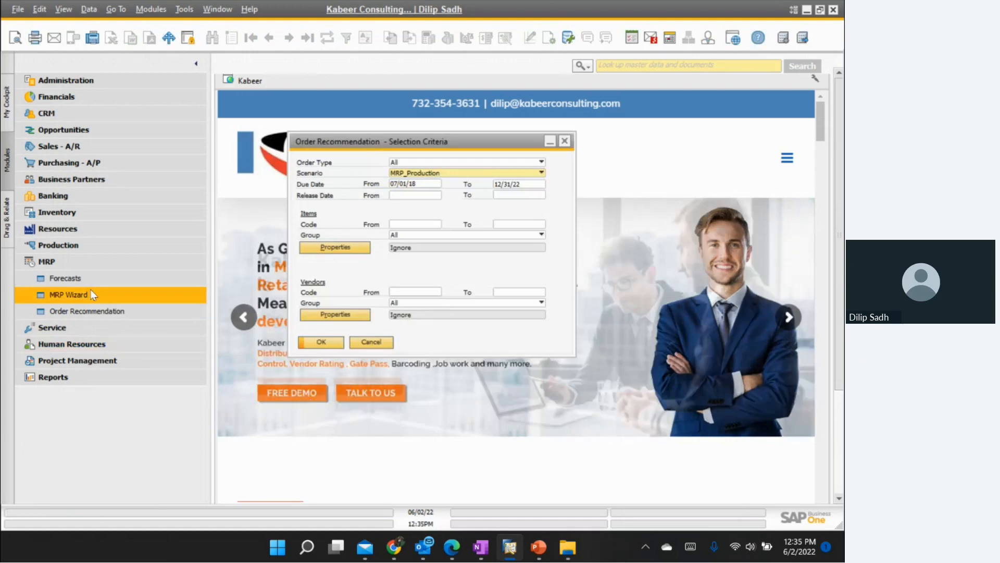
left_click(329, 345)
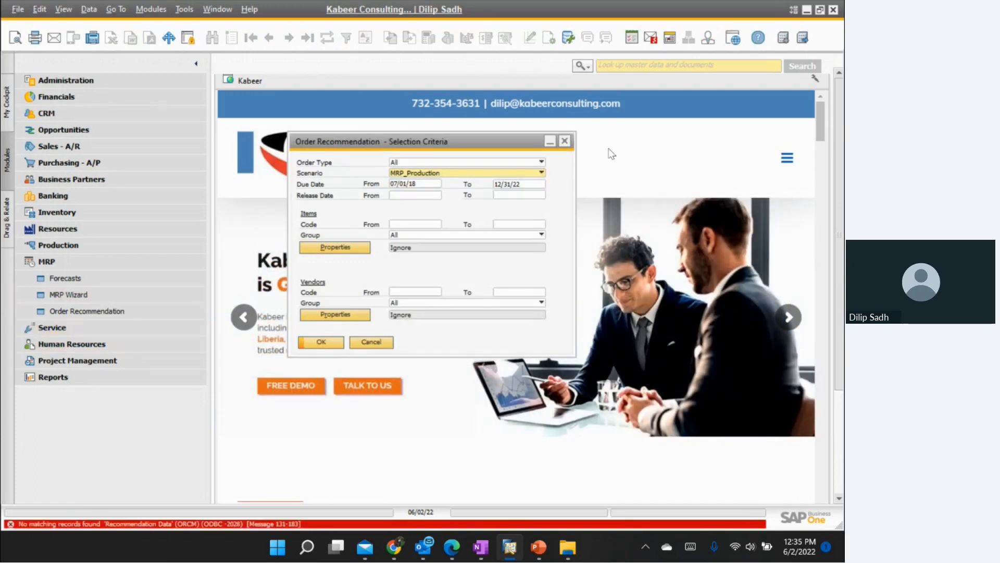
Step: Close the order recommendation criteria, display the last production order to review its FG10 components and dates, and close it
left_click(564, 141)
left_click(64, 244)
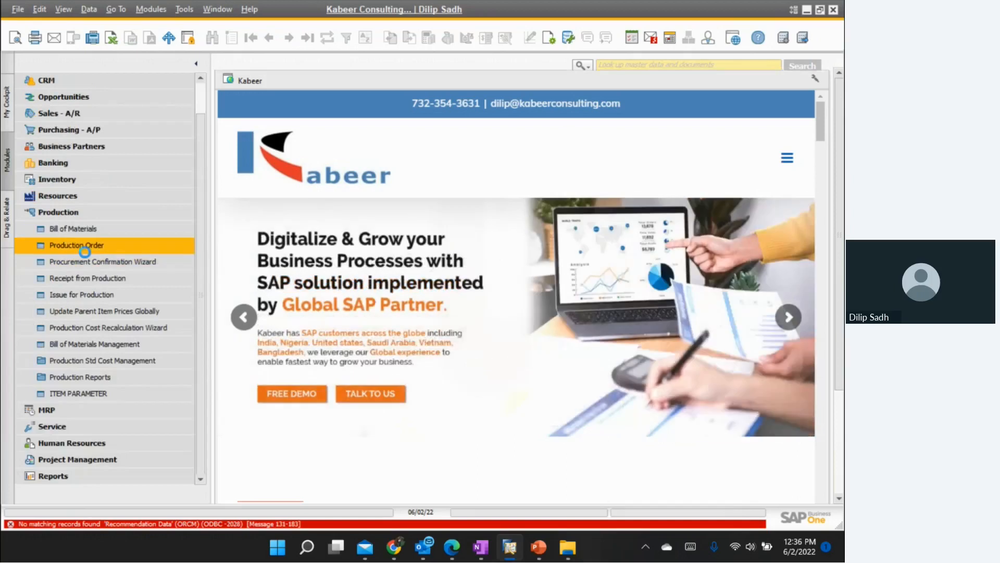
left_click(64, 244)
left_click(269, 38)
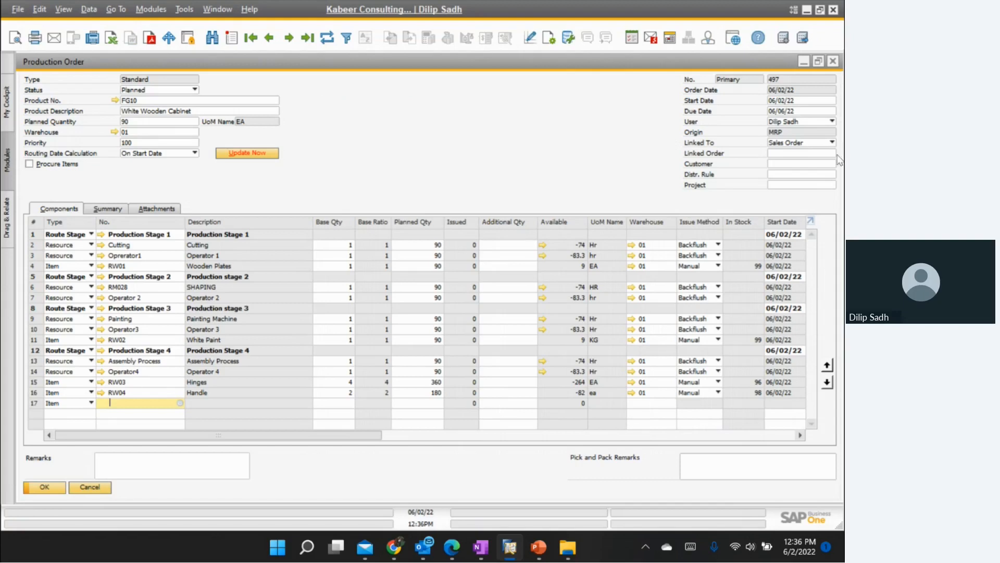
left_click(832, 61)
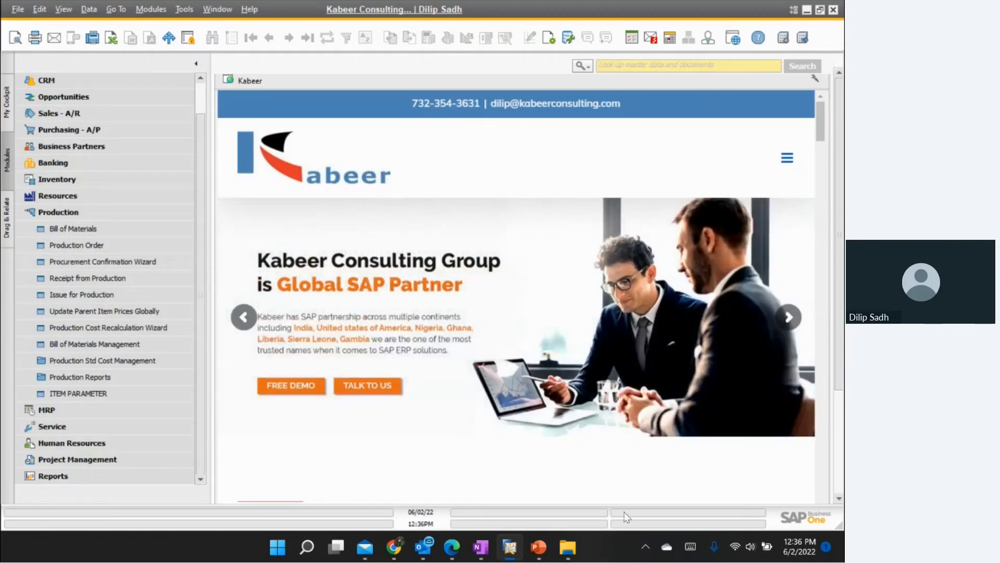
Step: Switch to the OneNote scenario list, highlight the FG12 make-to-order line, and return to SAP Business One
left_click(481, 546)
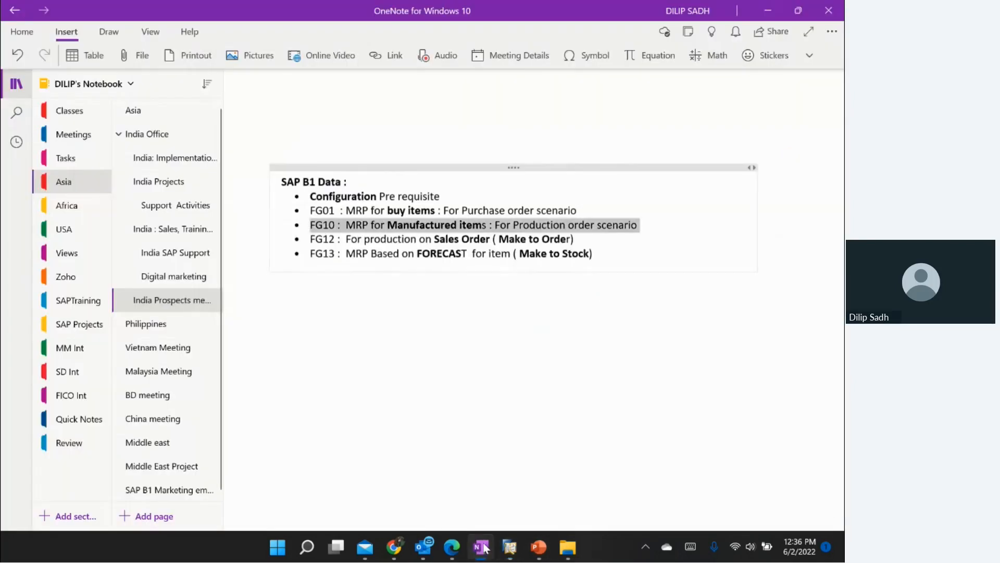
left_click_drag(311, 238, 594, 238)
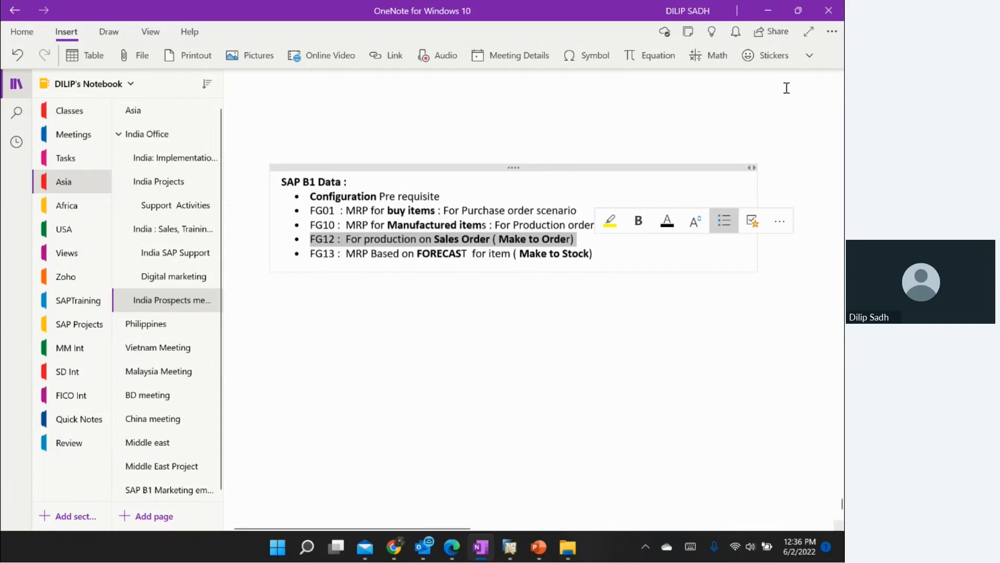
left_click(632, 337)
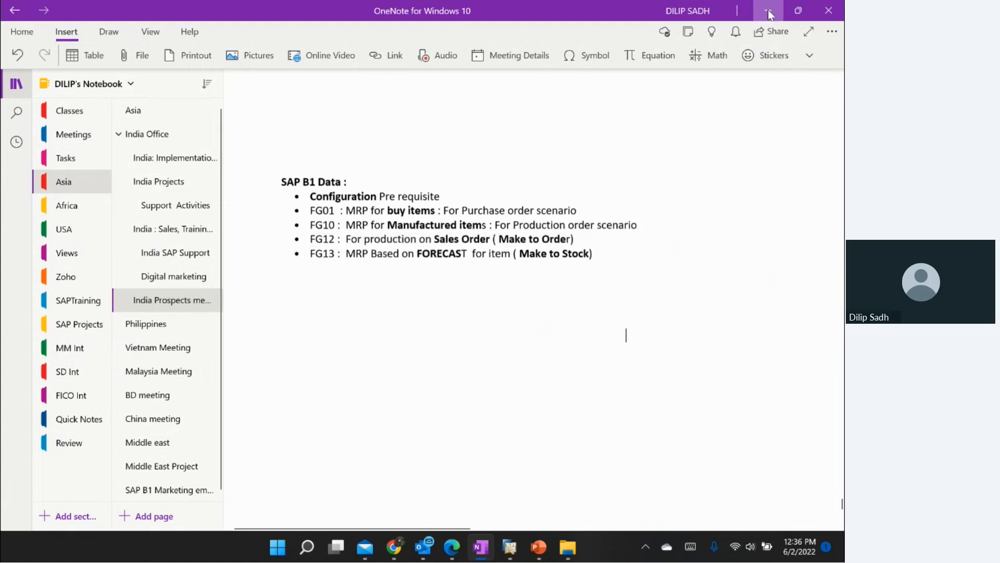
left_click(504, 543)
left_click(56, 210)
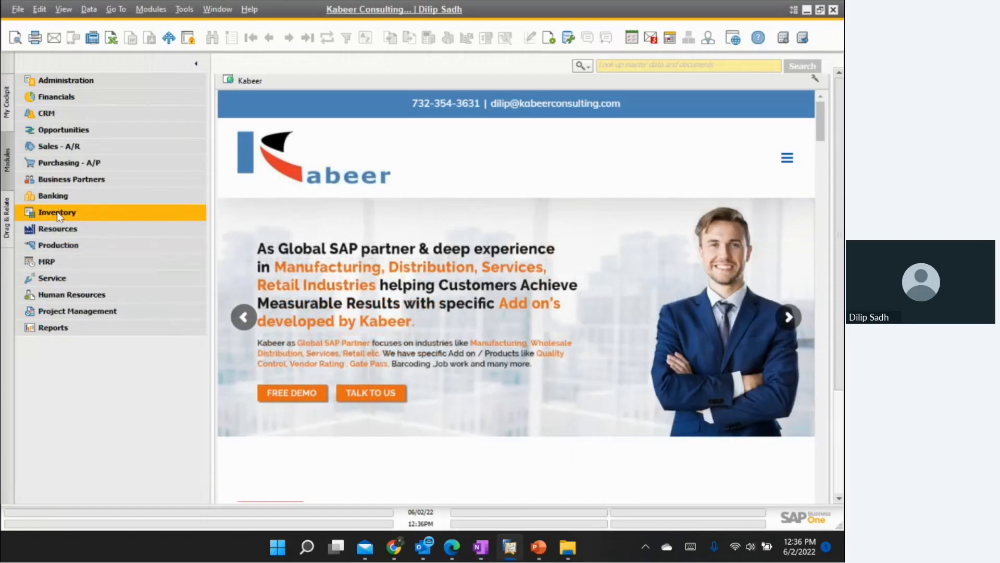
left_click(481, 546)
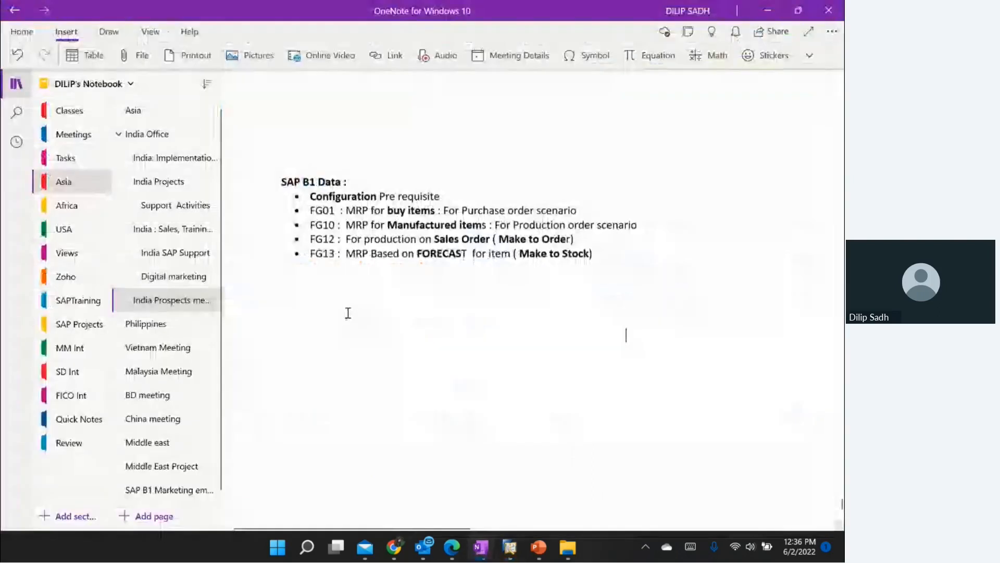
left_click(776, 15)
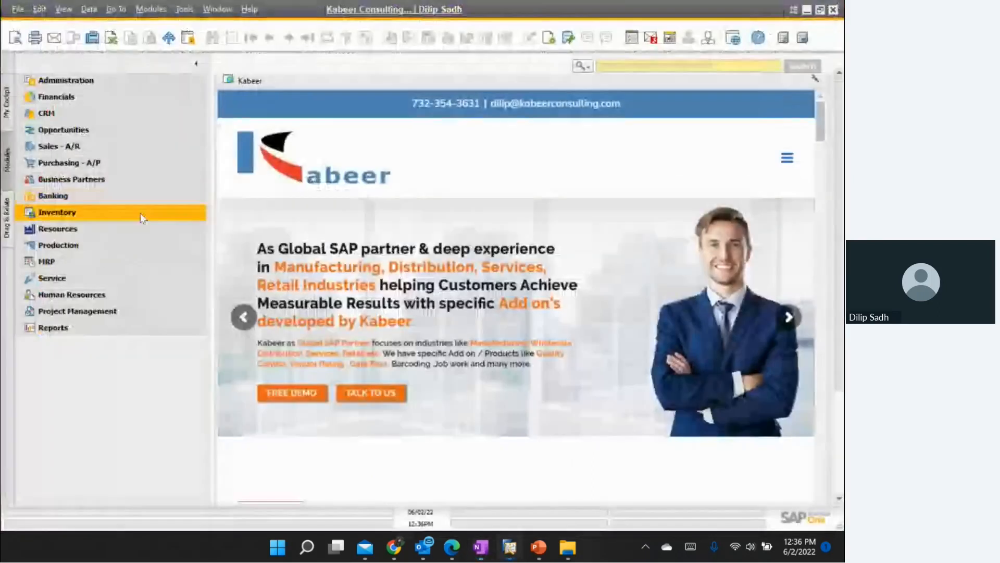
Step: Find item FG12 in the item master data, examine its inventory levels and warehouse stock, and close the record
left_click(73, 213)
left_click(72, 228)
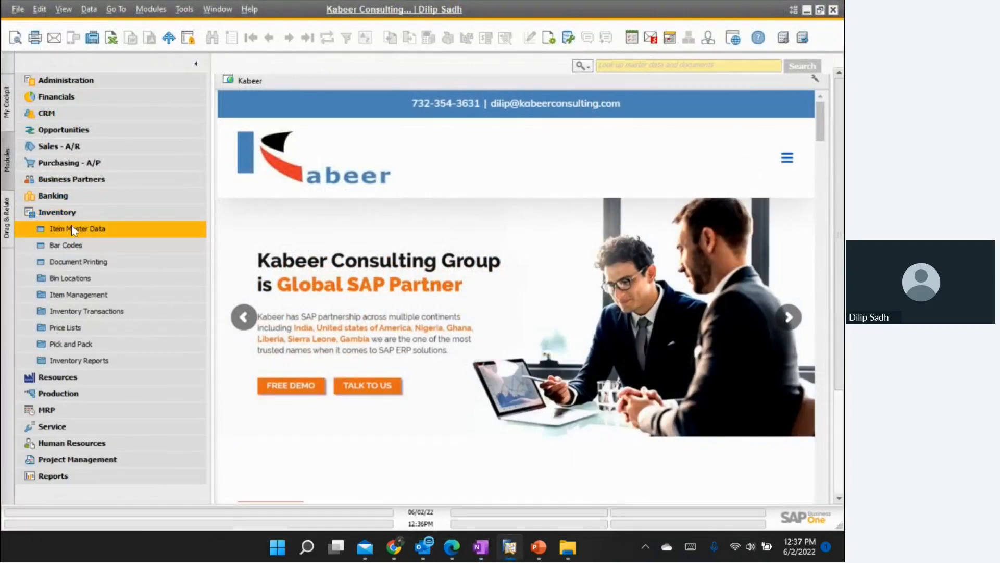
type("fg12")
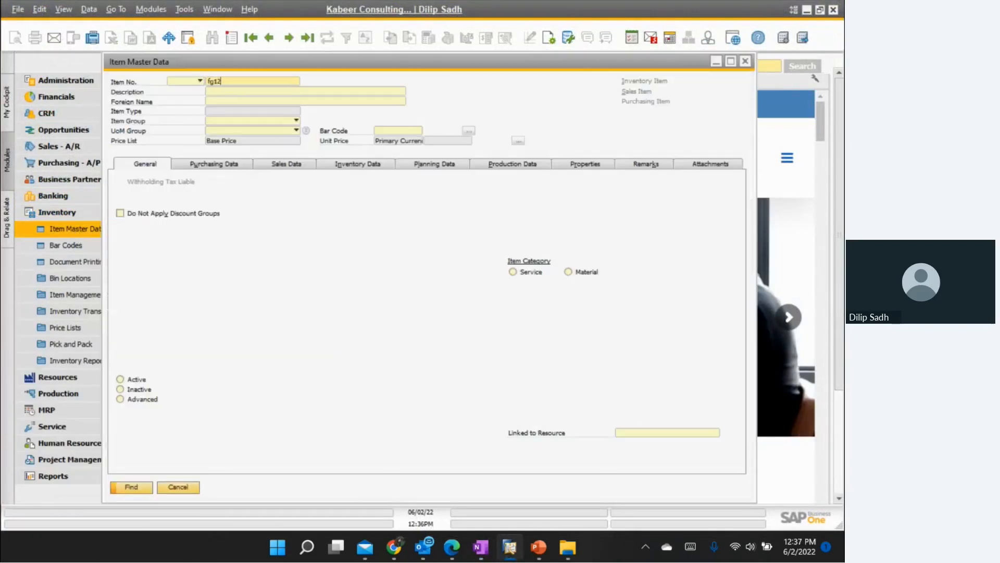
key("Return")
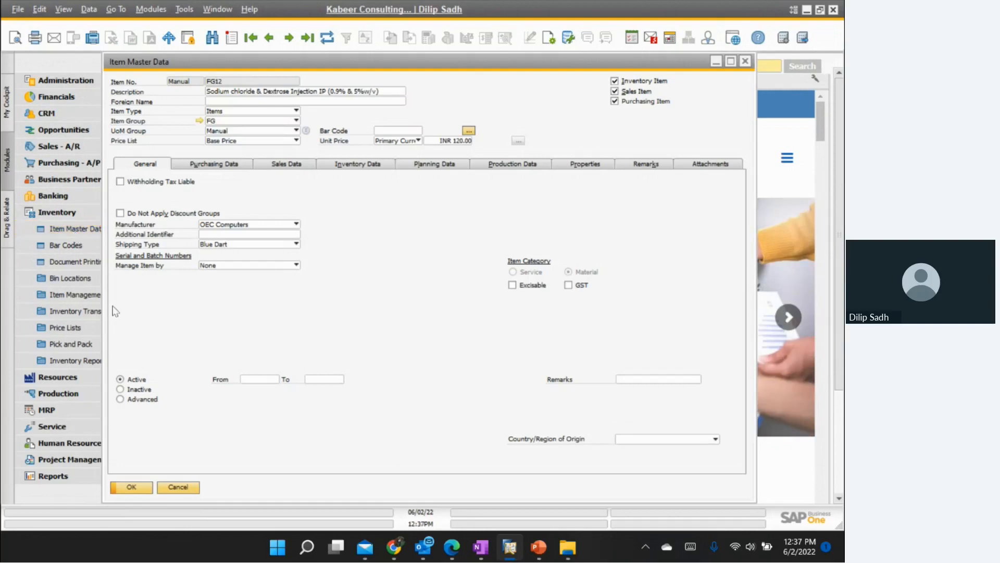
left_click(369, 166)
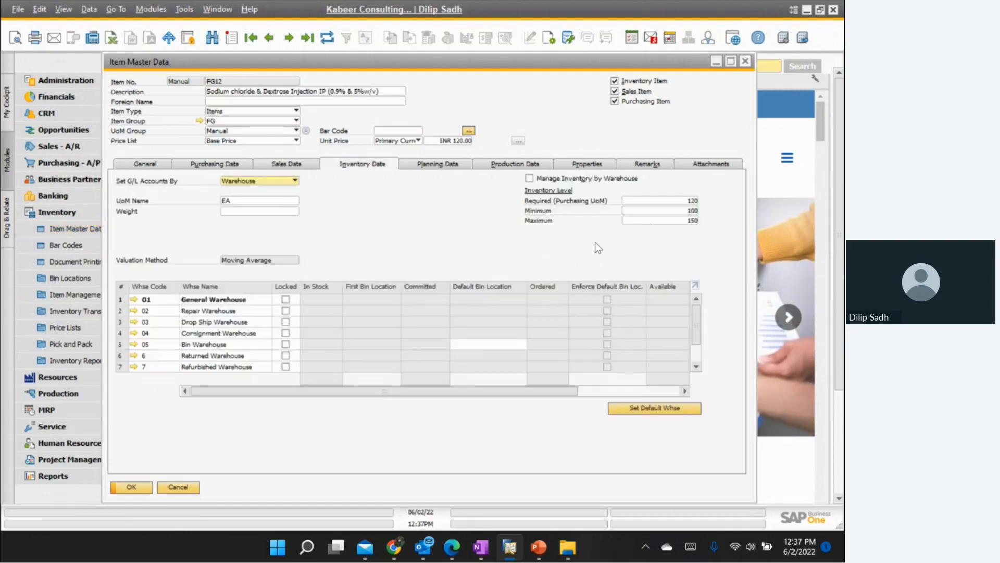
left_click(643, 212)
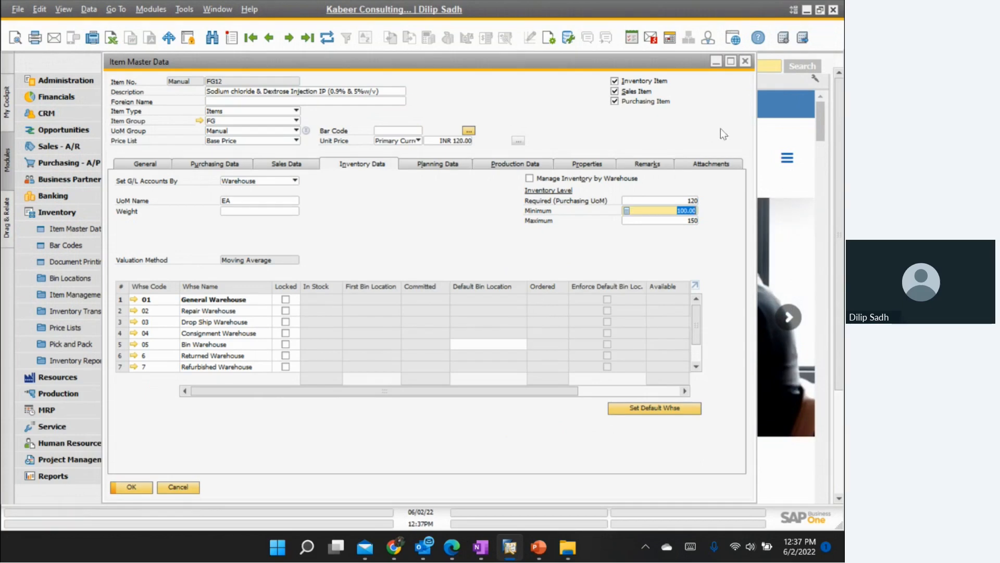
left_click(745, 65)
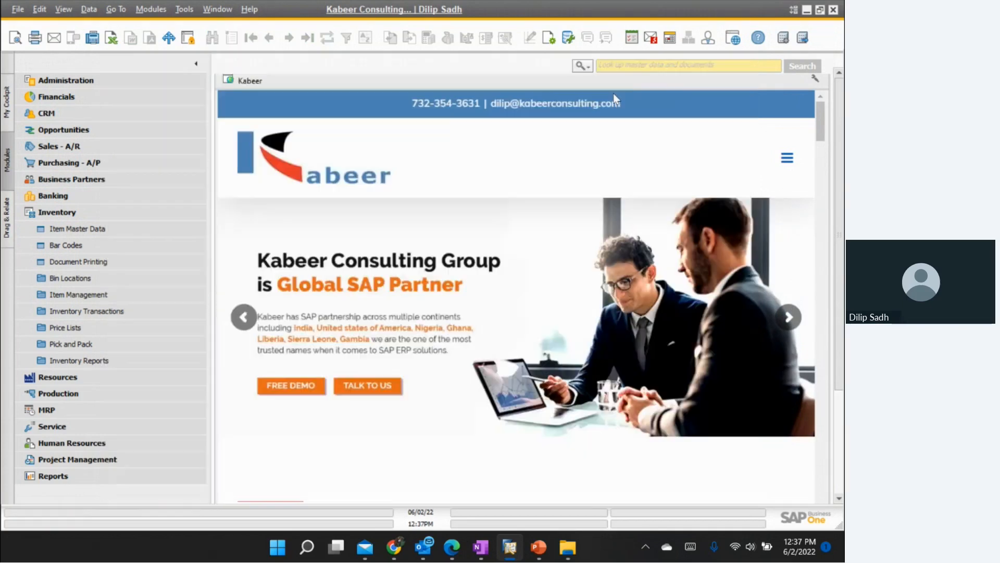
Step: Start a new sales order for customer Maxi-Teq with delivery date 06/02/22
left_click(60, 213)
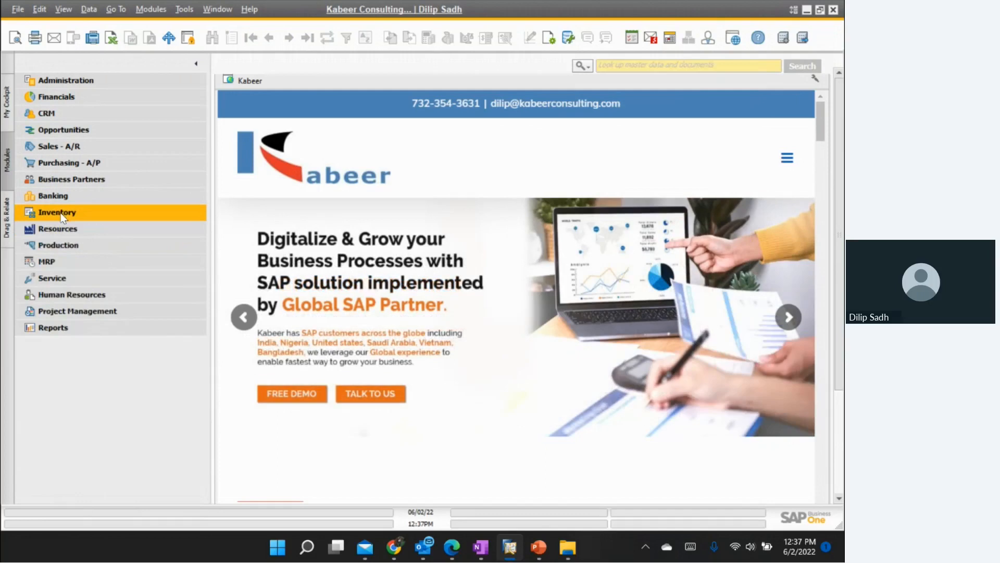
left_click(54, 143)
left_click(75, 134)
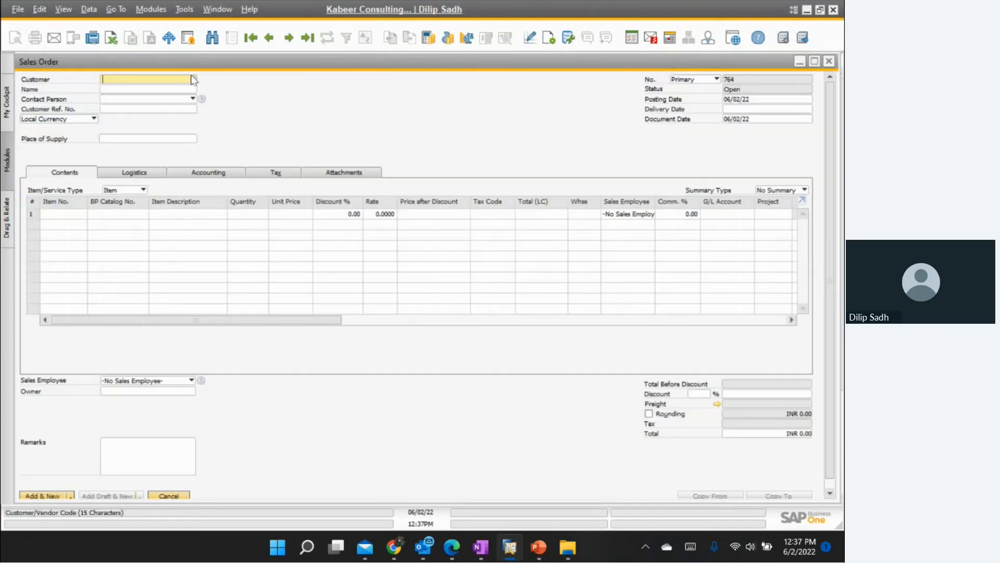
left_click(193, 80)
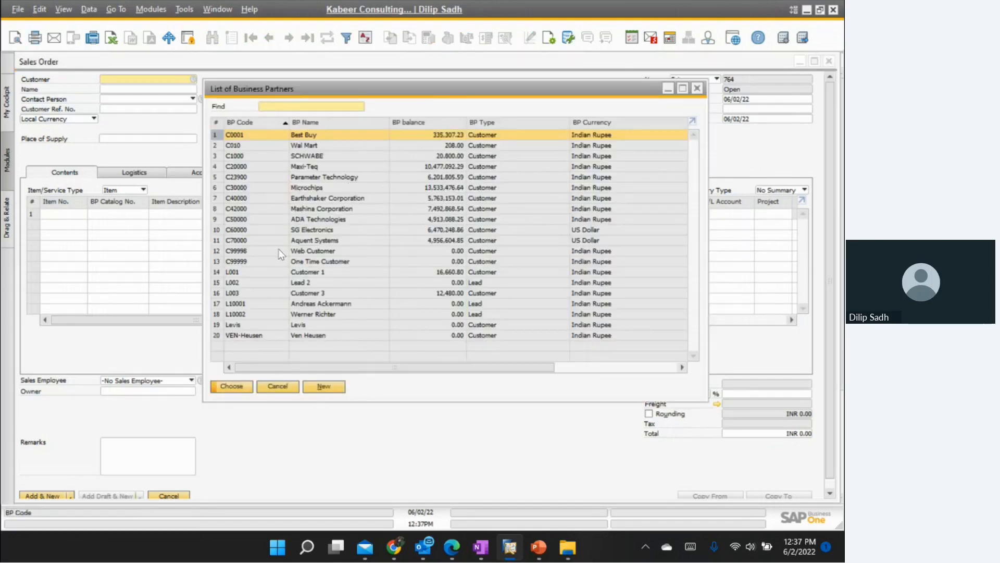
double_click(303, 165)
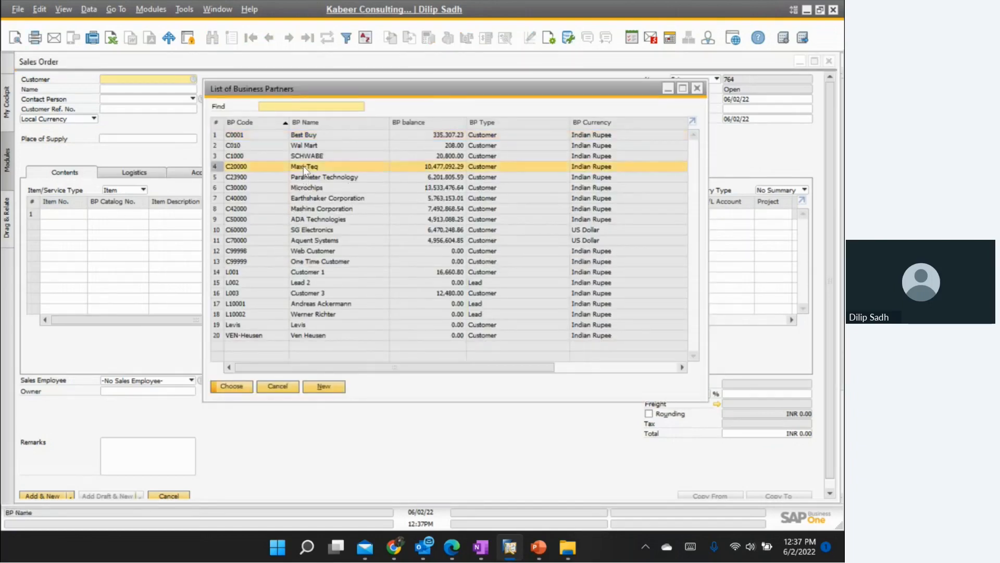
left_click(739, 109)
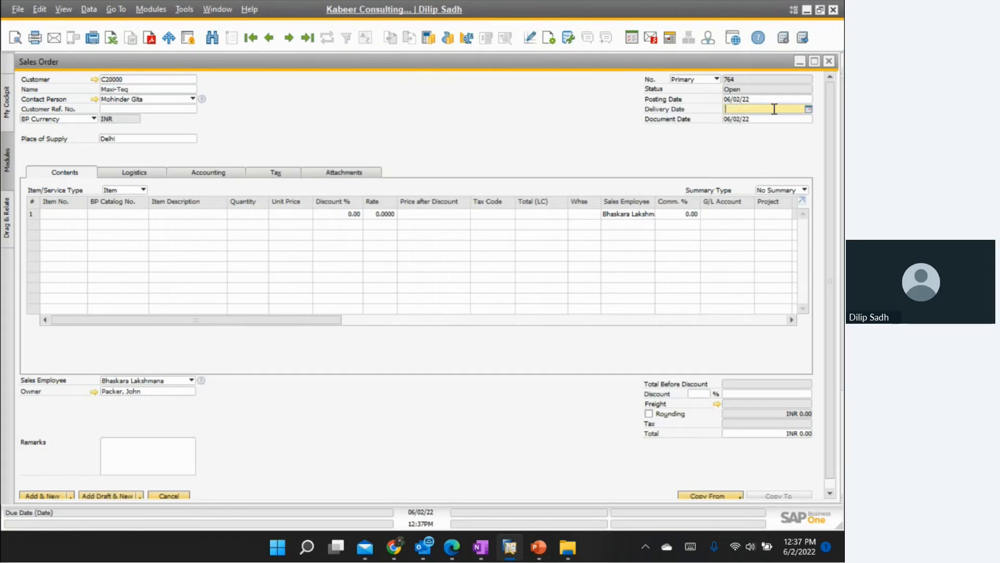
left_click(809, 109)
left_click(776, 154)
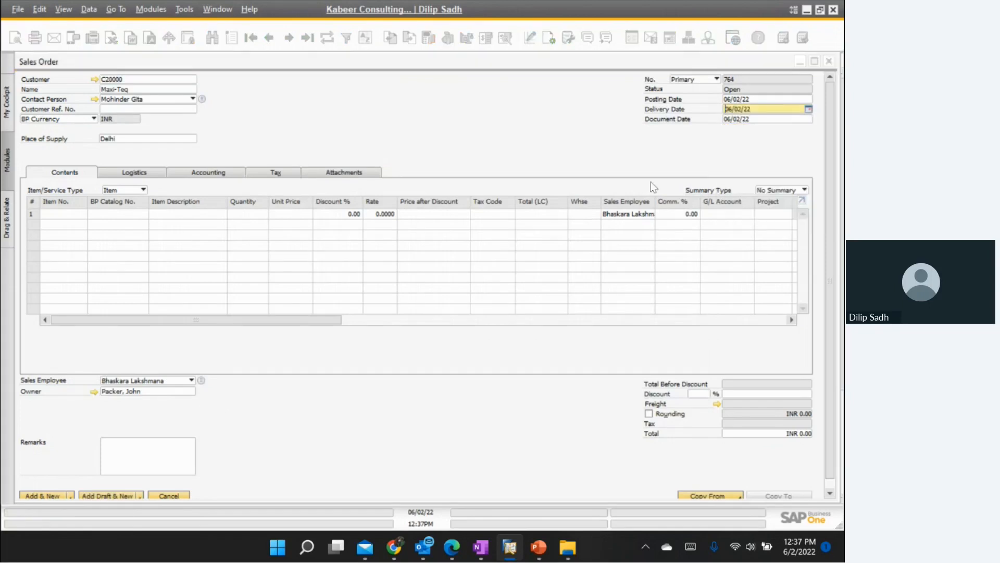
Step: Enter item FG12 on the first order line with a quantity of 250
left_click(52, 214)
type("fg12")
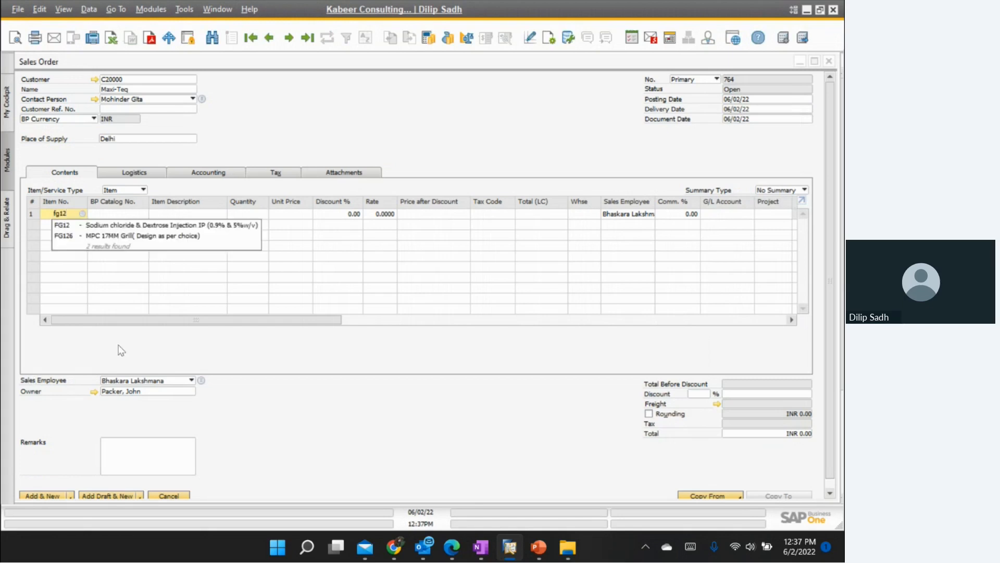
left_click(131, 226)
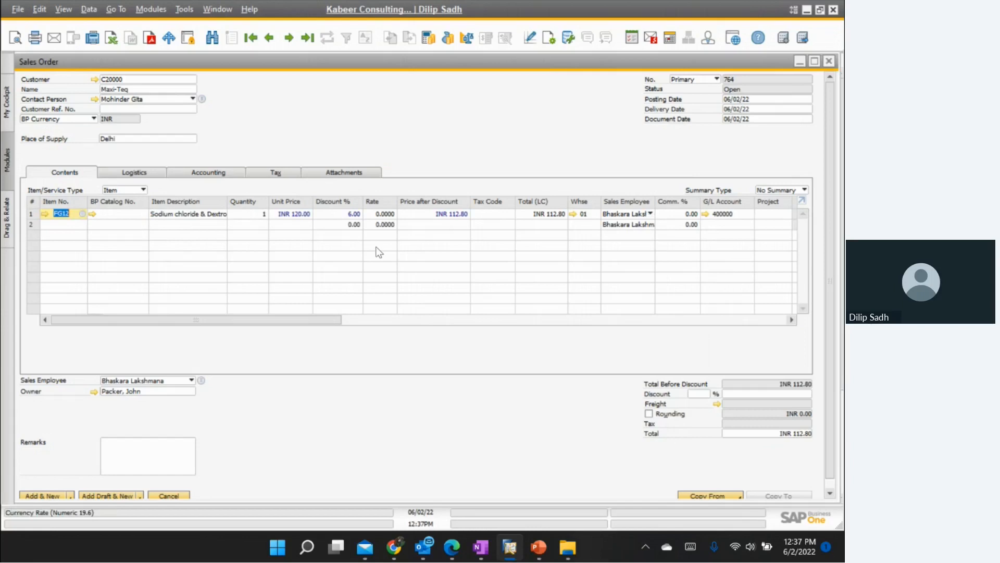
left_click(264, 220)
type("2")
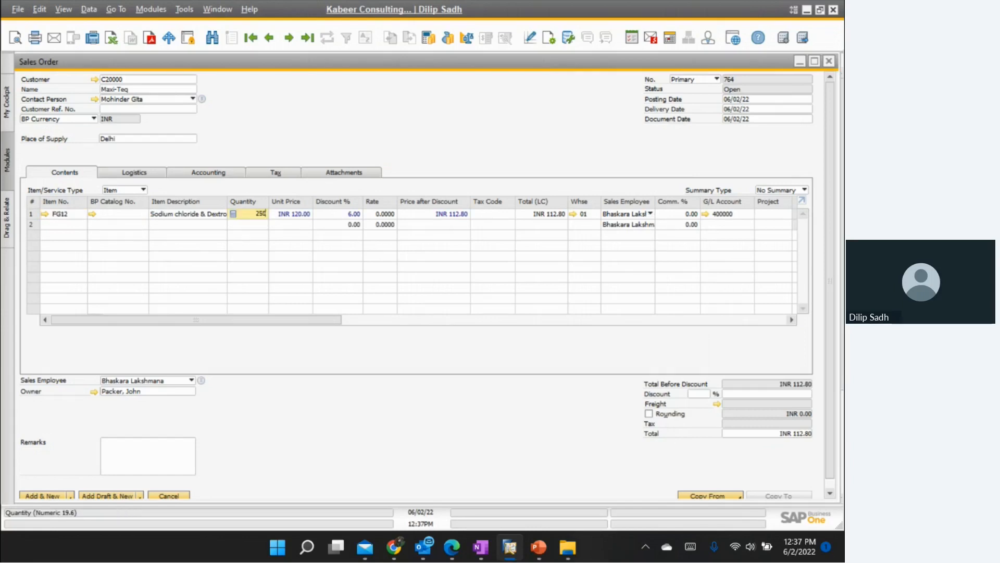
type("50")
Step: Continue past the item availability check, add the sales order, display it again for review and close it
left_click(145, 457)
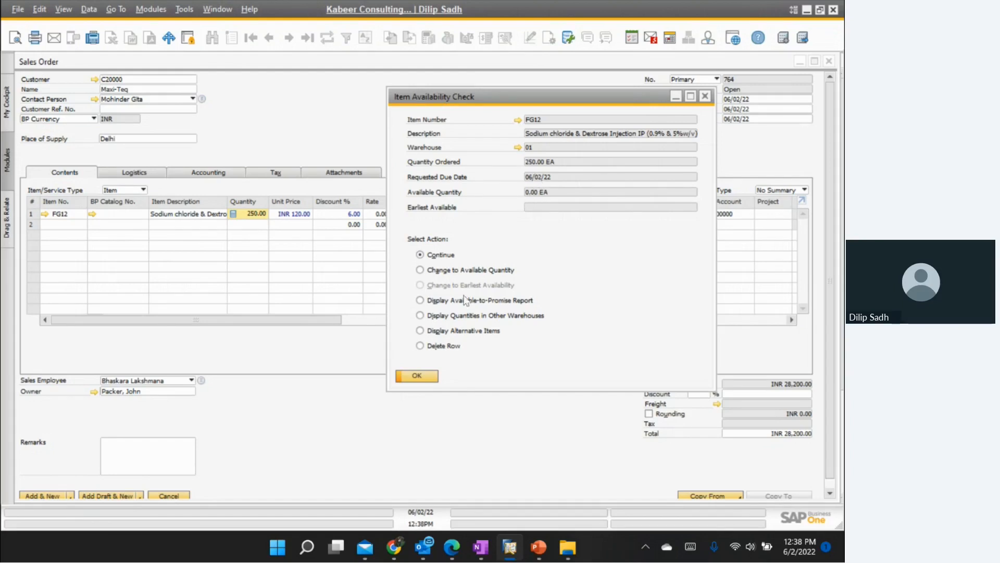
left_click(423, 379)
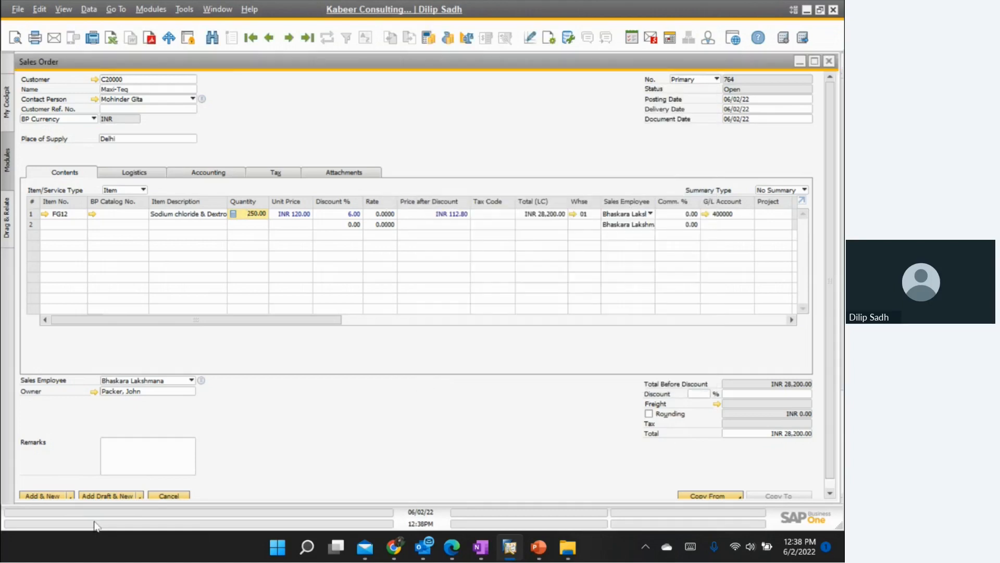
left_click(54, 496)
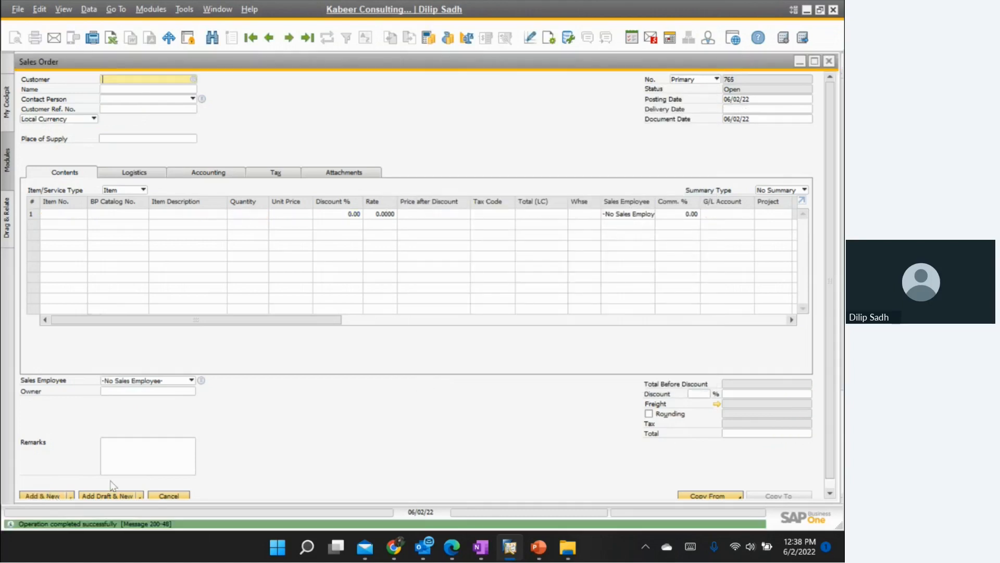
left_click(269, 38)
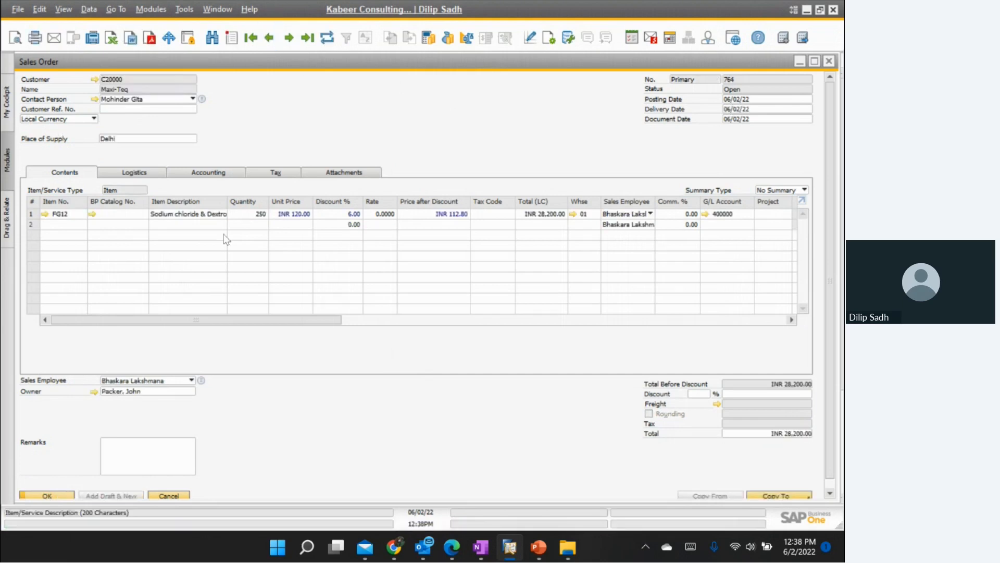
left_click(829, 62)
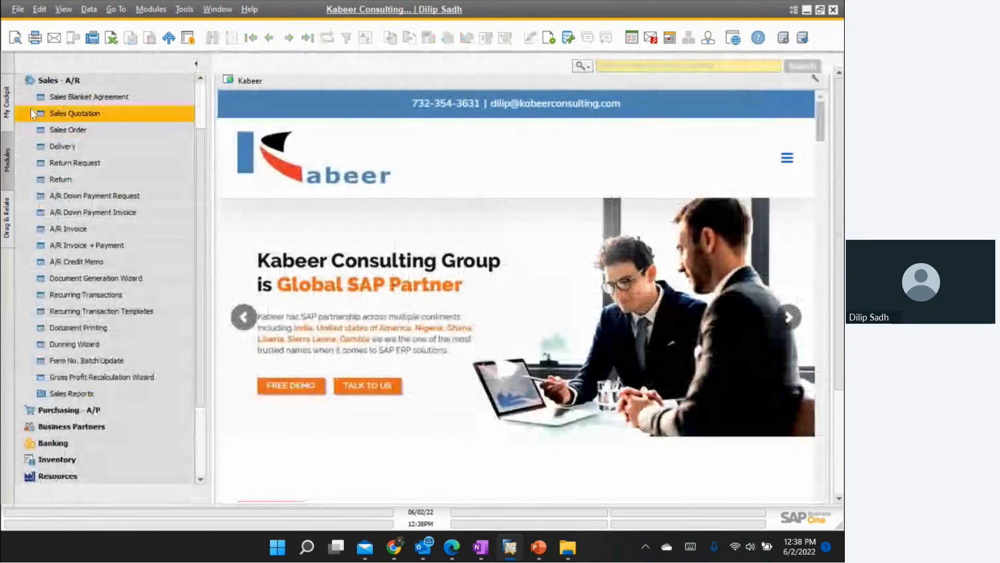
Step: Open the item master data from the inventory functions
left_click(55, 81)
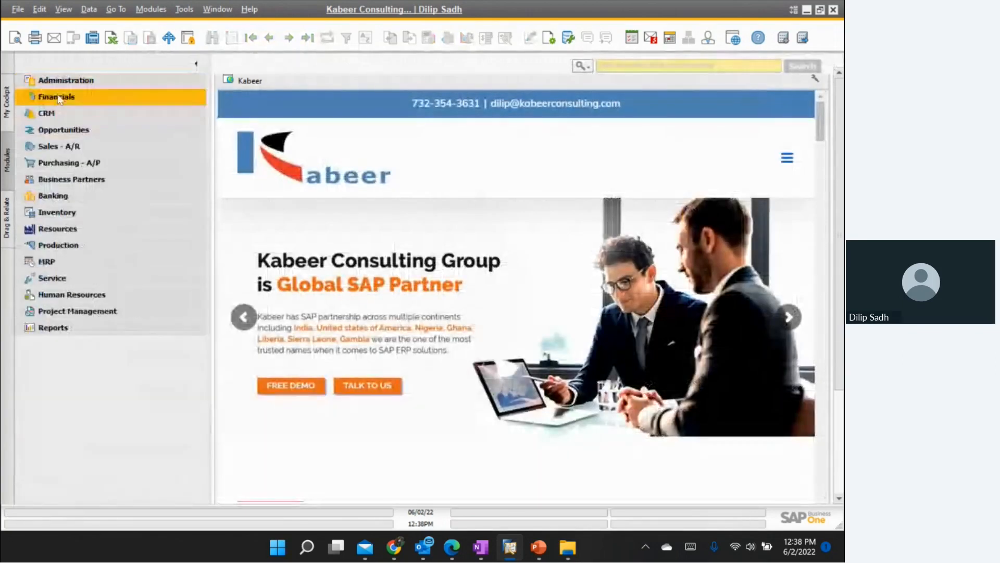
left_click(62, 214)
left_click(76, 230)
type("fig12\\")
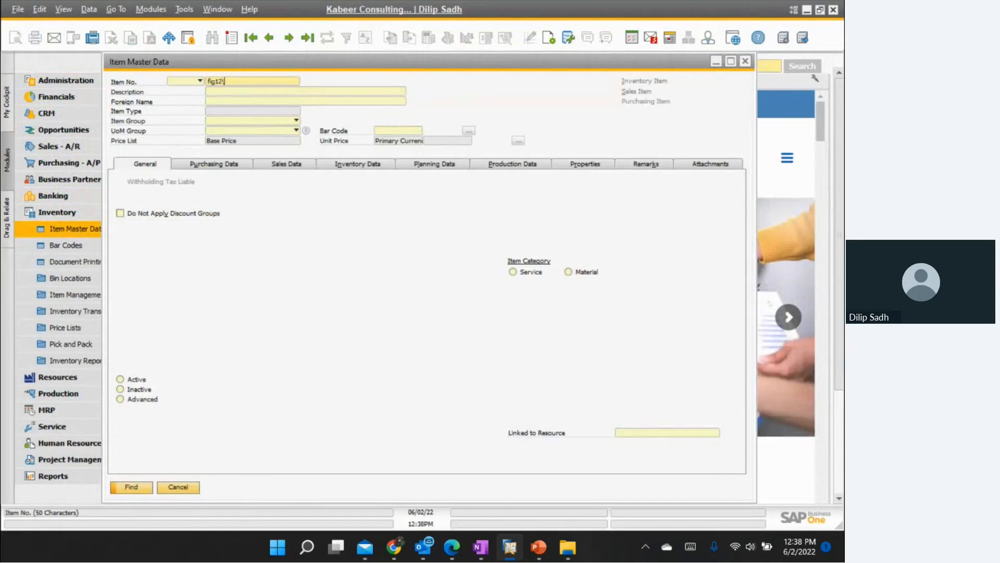
key("Return")
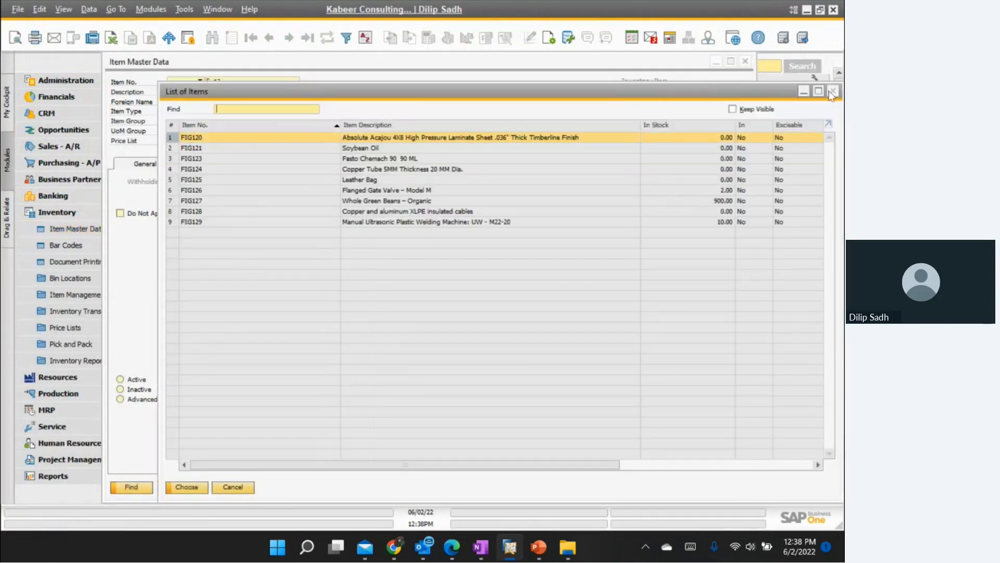
key("Escape")
Step: Find item FG12 and examine its committed and available quantities per warehouse in the inventory data
double_click(233, 79)
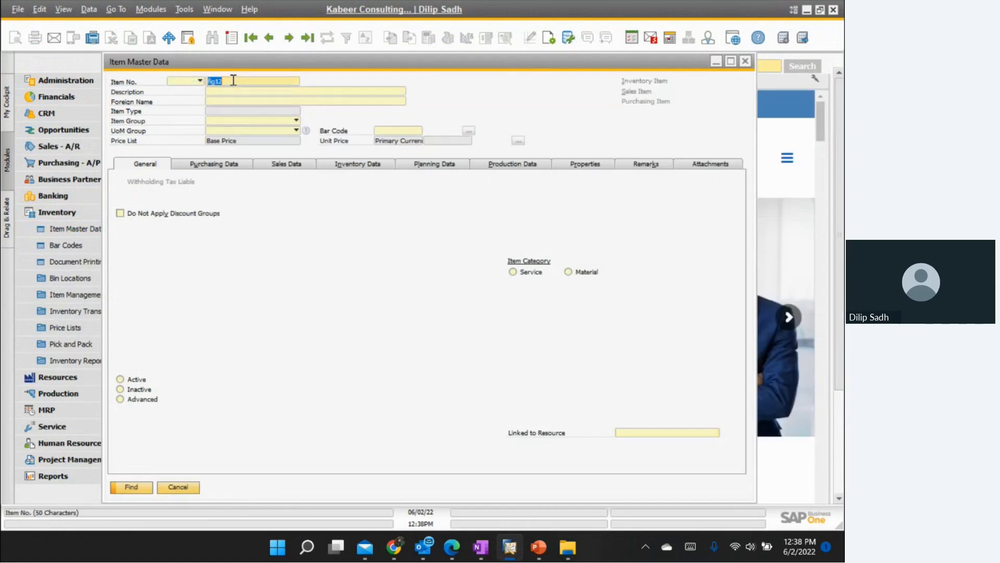
type("fg12")
key("Return")
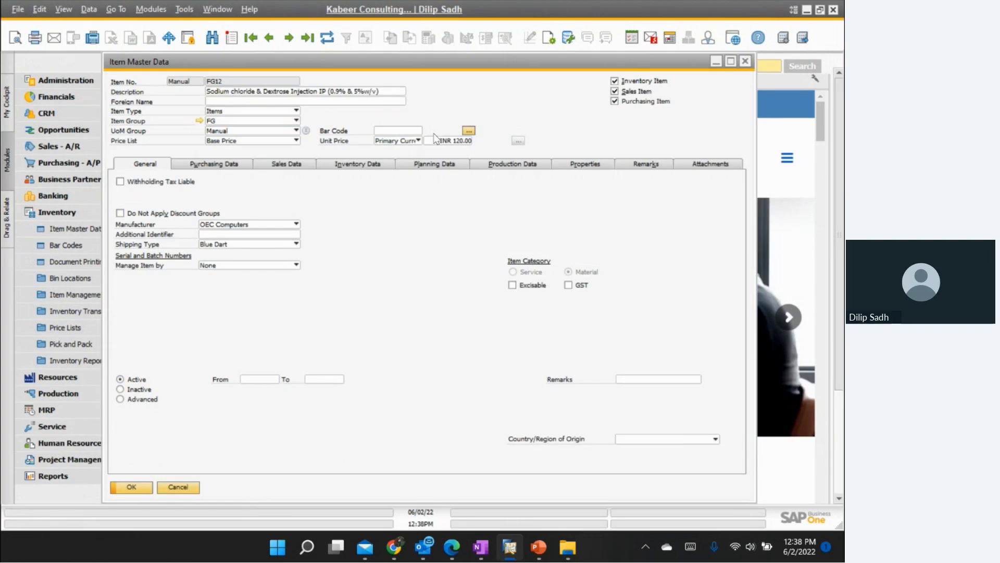
left_click(365, 164)
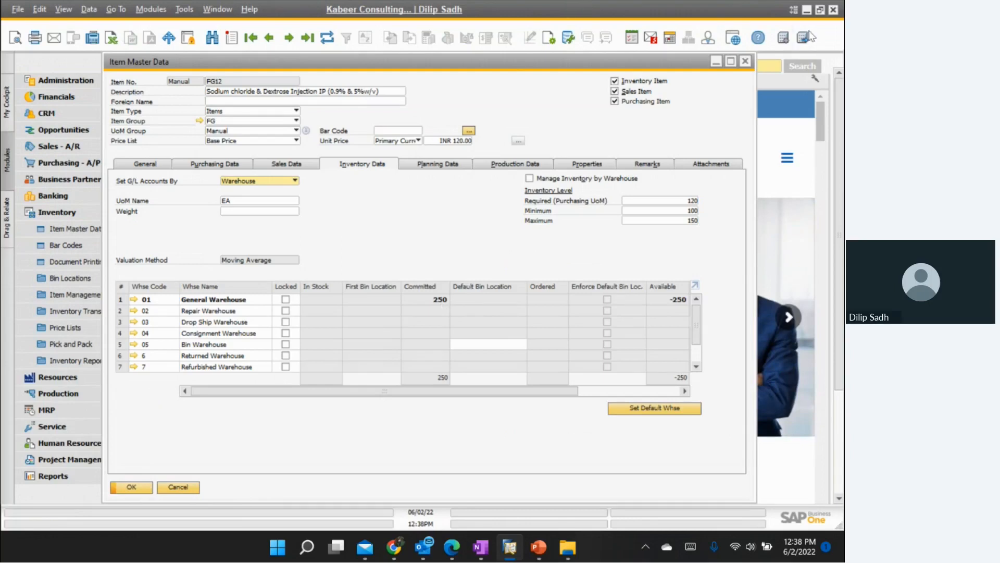
Step: Start the MRP Wizard and select the existing scenario MRP_Sales demand
left_click(746, 61)
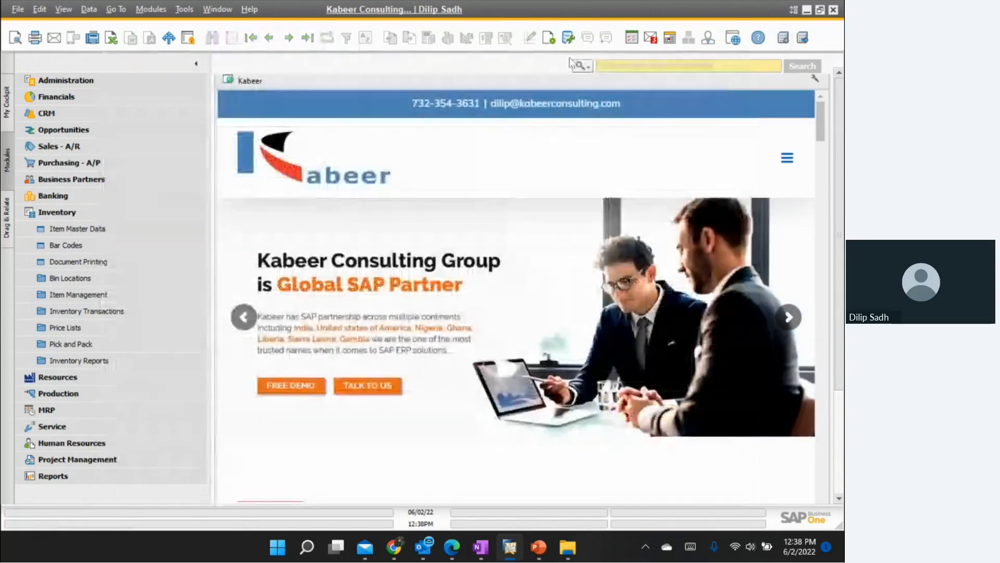
left_click(56, 214)
left_click(60, 246)
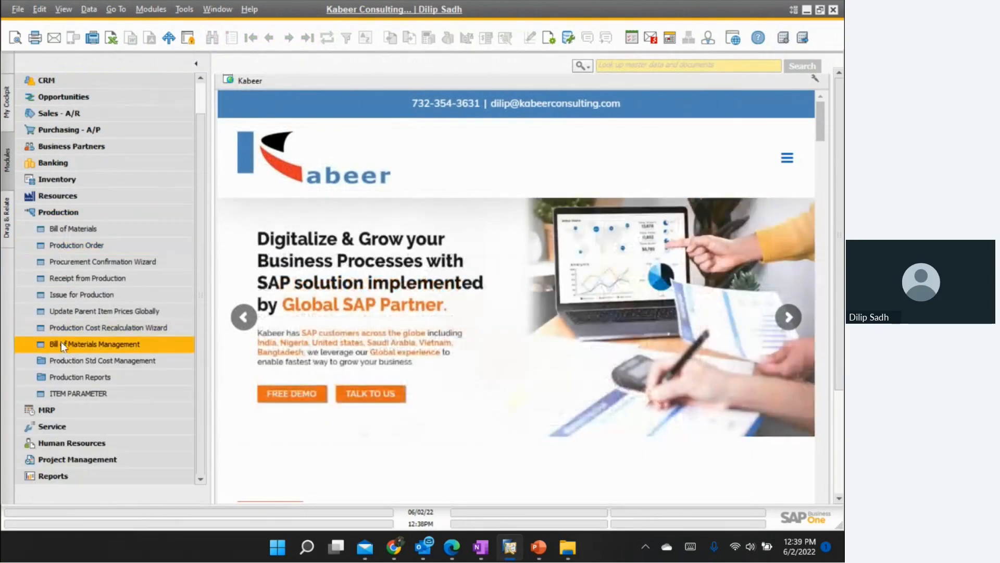
left_click(60, 213)
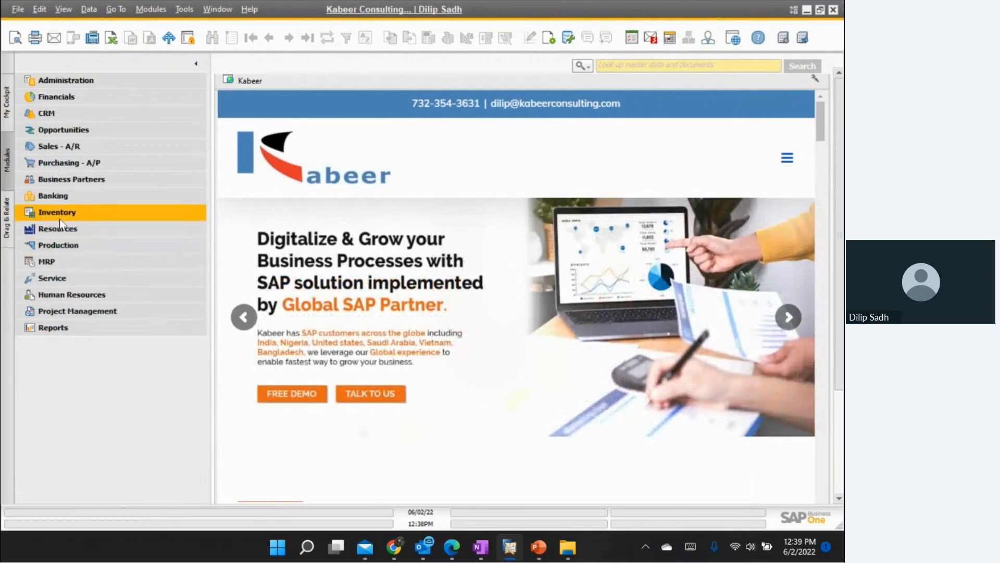
left_click(55, 262)
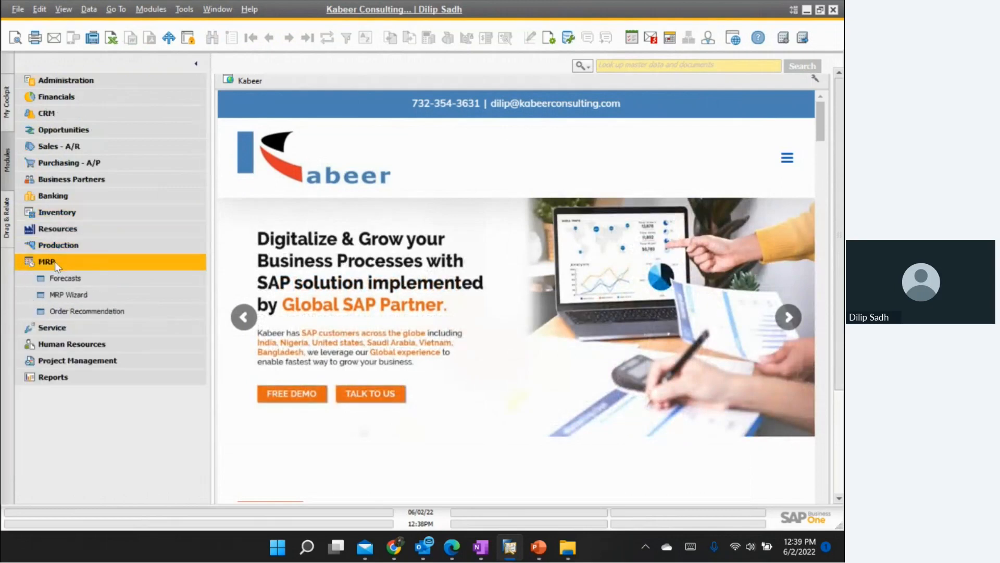
left_click(72, 299)
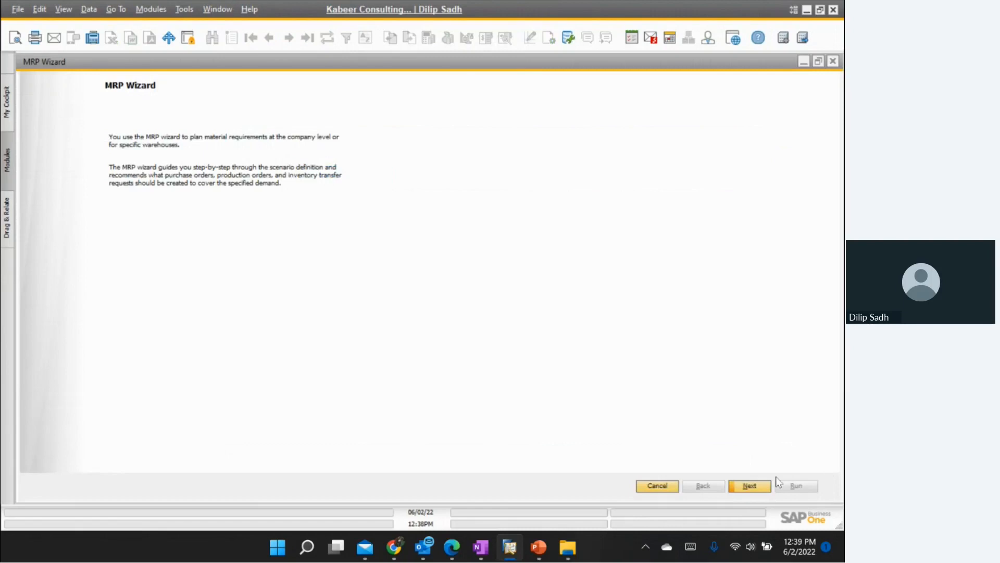
left_click(762, 485)
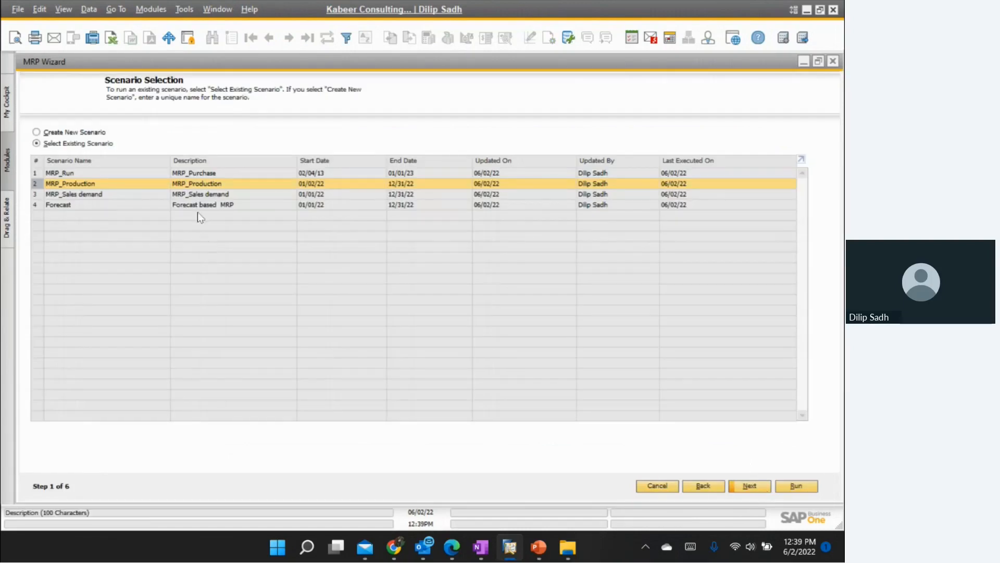
left_click(97, 195)
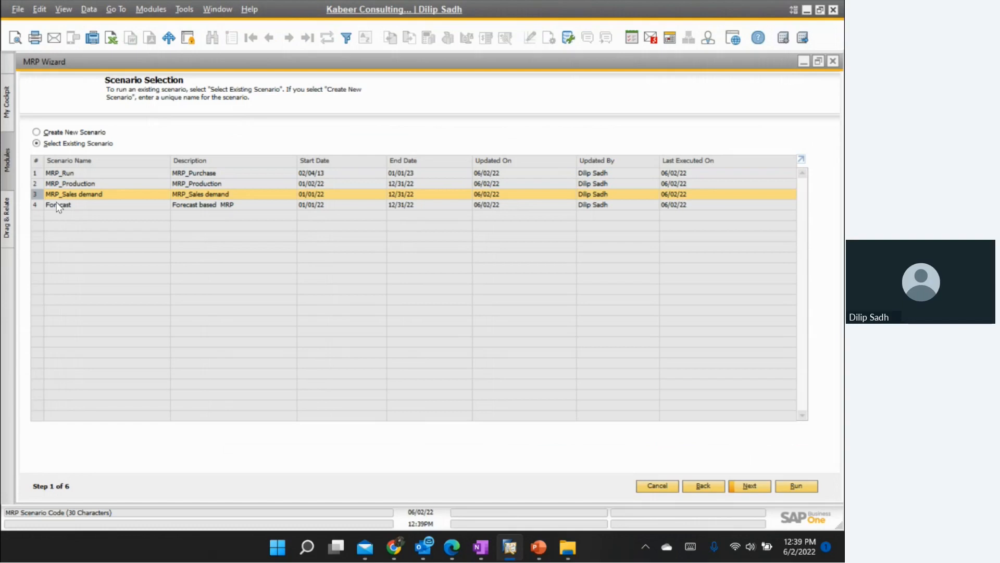
mouse_move(460, 558)
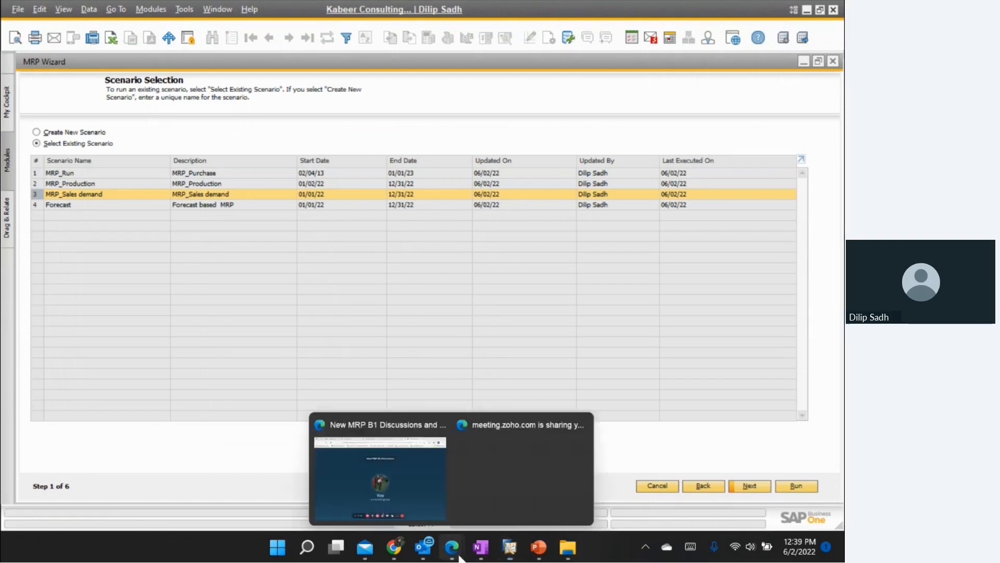
left_click(434, 489)
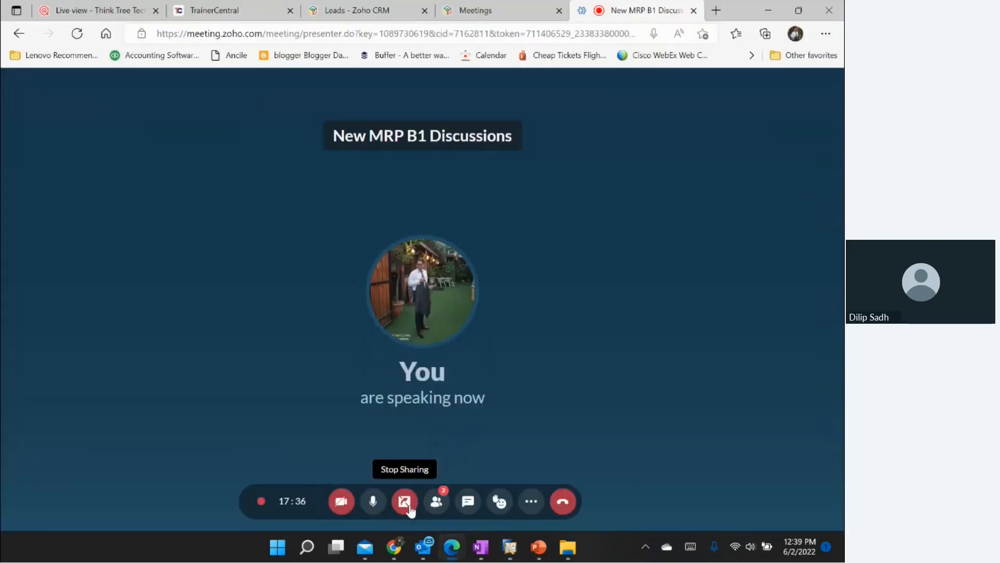
left_click(768, 10)
Step: Review the scenario's planning horizon, item selection, warehouses and document sources, and run the MRP calculation
left_click(751, 486)
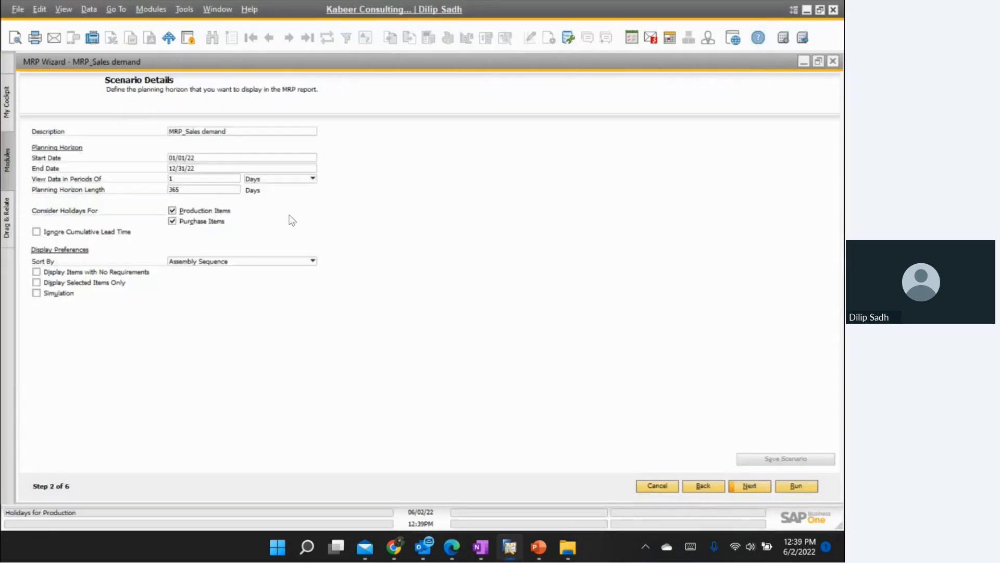
left_click(750, 485)
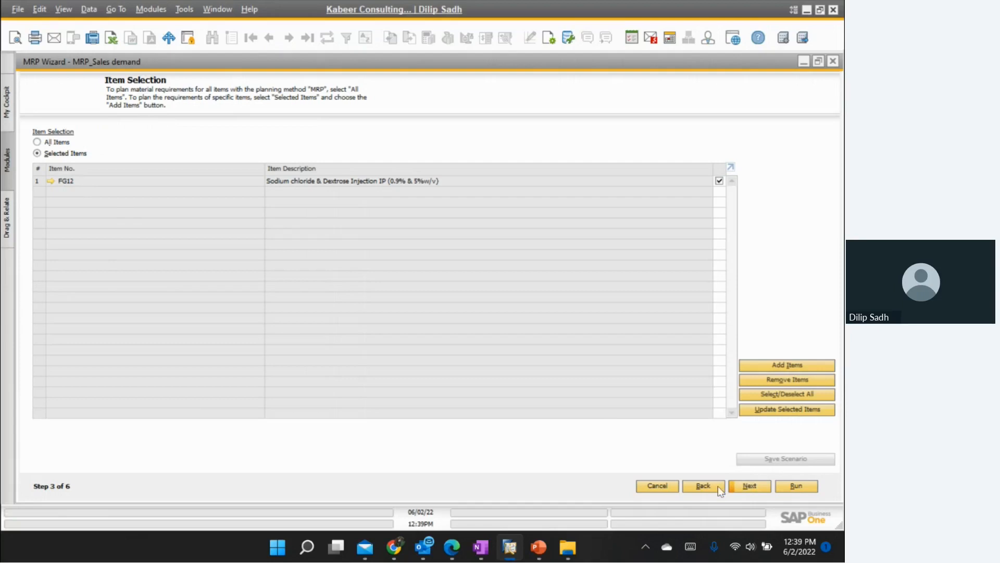
left_click(760, 486)
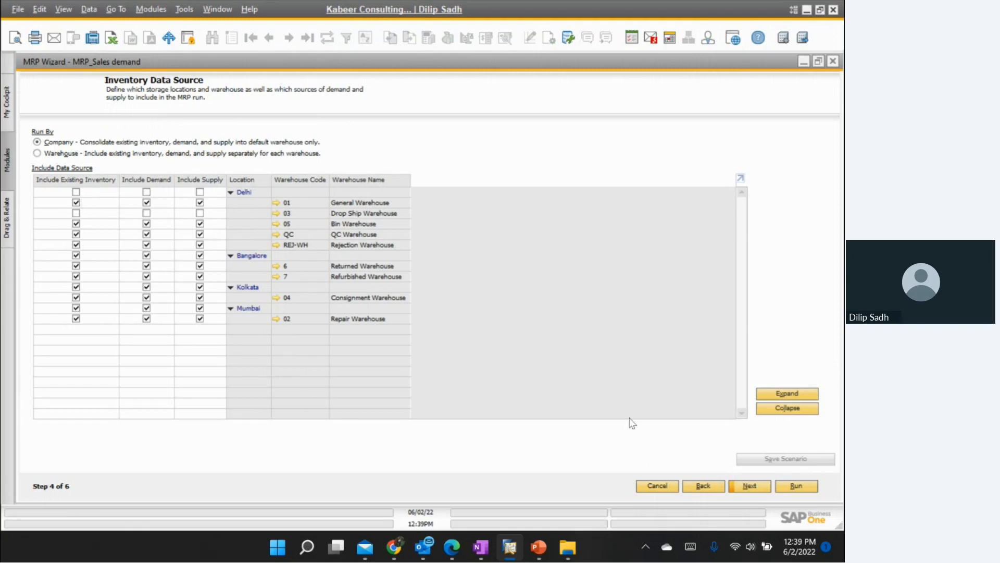
left_click(743, 484)
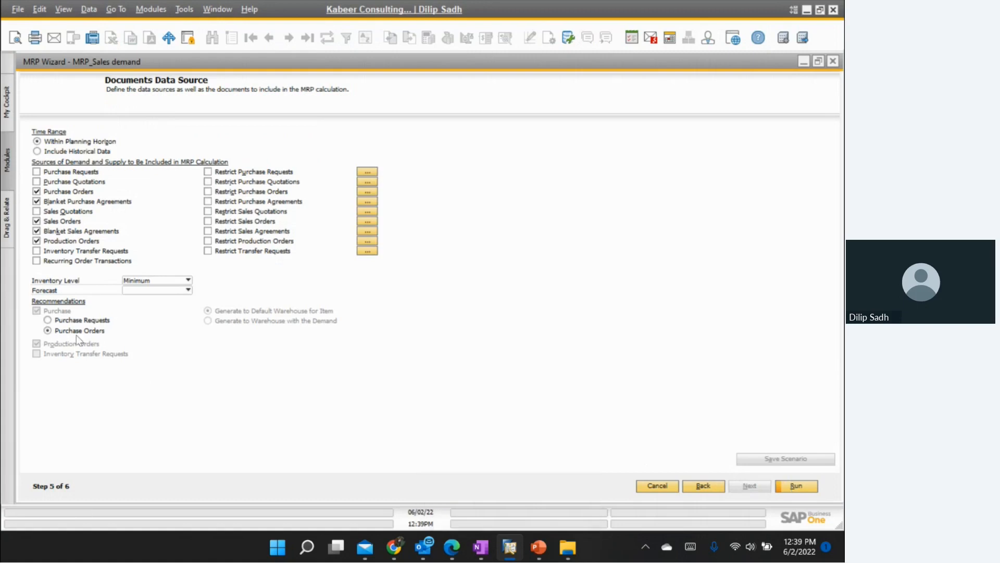
left_click(804, 489)
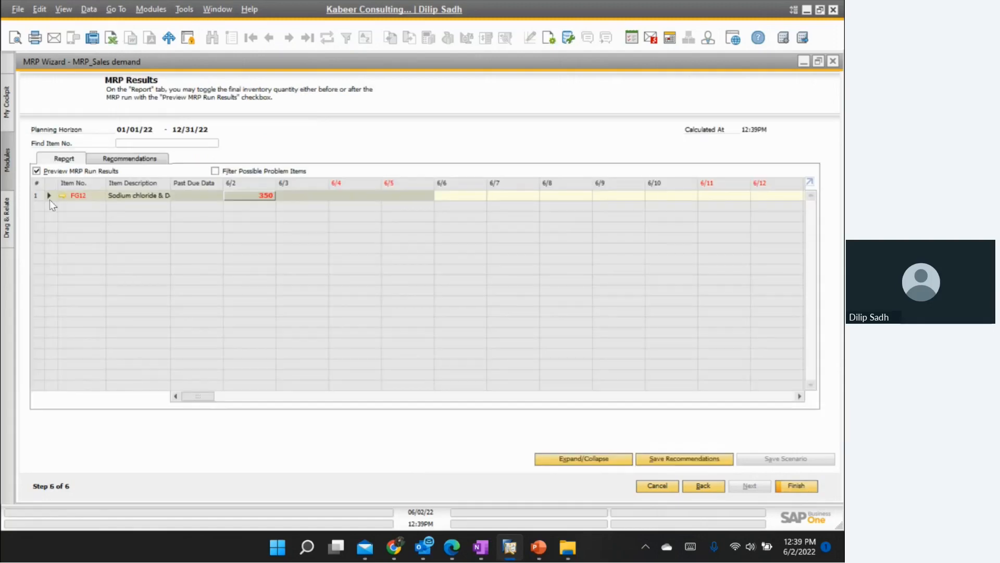
Step: Examine FG12's supply, demand and order recommendation in the MRP results, and check its inventory levels in the item master via the bill of materials
left_click(49, 197)
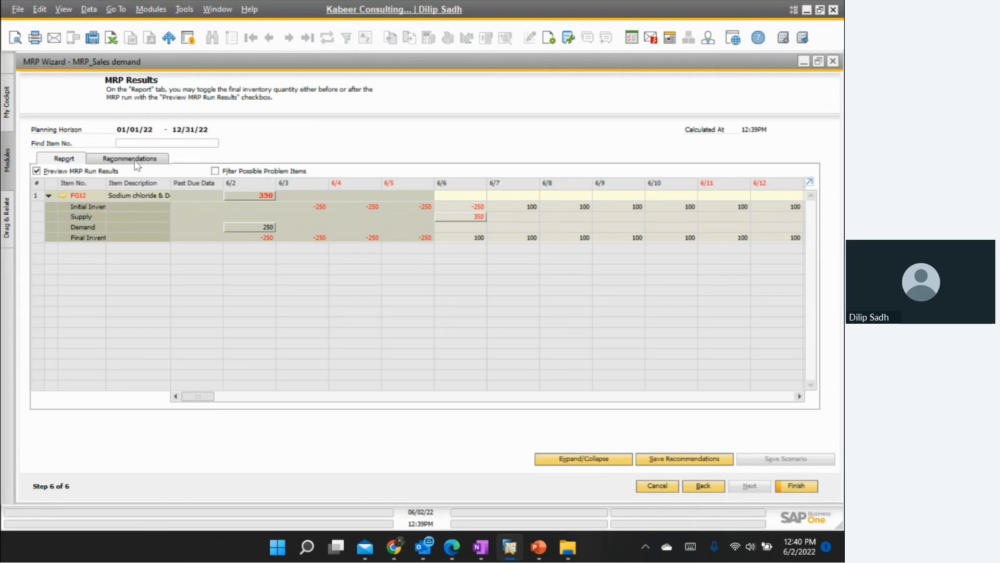
left_click(118, 159)
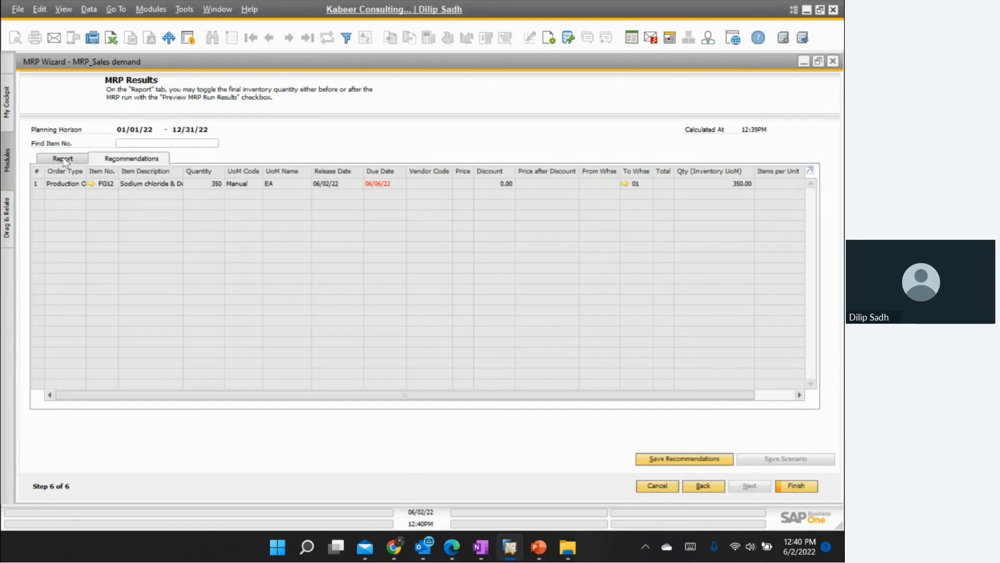
left_click(91, 183)
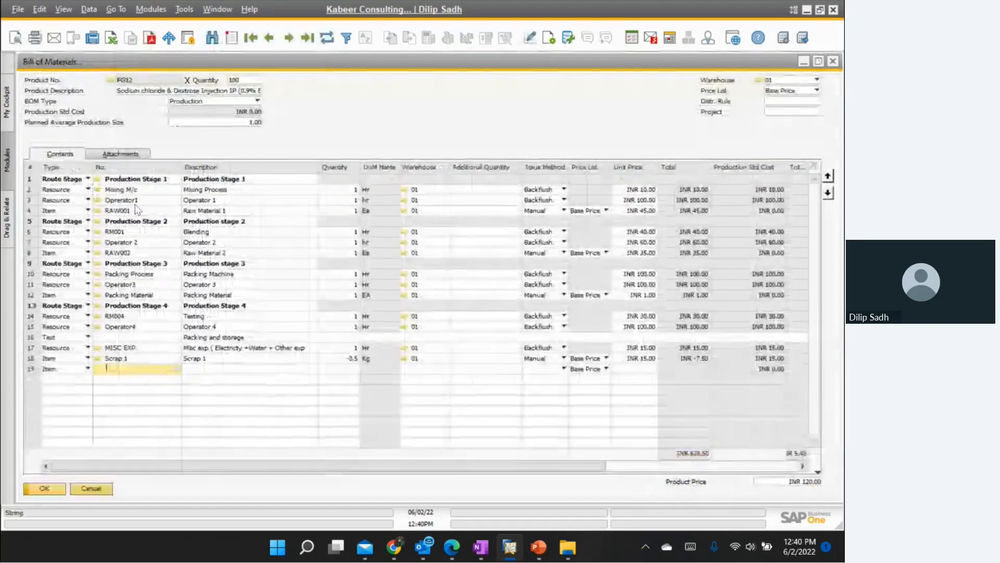
left_click(110, 80)
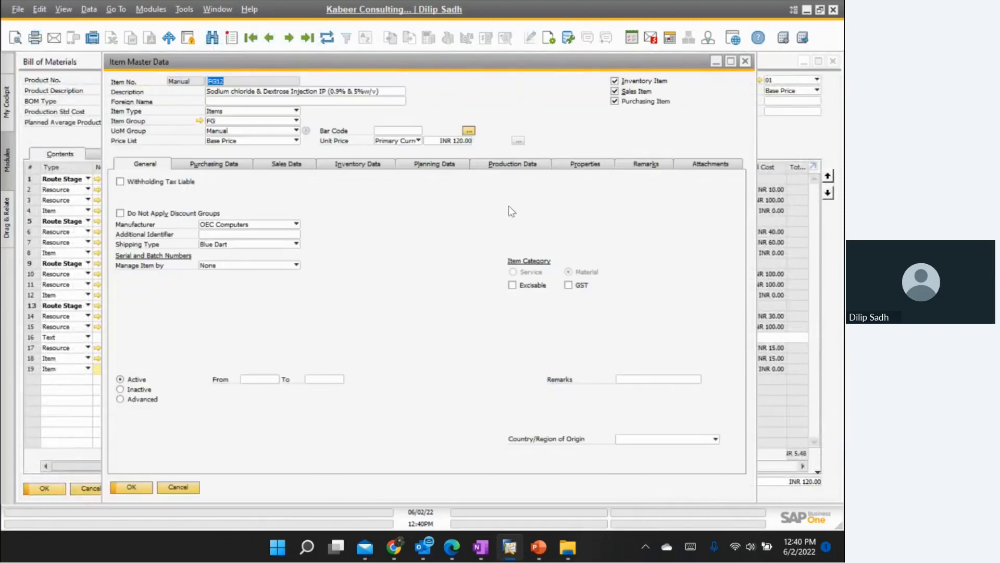
left_click(374, 165)
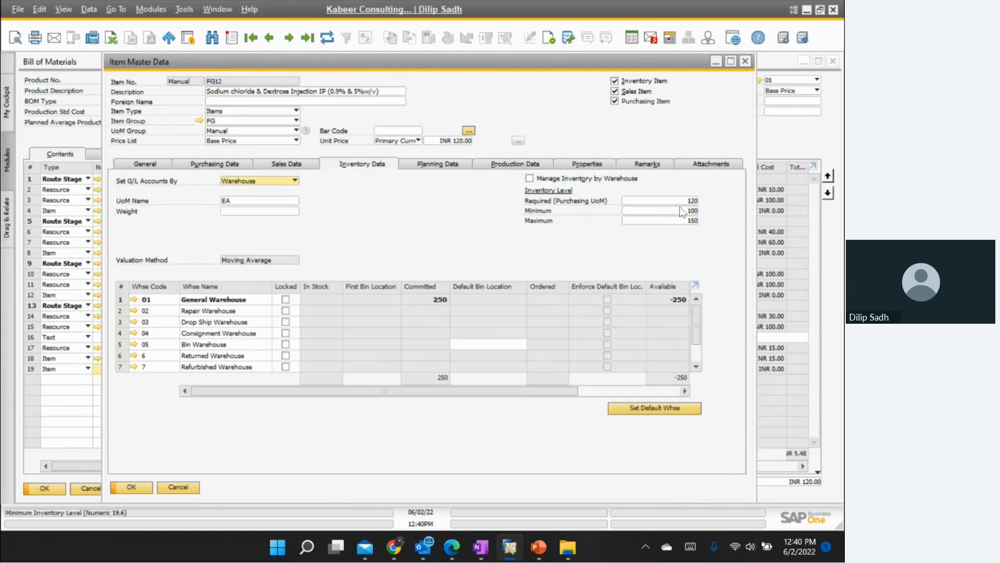
left_click(746, 62)
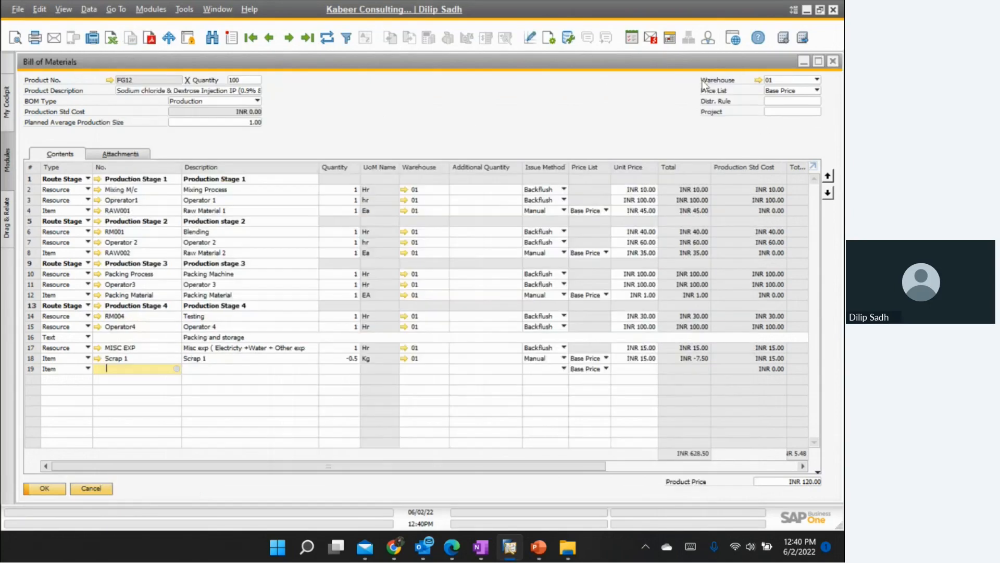
left_click(834, 63)
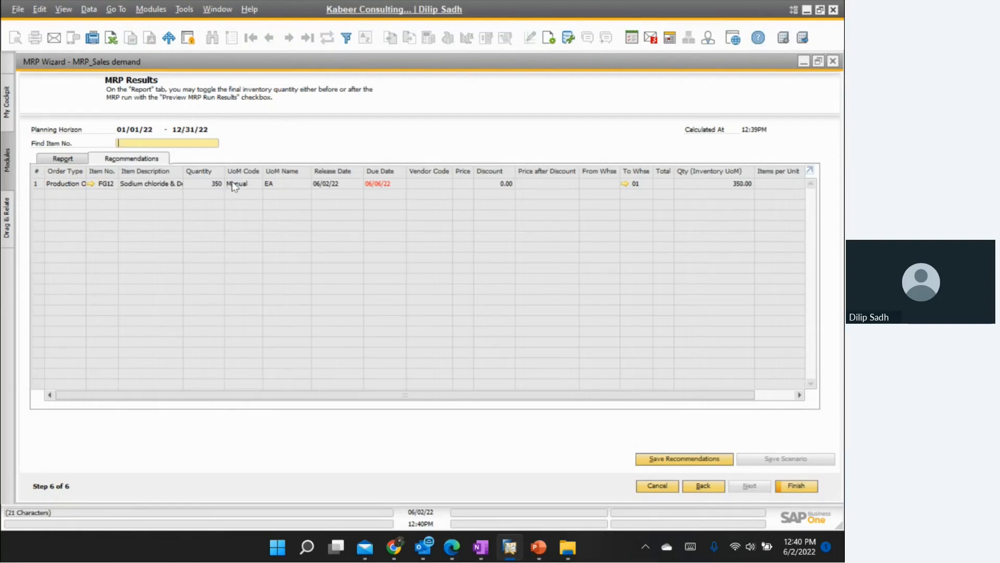
Step: Return to the MRP report for FG12, save the recommendations and finish the wizard
left_click(65, 161)
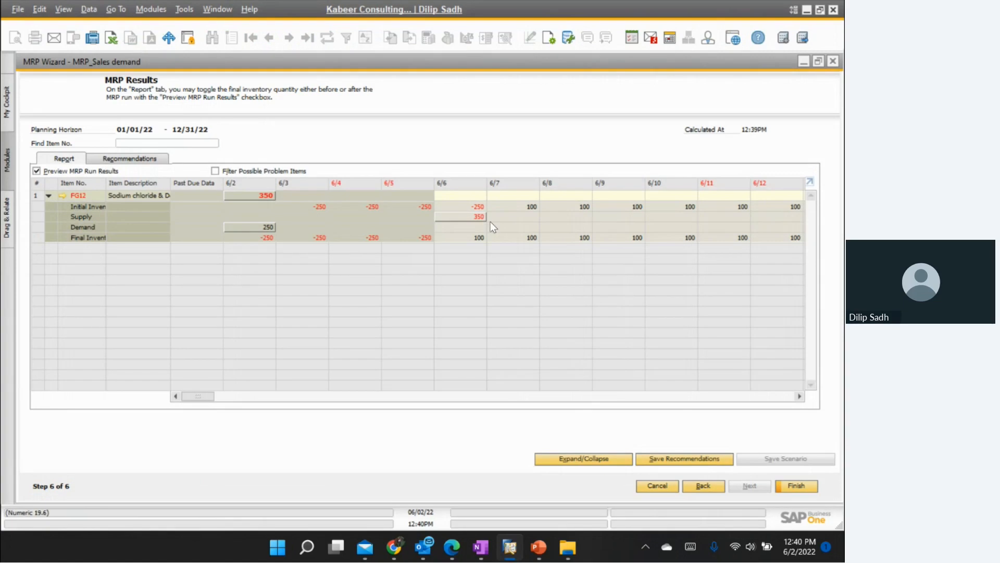
left_click(675, 460)
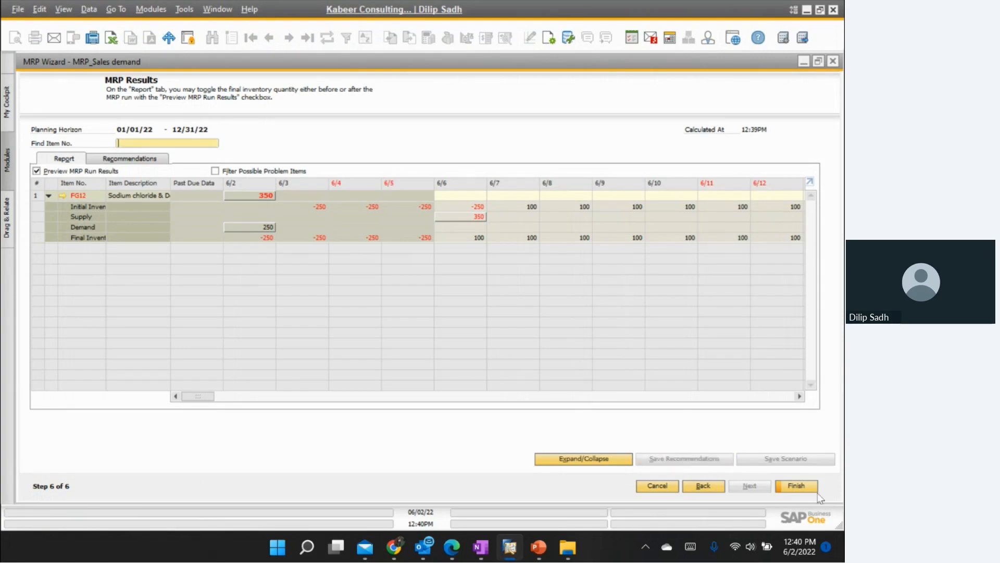
left_click(798, 487)
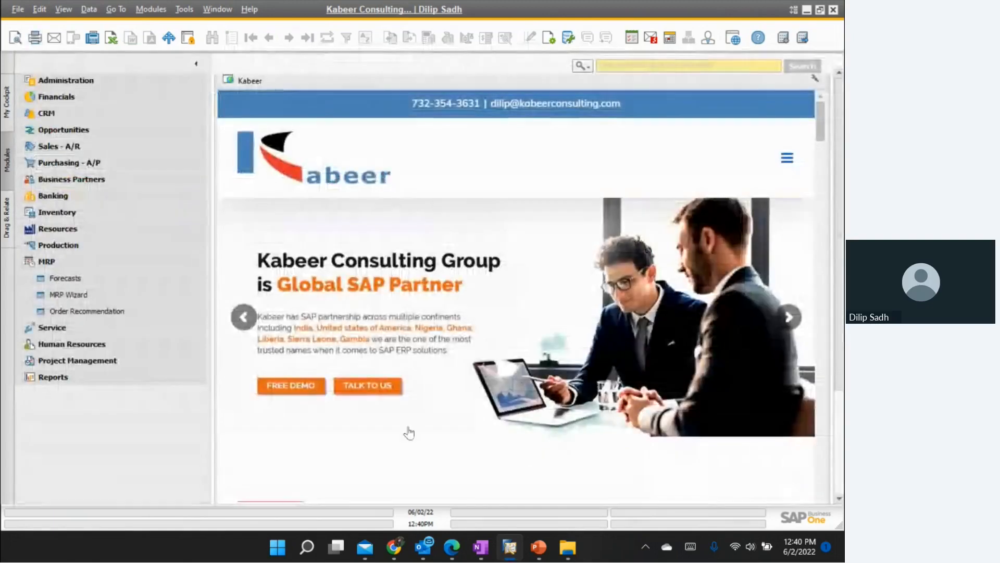
Step: Display the order recommendations for the MRP_Sales demand scenario
left_click(108, 310)
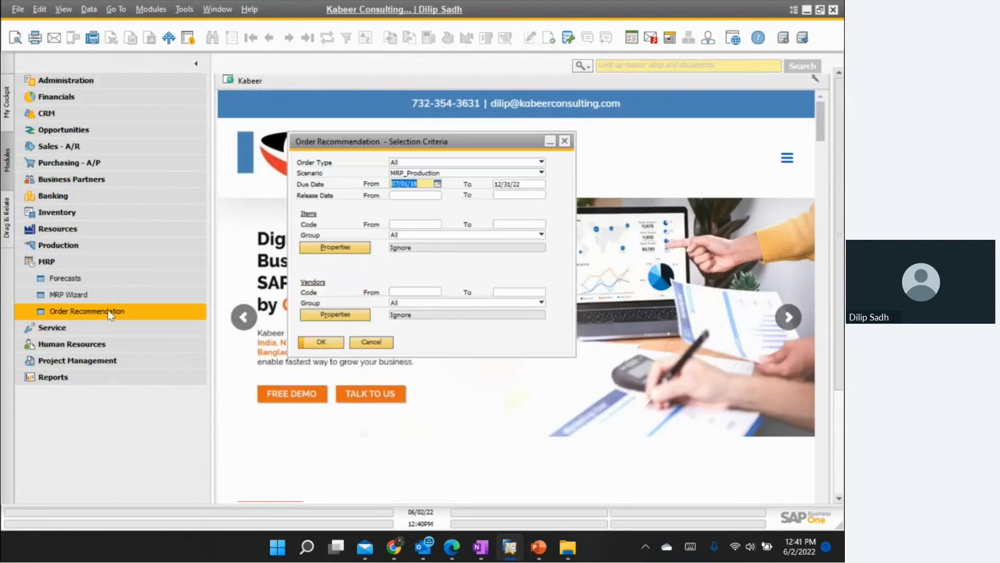
left_click(542, 172)
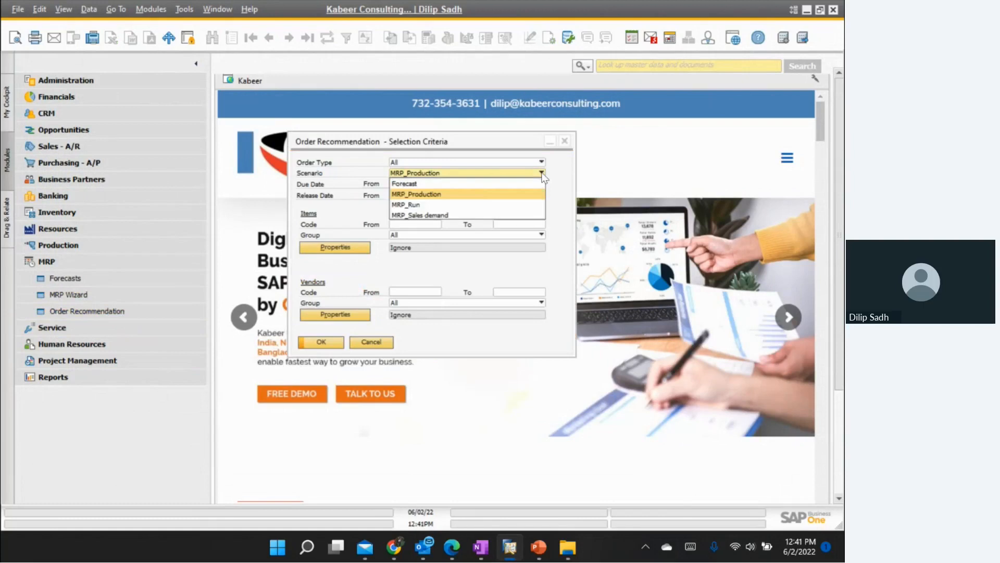
left_click(464, 215)
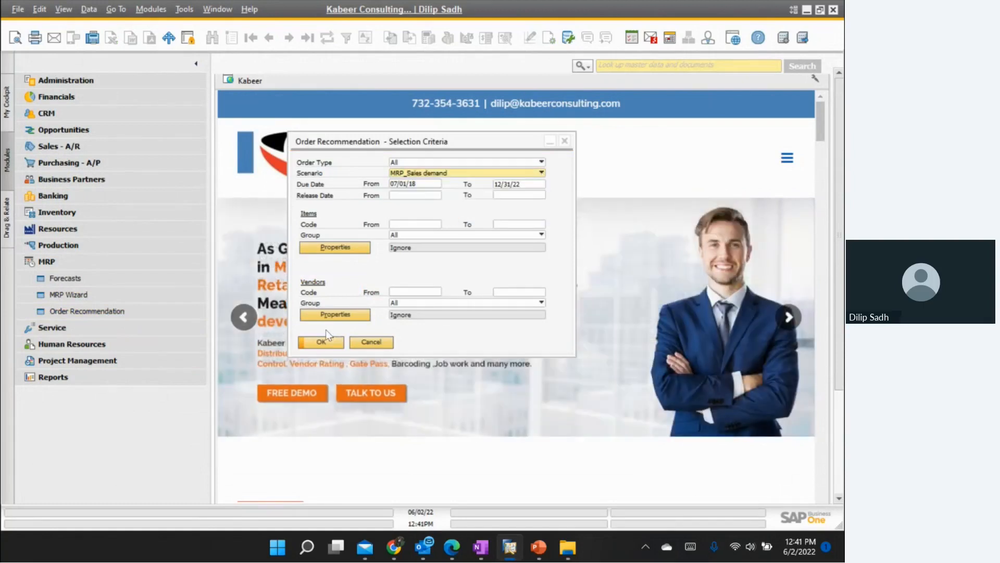
left_click(323, 342)
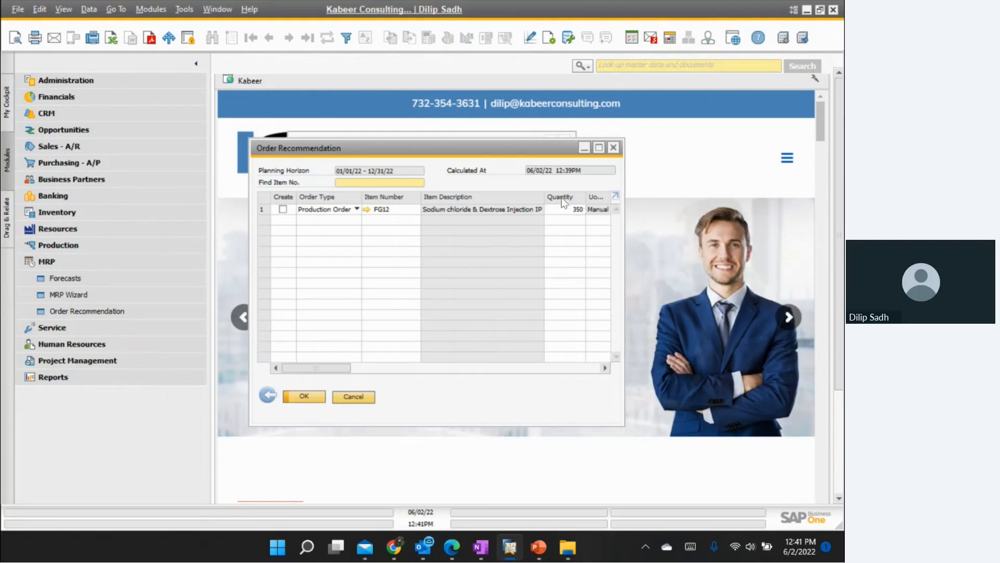
Step: Create the recommended production order for FG12 and close the order recommendations
left_click(283, 209)
left_click(304, 396)
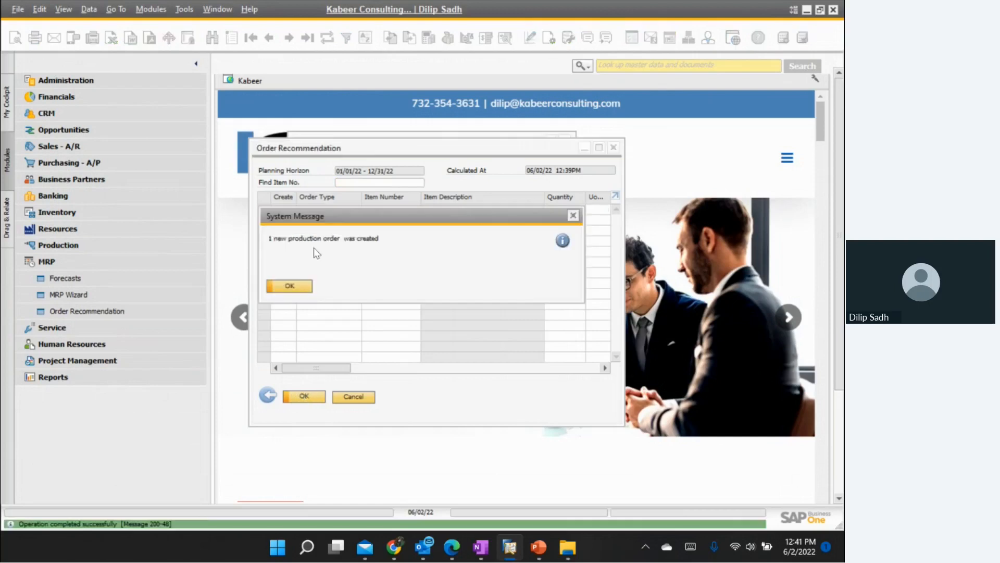
left_click(291, 286)
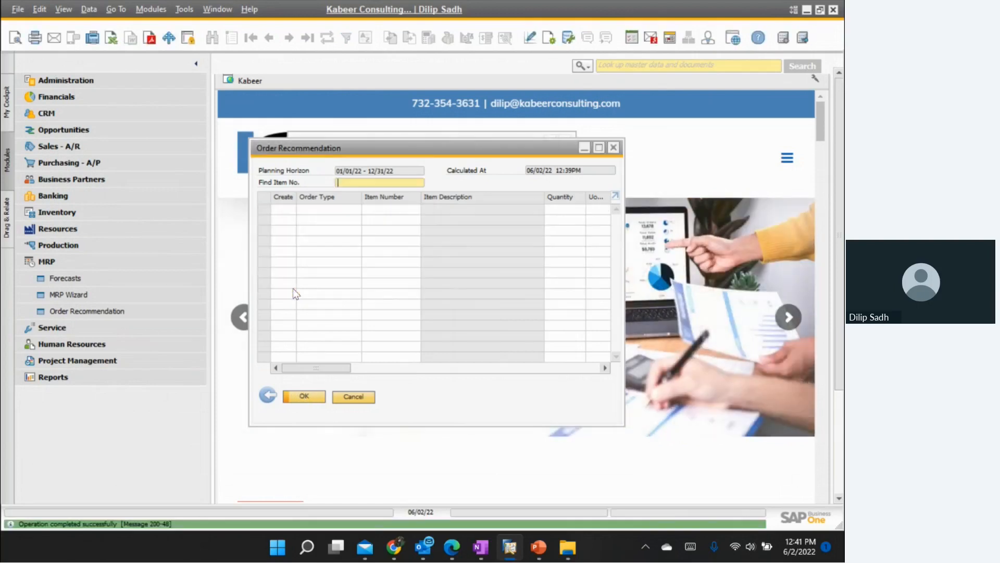
left_click(304, 396)
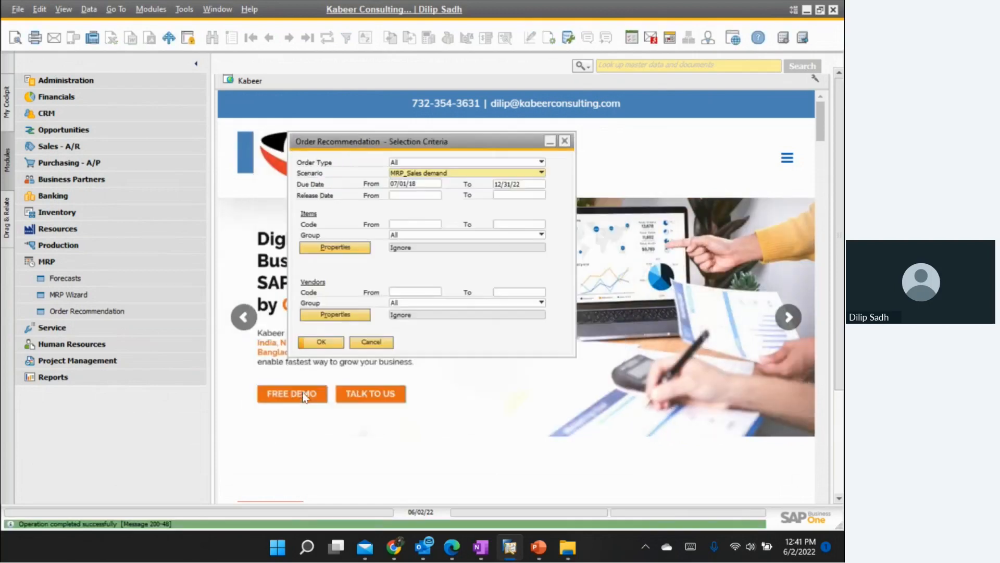
left_click(564, 143)
Step: Display the latest production order for FG12, review its planned quantity and components, and close it
left_click(57, 245)
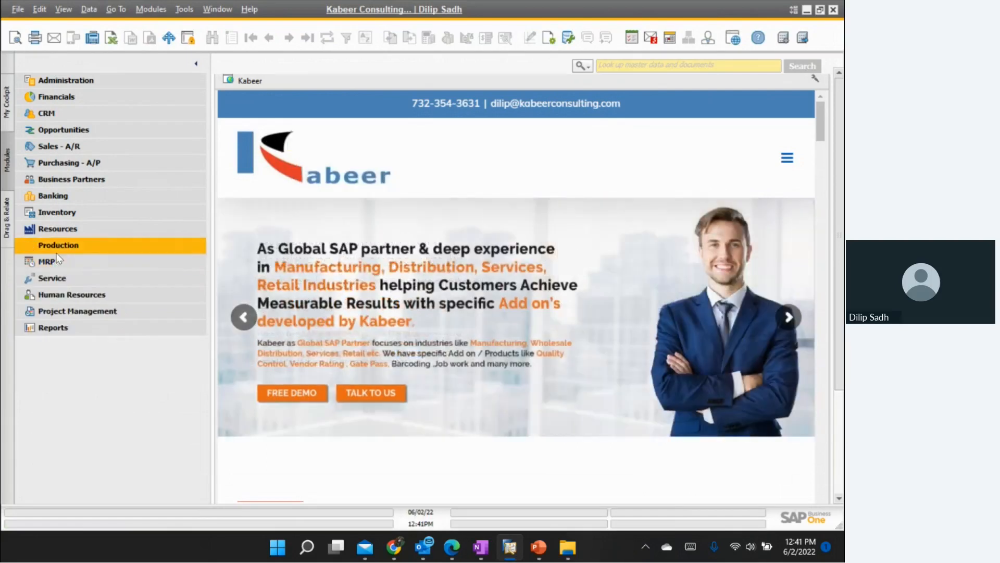
left_click(72, 249)
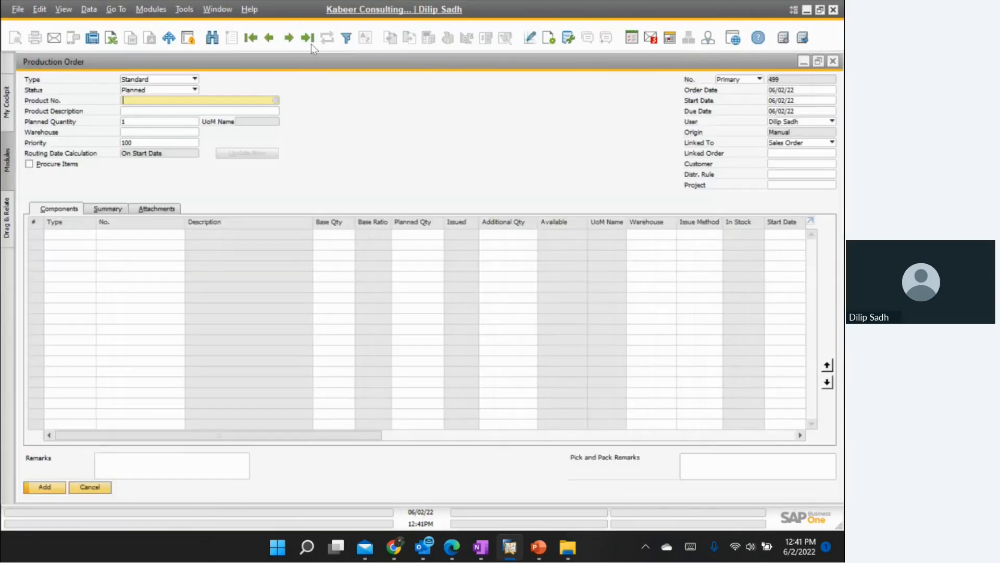
left_click(269, 37)
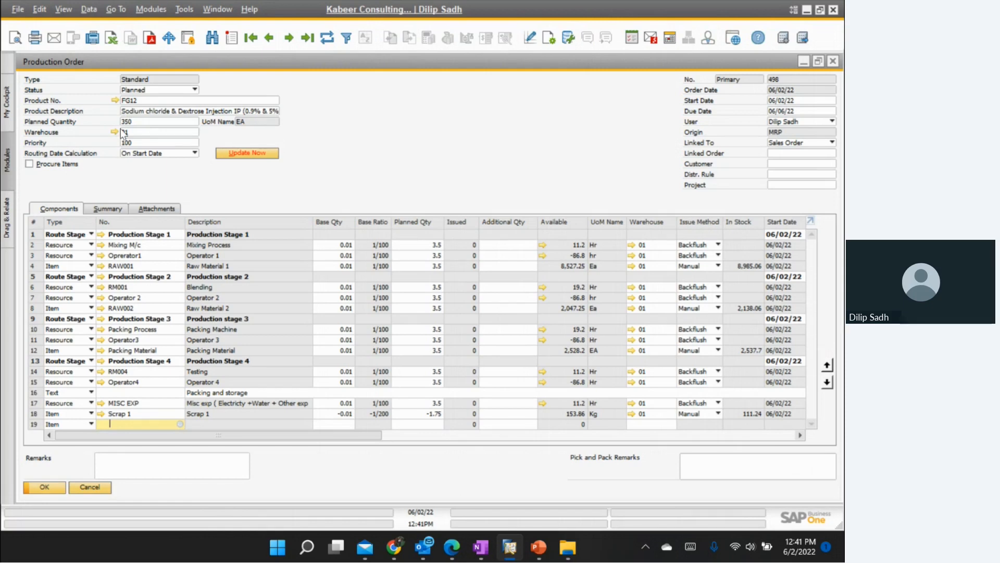
left_click(833, 62)
Step: Switch to the OneNote scenario list and highlight the FG13 forecast-based, make-to-stock entry
mouse_move(553, 556)
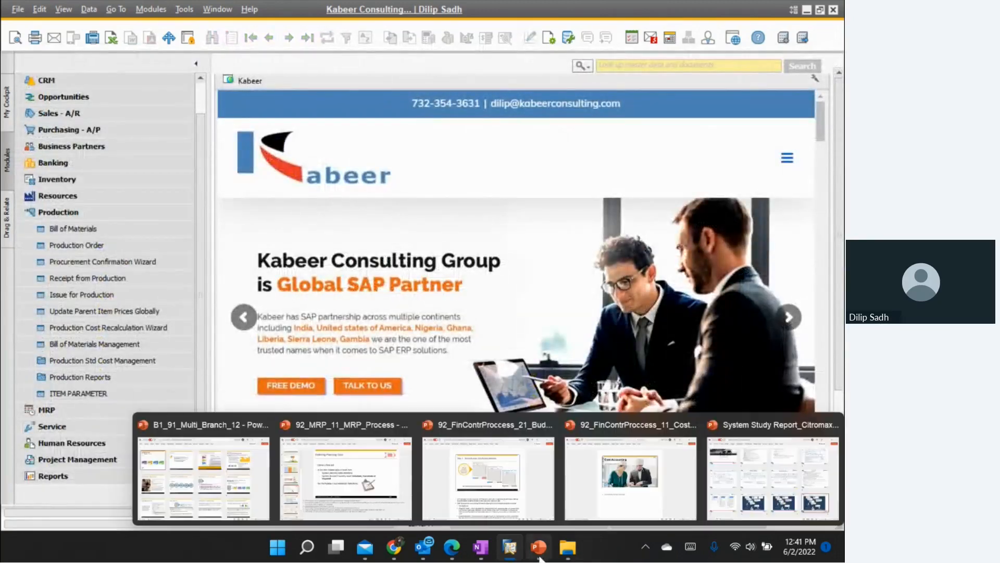
left_click(481, 547)
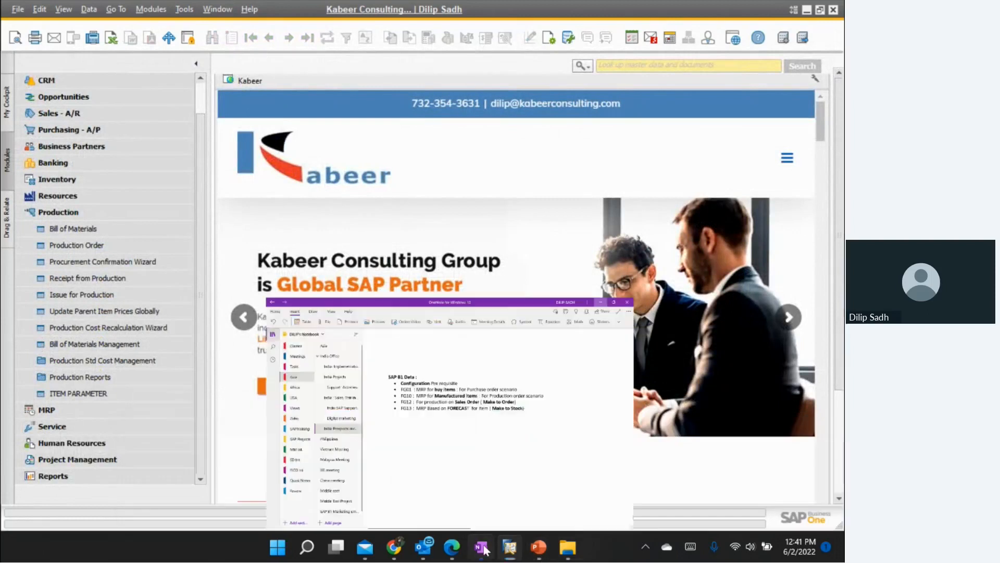
left_click_drag(316, 253, 611, 260)
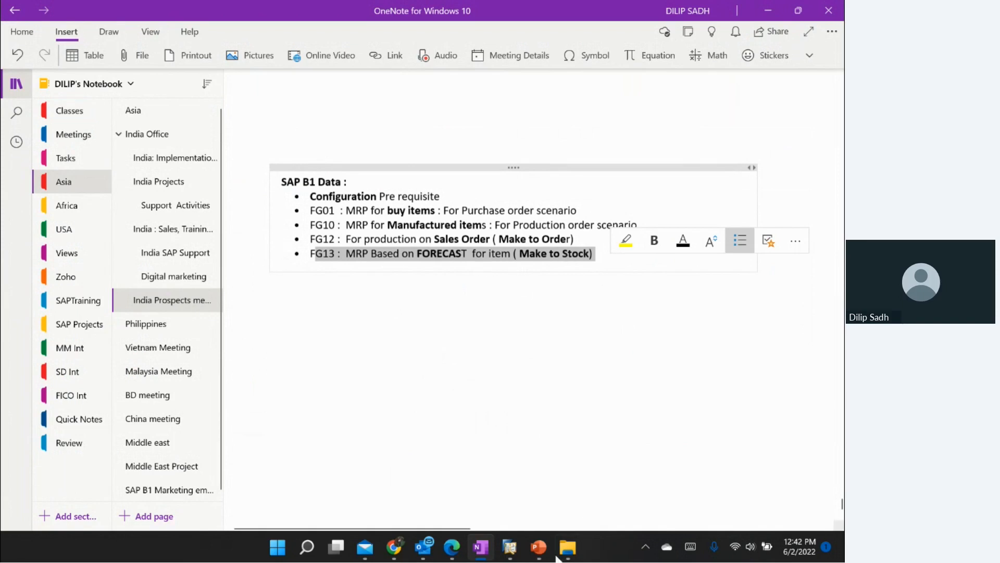
Step: Switch back to SAP Business One, find the existing FG13 forecast, review its dates and monthly quantities, and close it
mouse_move(512, 556)
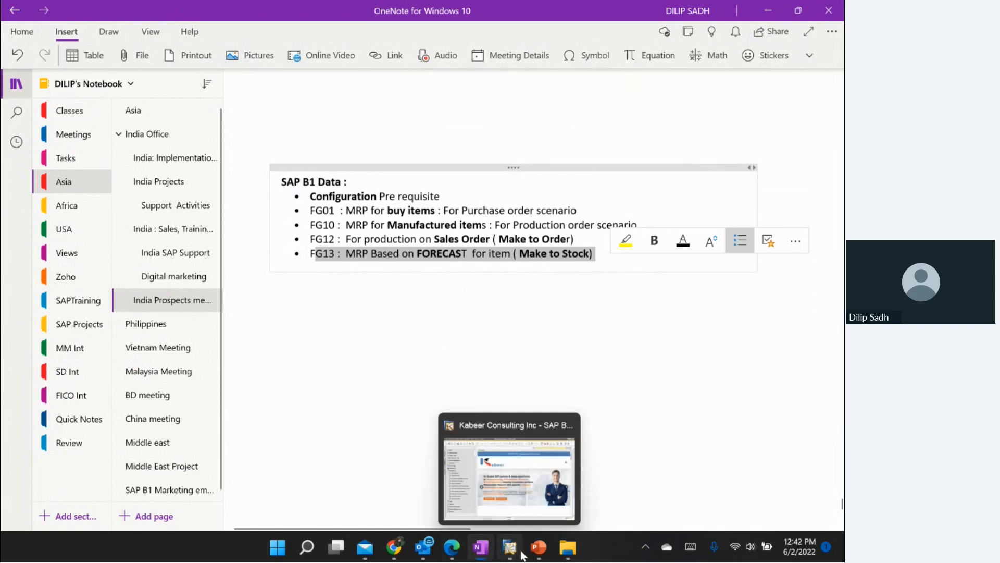
left_click(512, 556)
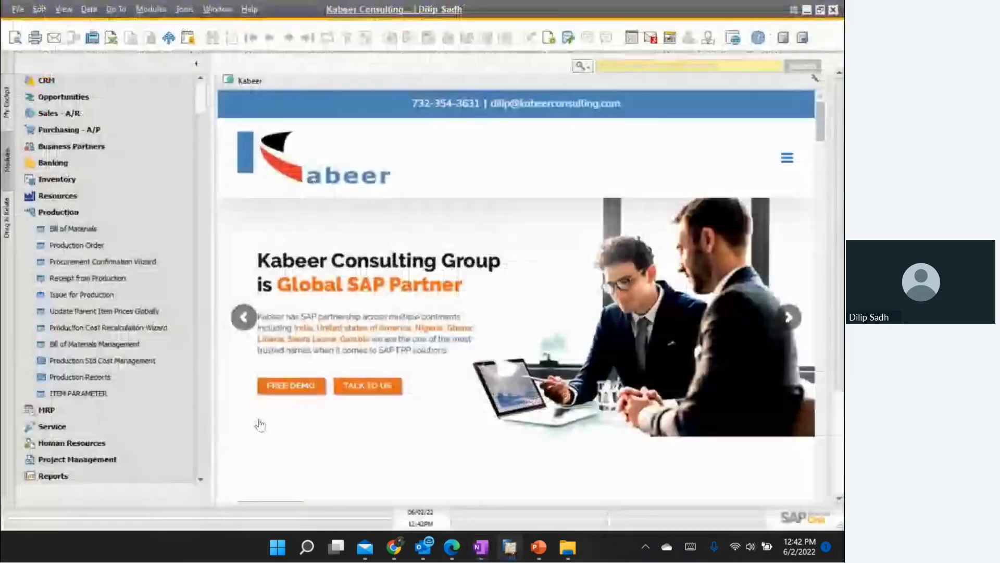
left_click(66, 213)
left_click(63, 261)
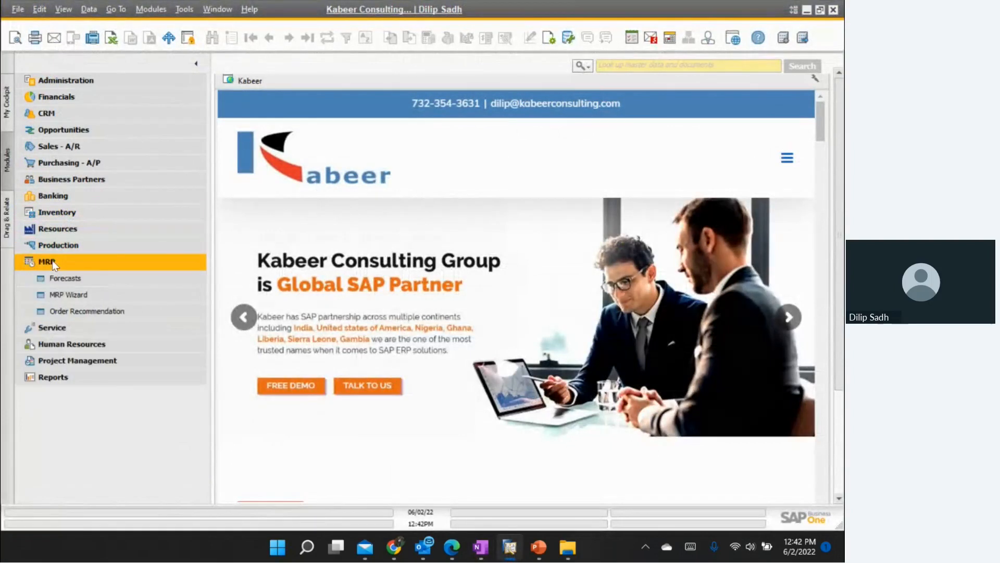
left_click(66, 280)
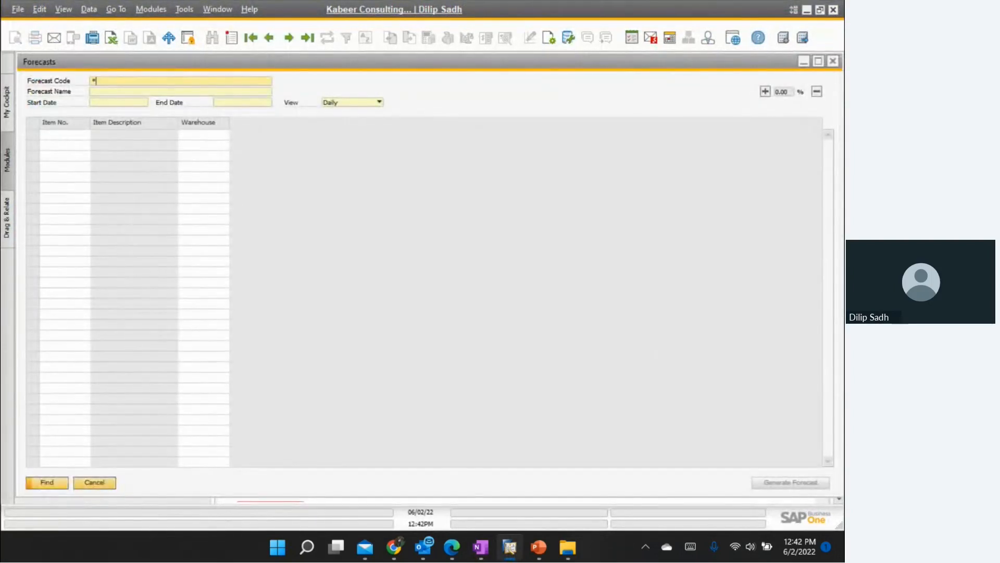
type("*")
key("Return")
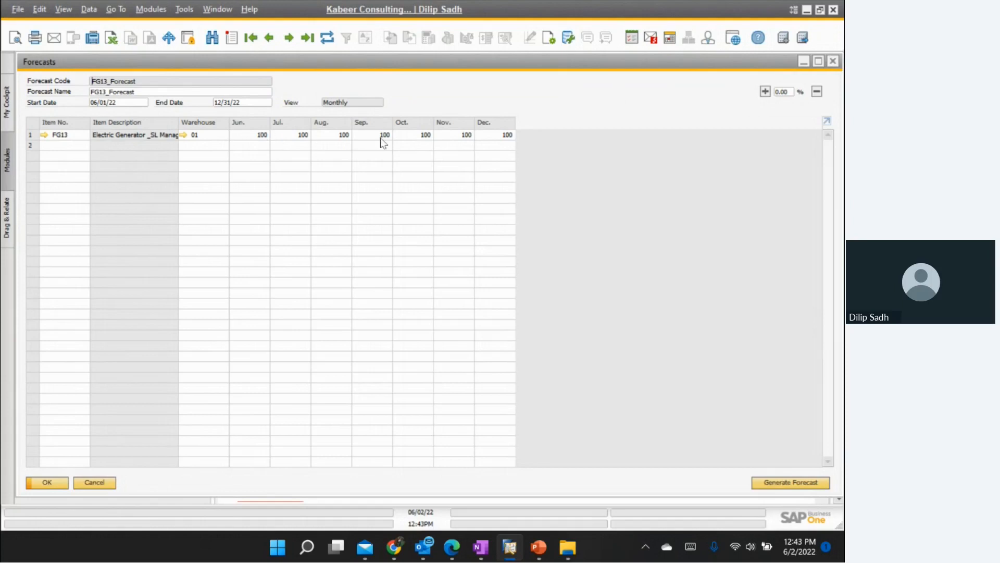
left_click(833, 62)
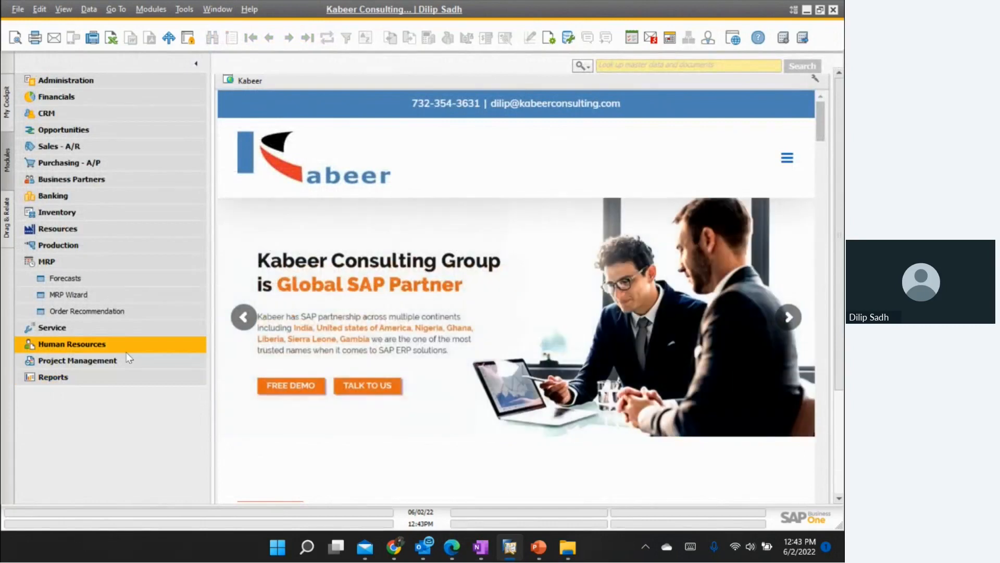
Step: Start the MRP wizard with the existing Forecast scenario and review its planning horizon, selected items and warehouses up to the document data sources
left_click(86, 296)
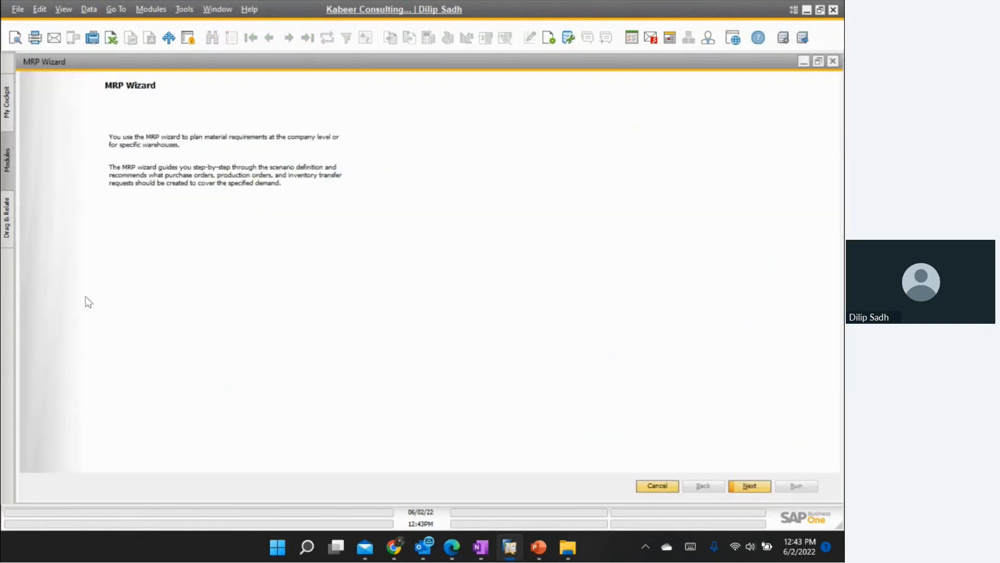
left_click(749, 486)
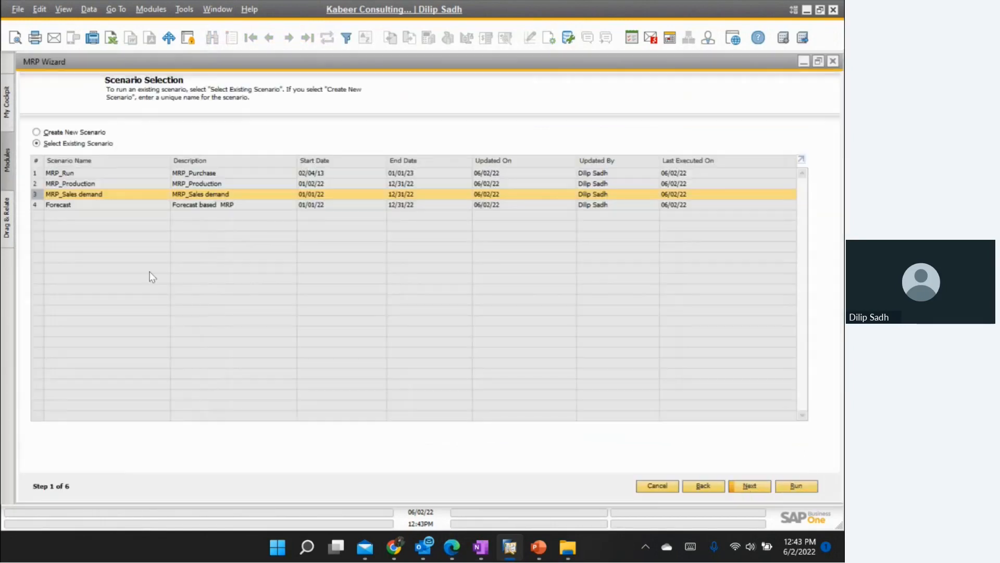
left_click(200, 205)
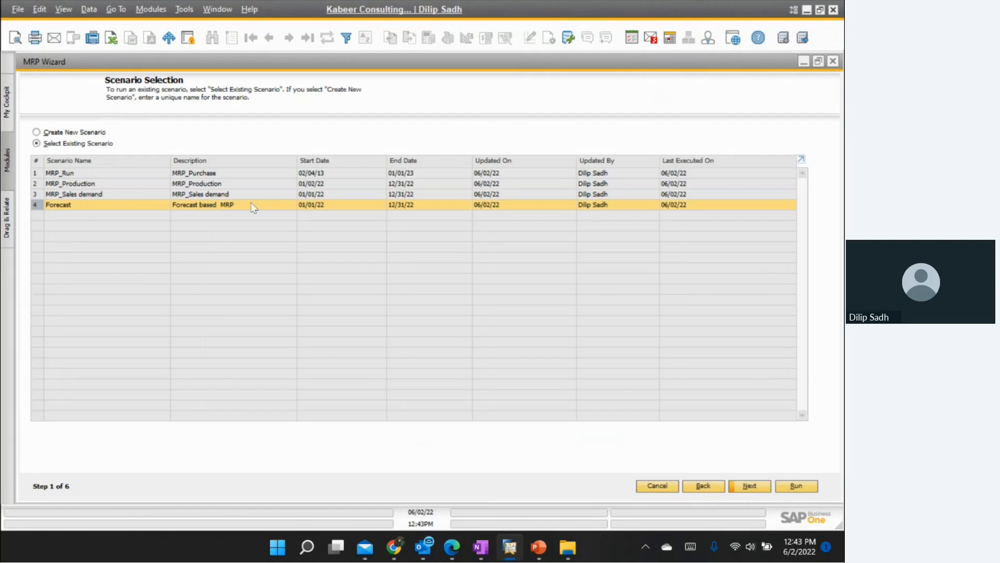
left_click(755, 486)
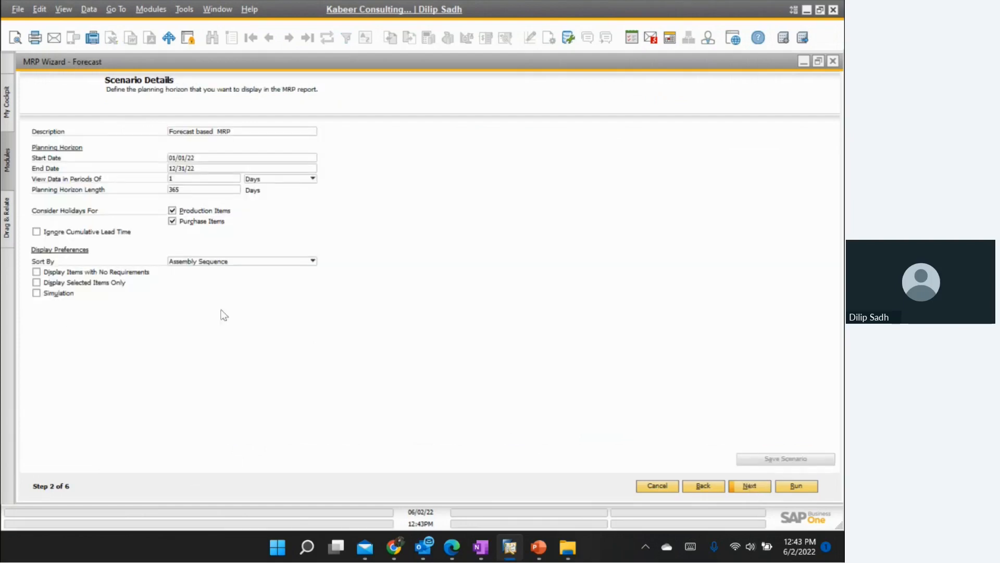
left_click(748, 486)
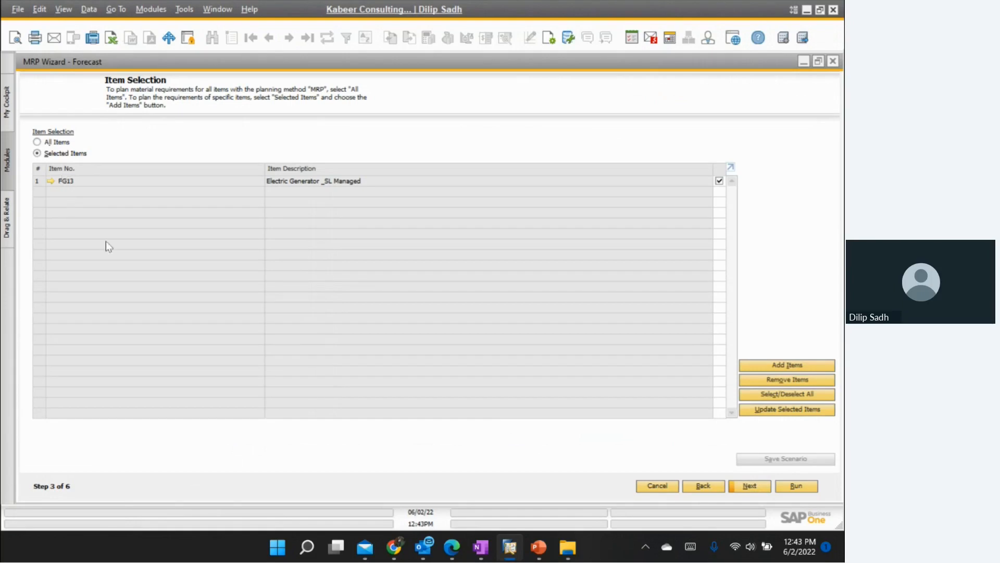
left_click(751, 489)
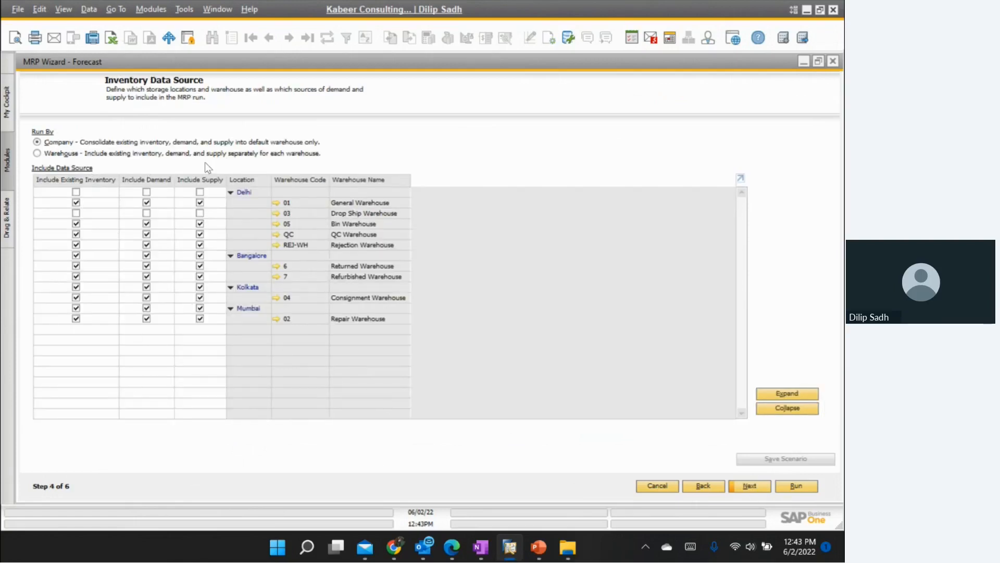
left_click(749, 486)
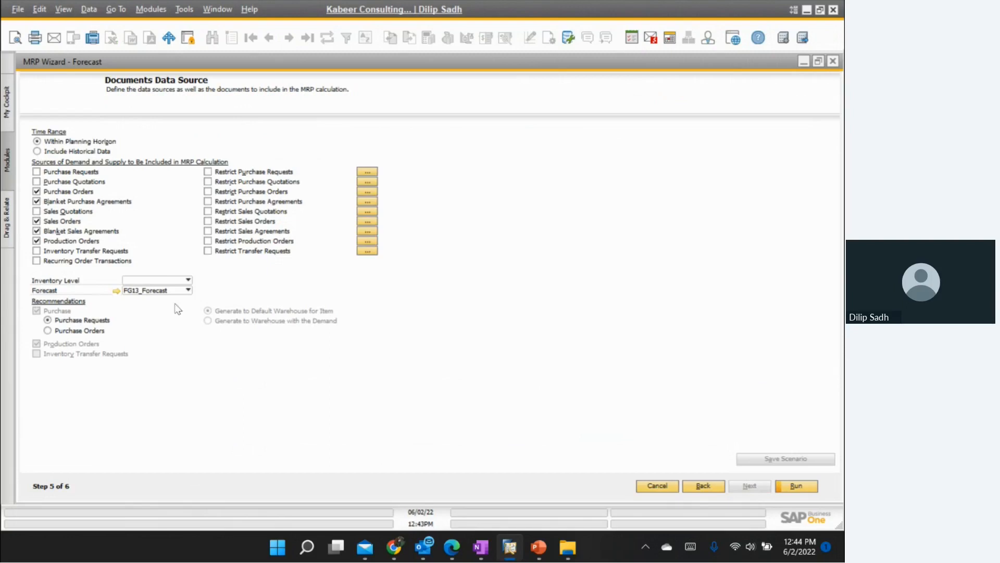
Step: Choose FG13_Forecast as the forecast source and run the MRP calculation
left_click(183, 294)
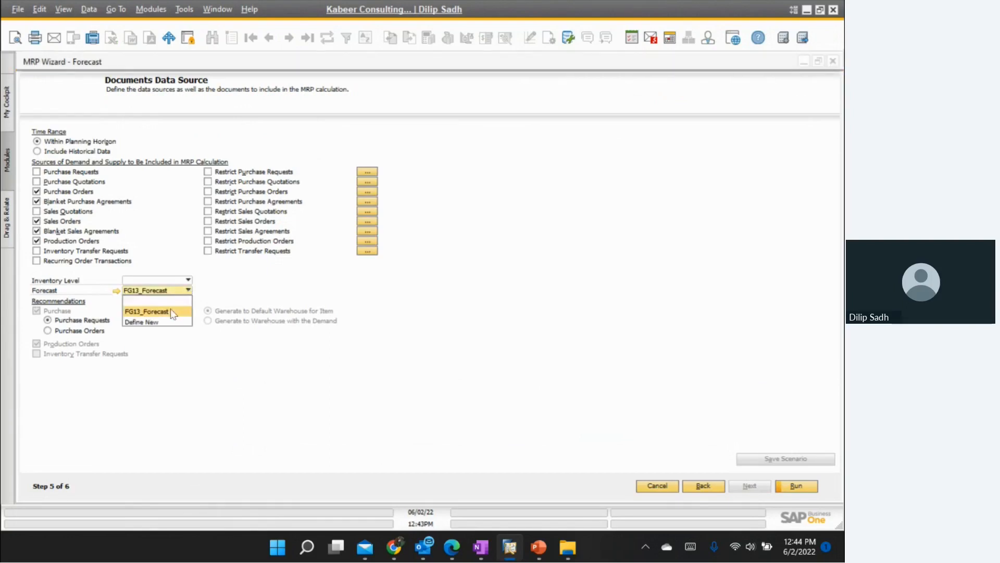
left_click(170, 311)
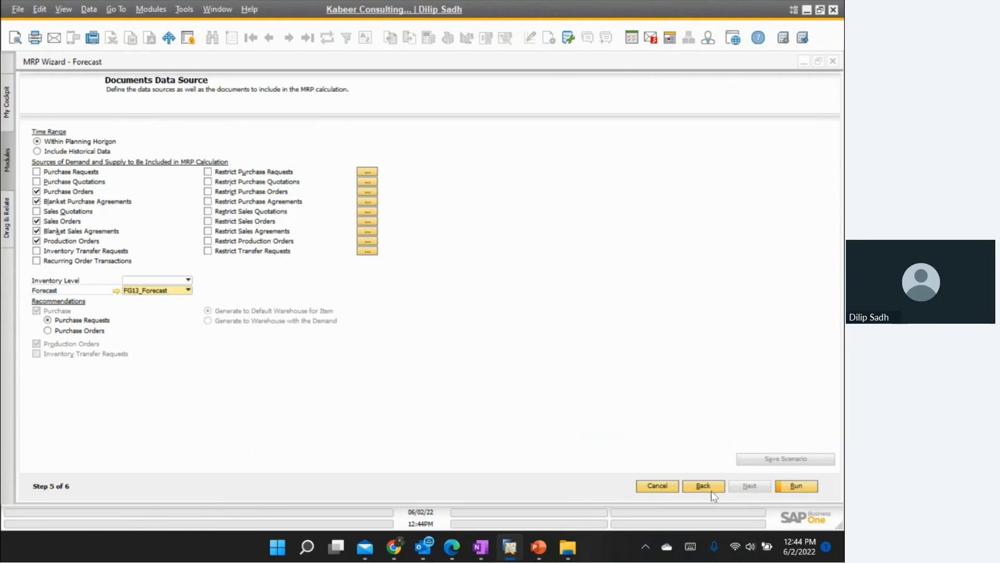
left_click(795, 486)
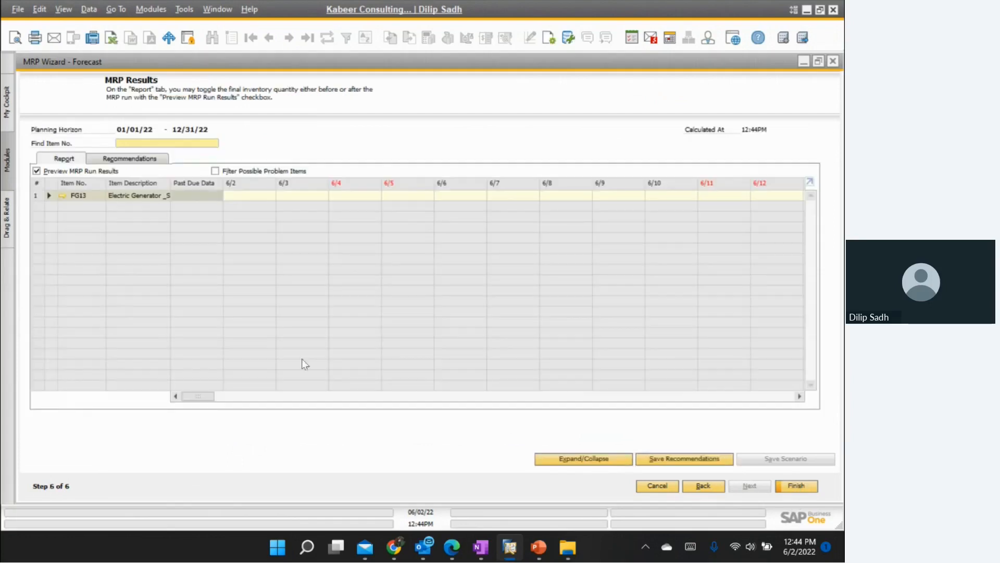
Step: Expand the FG13 rows in the MRP report, then display the recommendations with a wider Order Type column
left_click(49, 195)
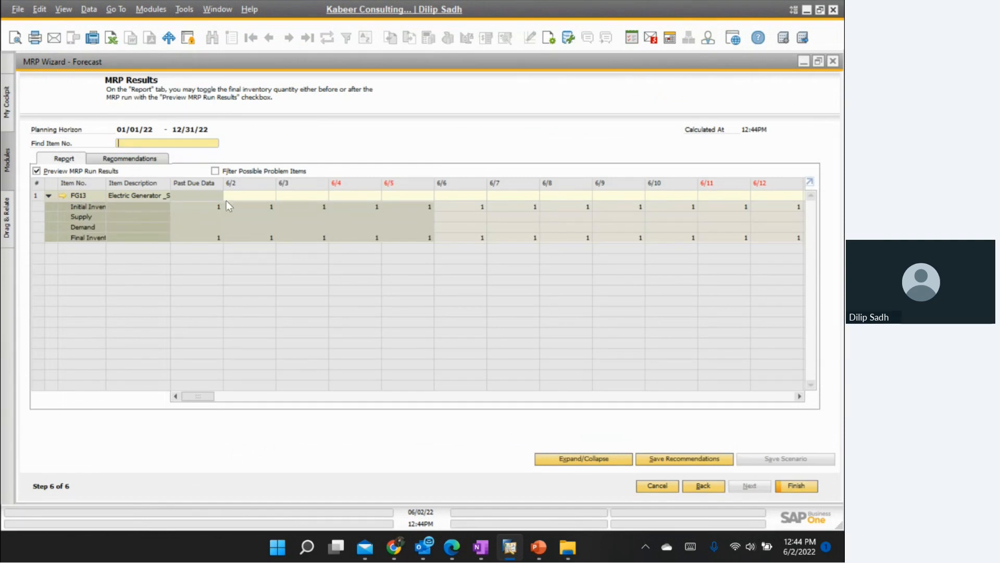
left_click(143, 164)
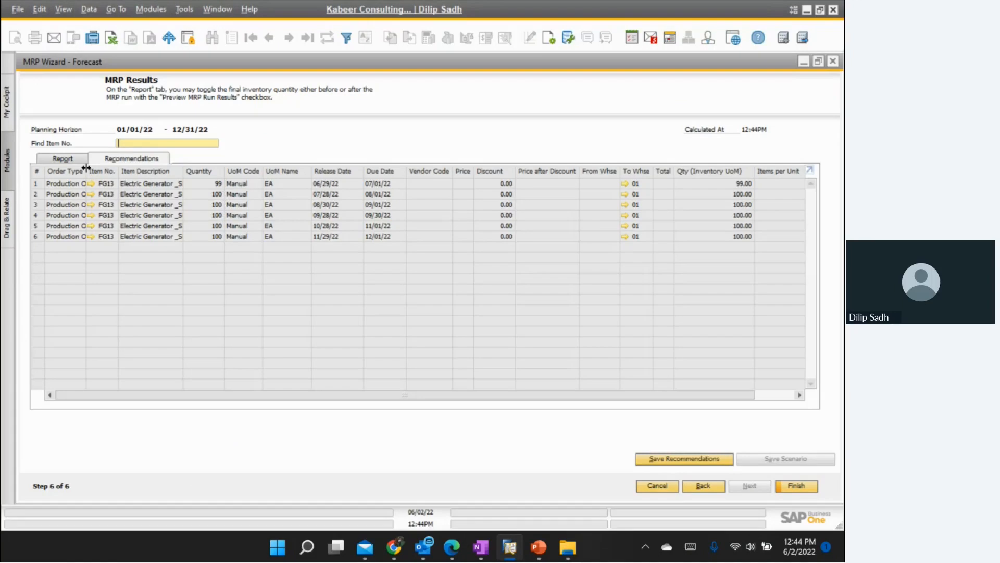
left_click_drag(86, 168, 97, 172)
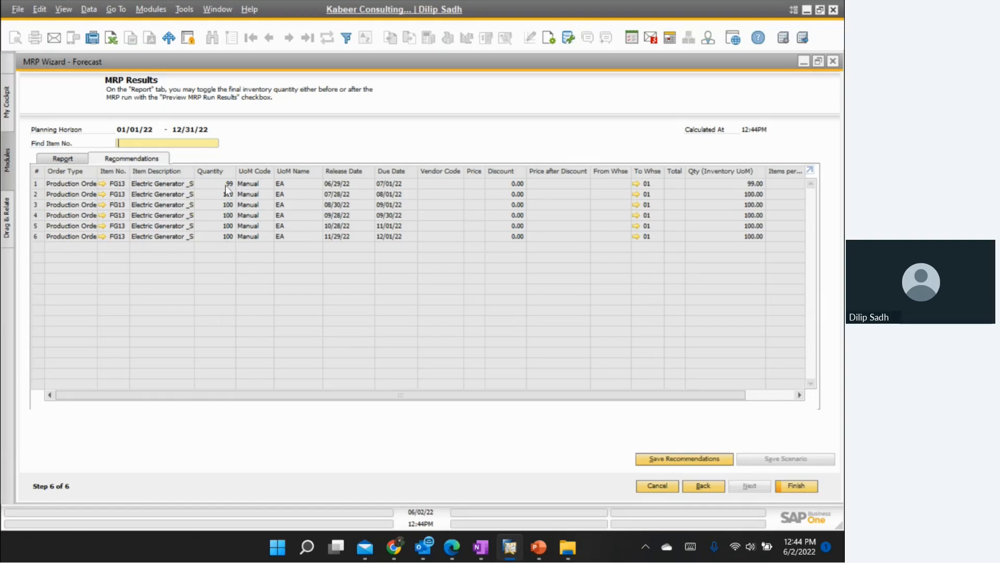
Step: Review the bill of materials and the item master inventory data for FG13, and close both
left_click(103, 184)
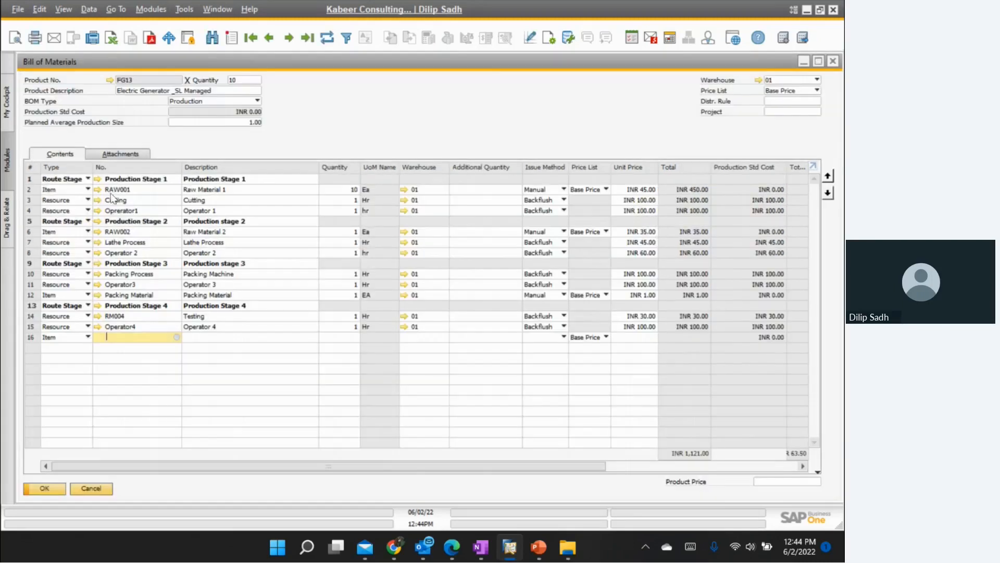
left_click(109, 80)
left_click(366, 166)
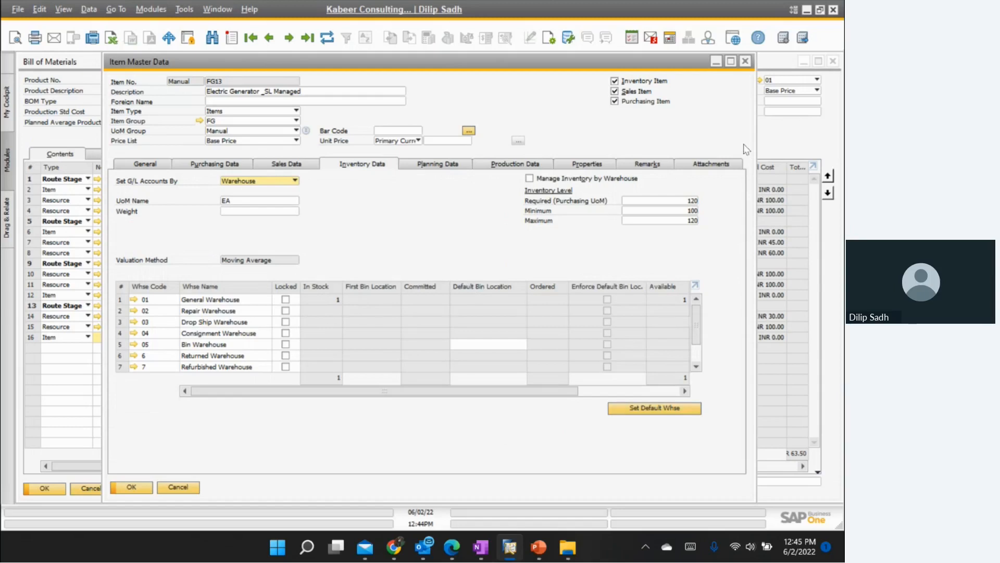
left_click(746, 64)
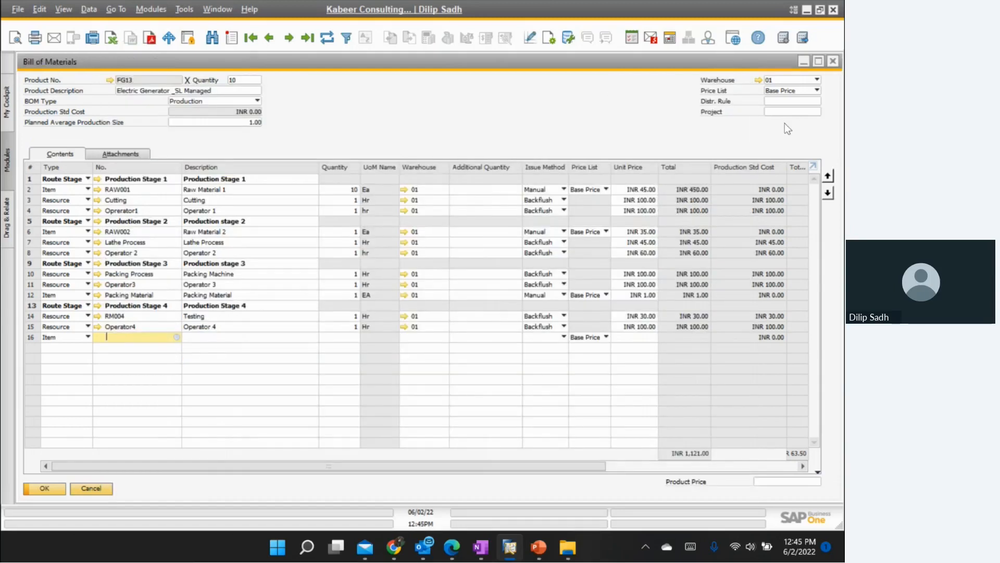
left_click(832, 62)
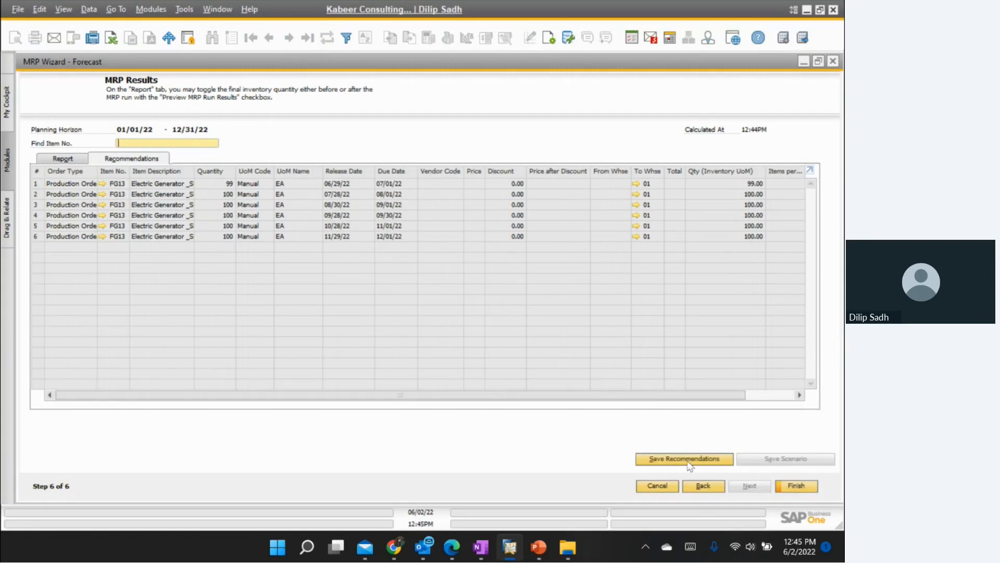
Step: Save the MRP recommendations for FG13 and finish the wizard
left_click(687, 459)
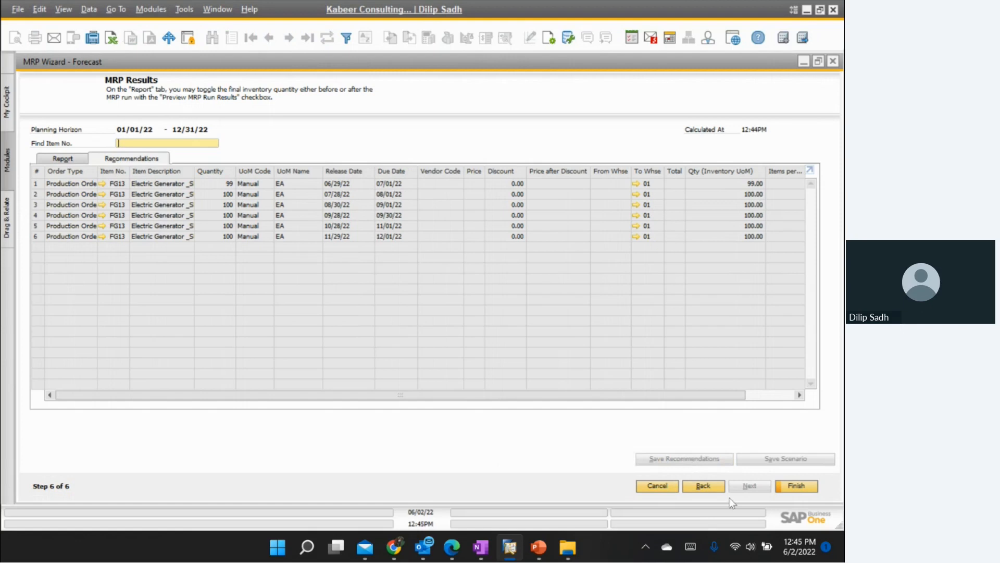
left_click(799, 486)
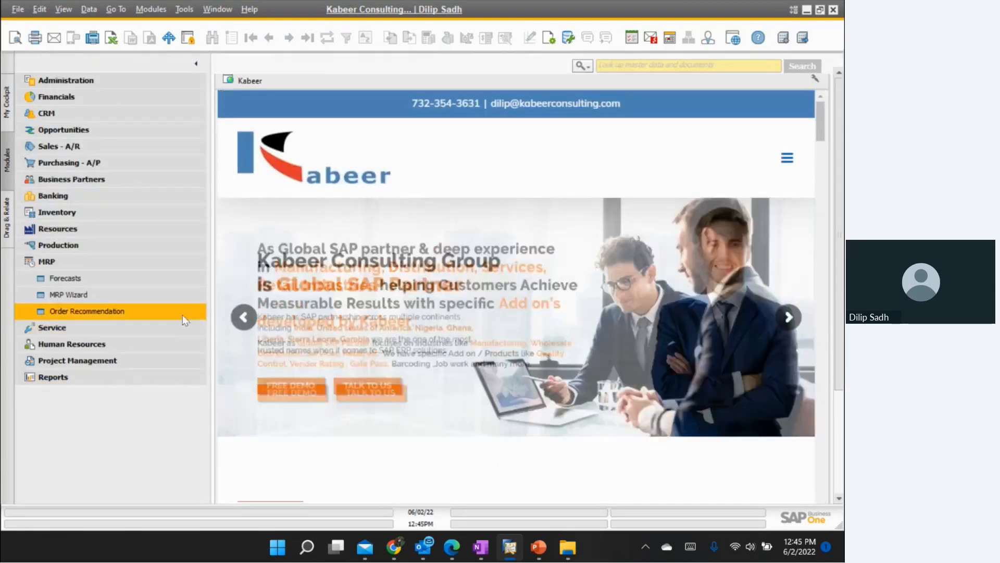
Step: Display the order recommendations for the Forecast scenario and examine their MRP planning details
left_click(82, 311)
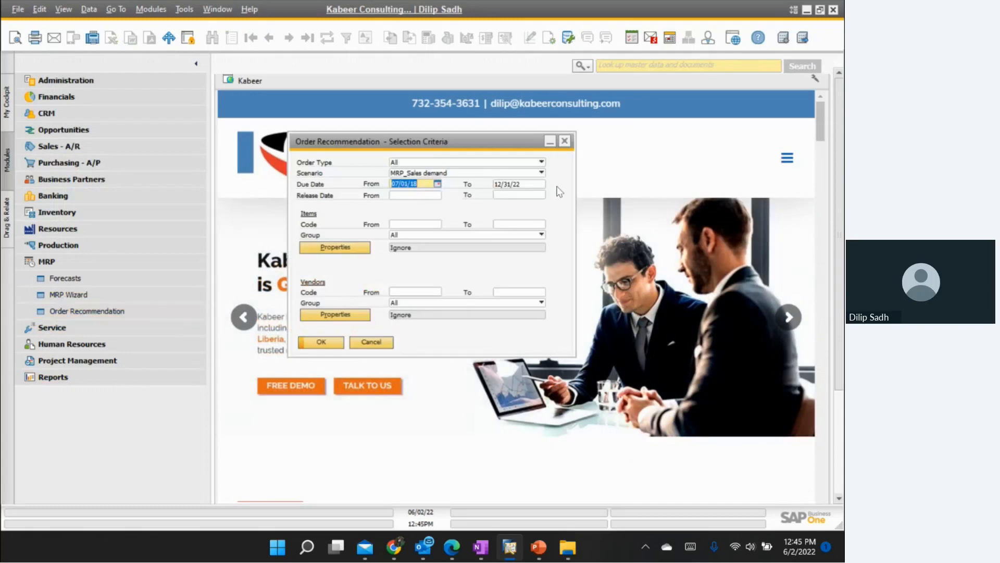
left_click(541, 173)
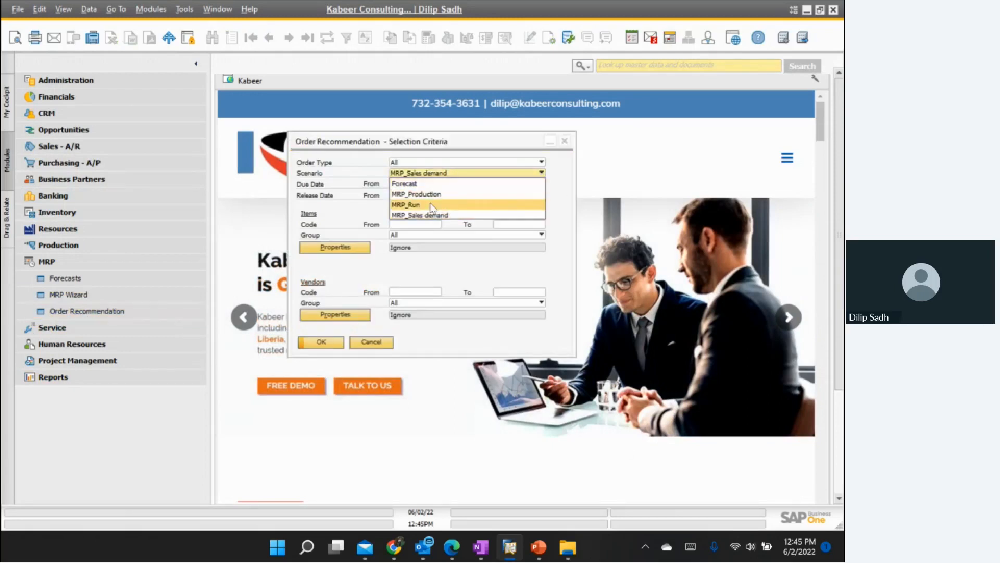
left_click(417, 184)
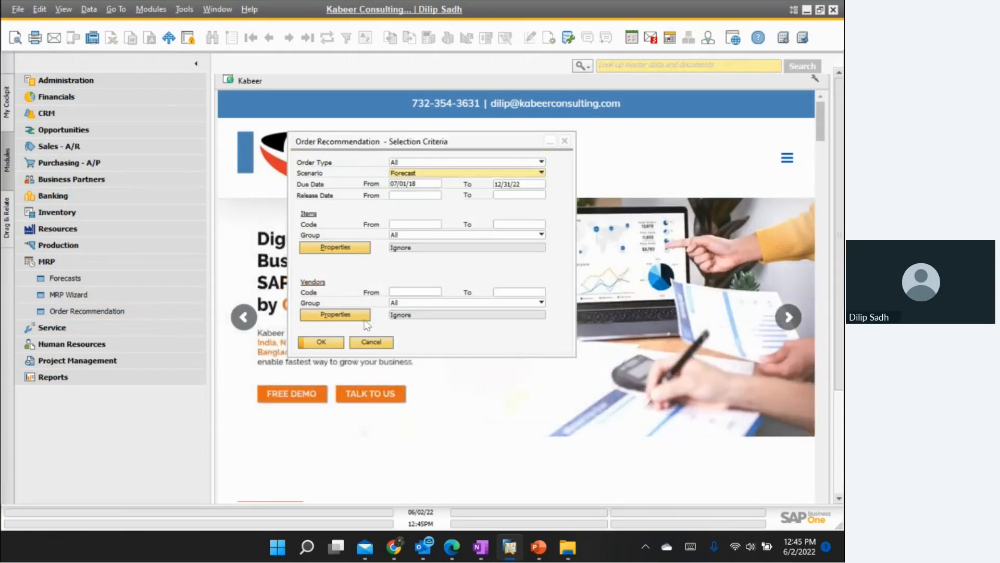
left_click(321, 343)
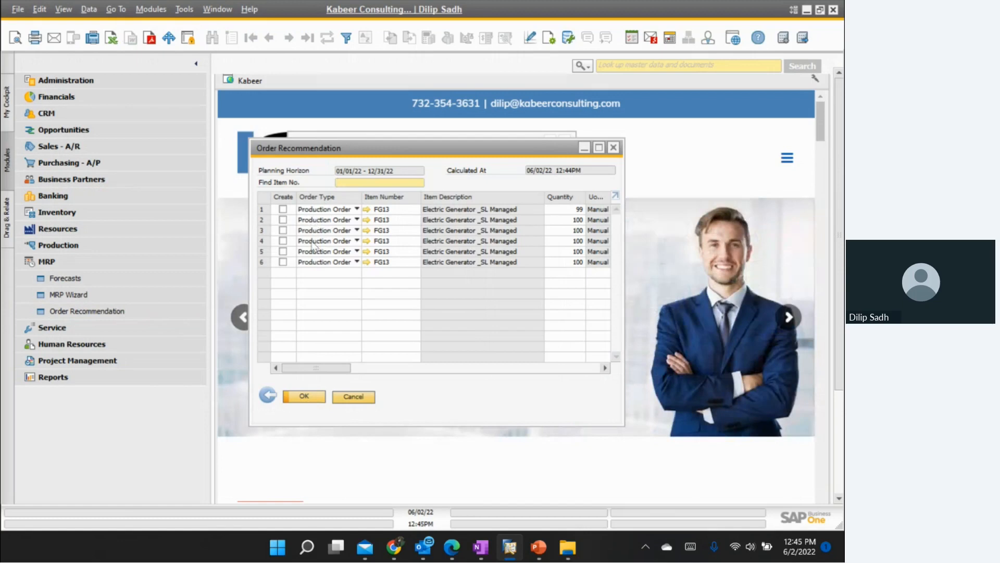
left_click_drag(338, 369, 423, 379)
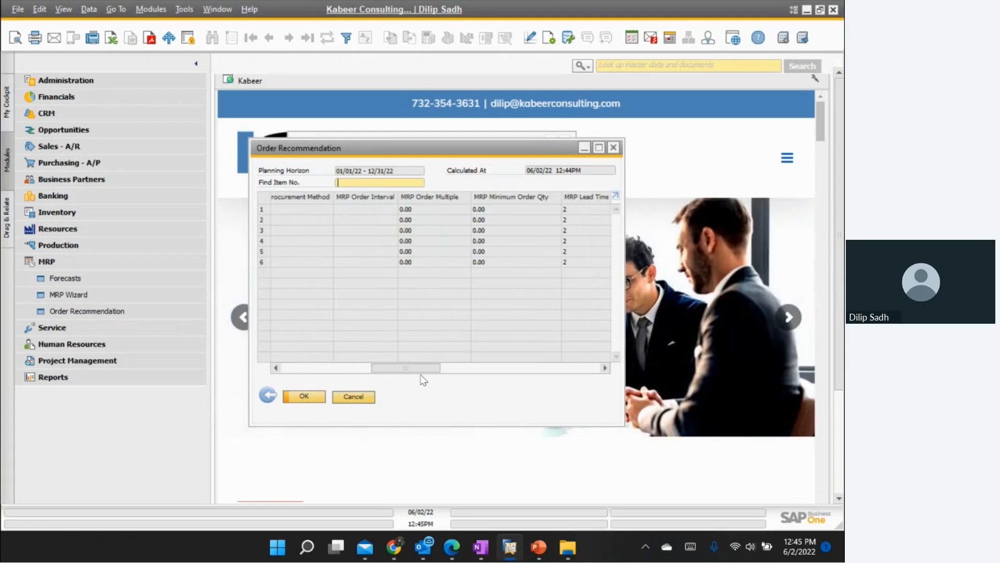
Step: Switch to OneNote and recap the FG01, FG10, FG12 and FG13 scenarios by highlighting each line, then clear the selection
left_click(493, 557)
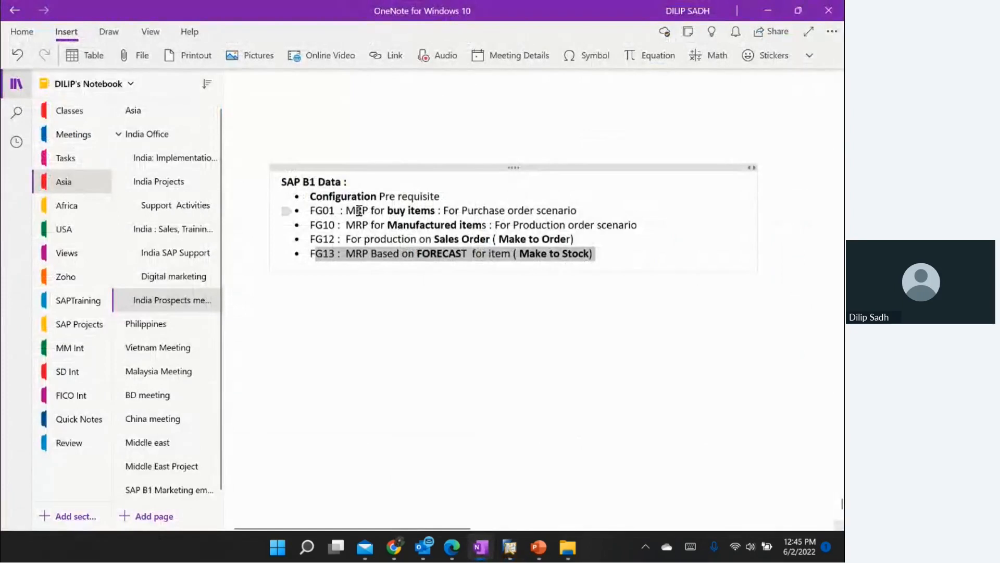
left_click_drag(317, 210, 628, 210)
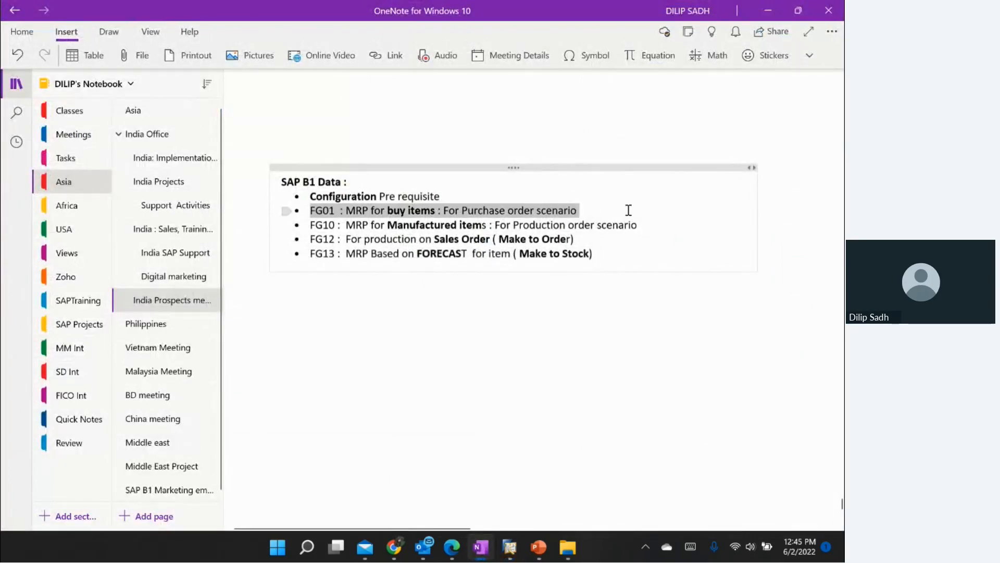
left_click_drag(311, 225, 663, 230)
left_click_drag(311, 236, 635, 236)
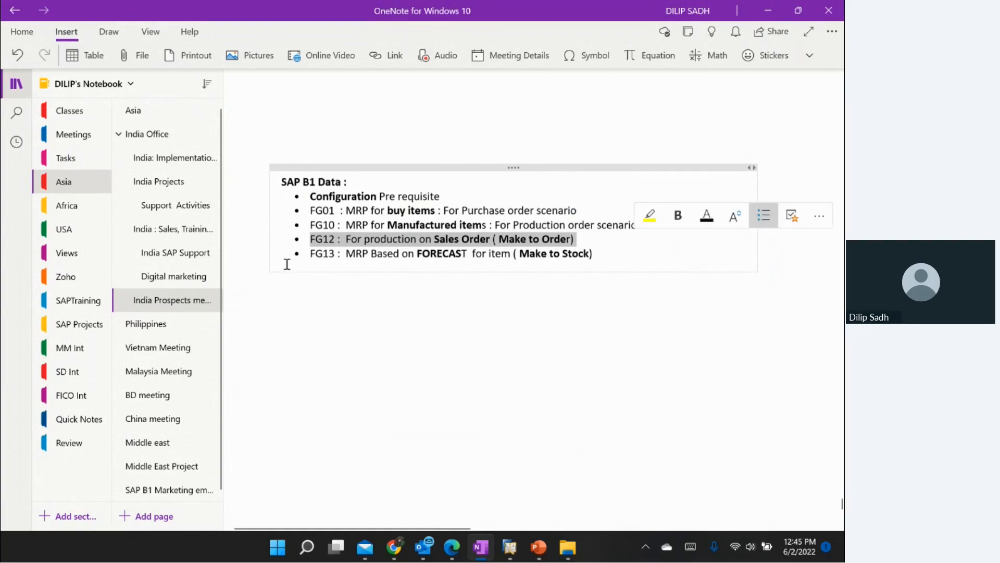
left_click_drag(311, 253, 621, 261)
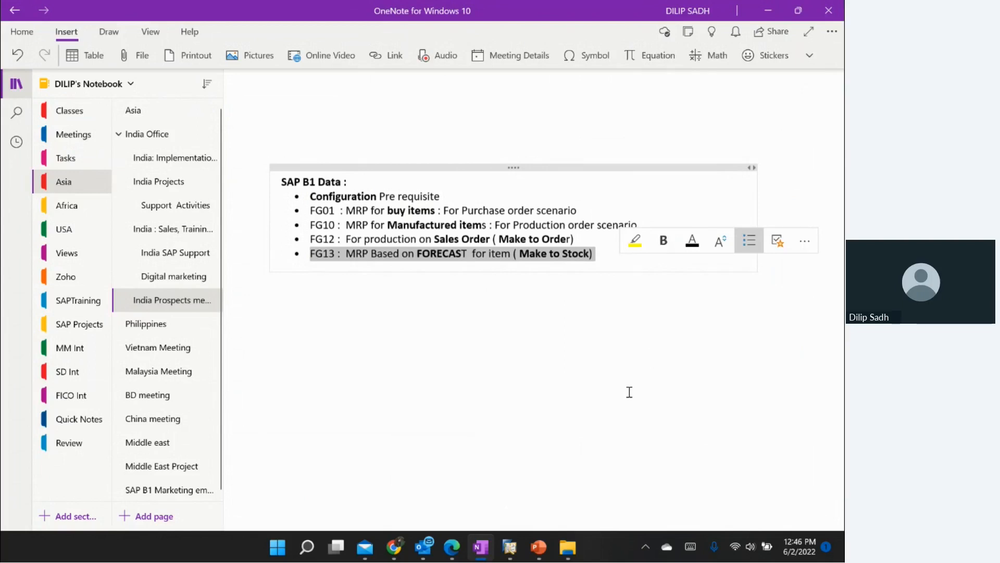
left_click(551, 369)
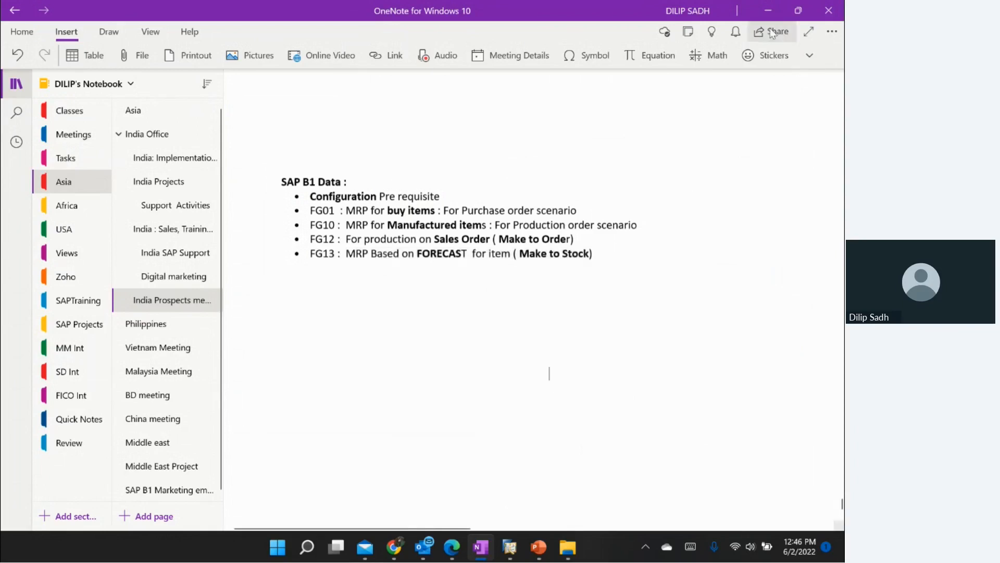
Step: Switch to the New MRP B1 Discussions meeting in the Edge browser
mouse_move(452, 547)
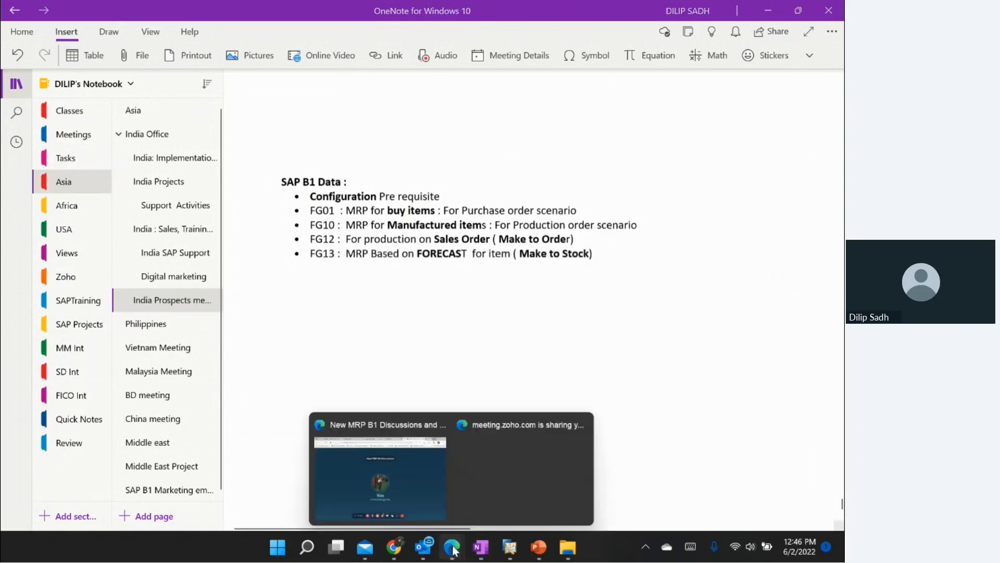
left_click(401, 479)
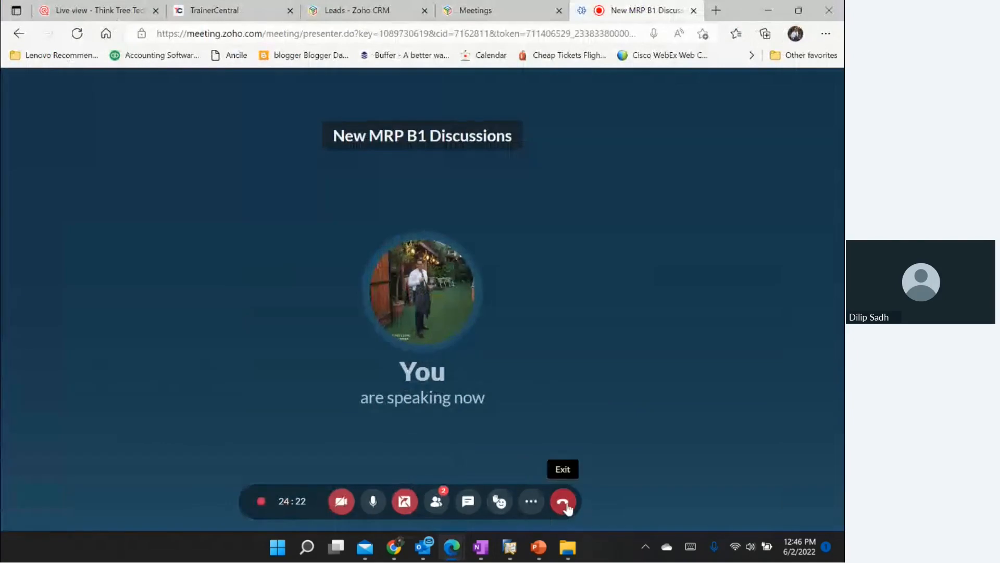